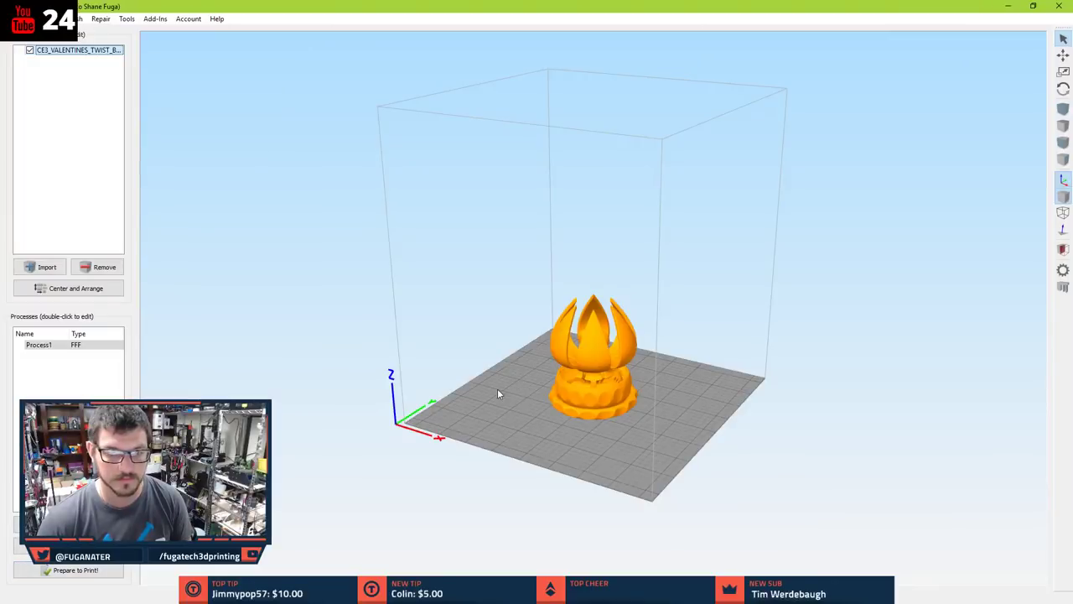
# - Remove the Valentines twist model from the build plate
pyautogui.click(99, 267)
pyautogui.click(36, 268)
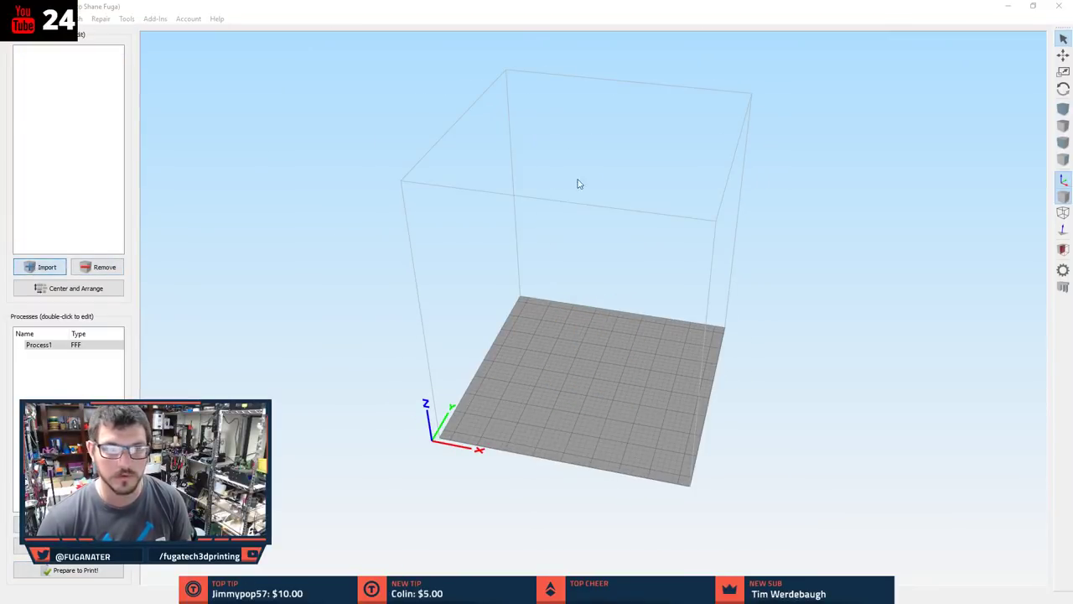
pyautogui.moveTo(251, 14); pyautogui.dragTo(0, 14)
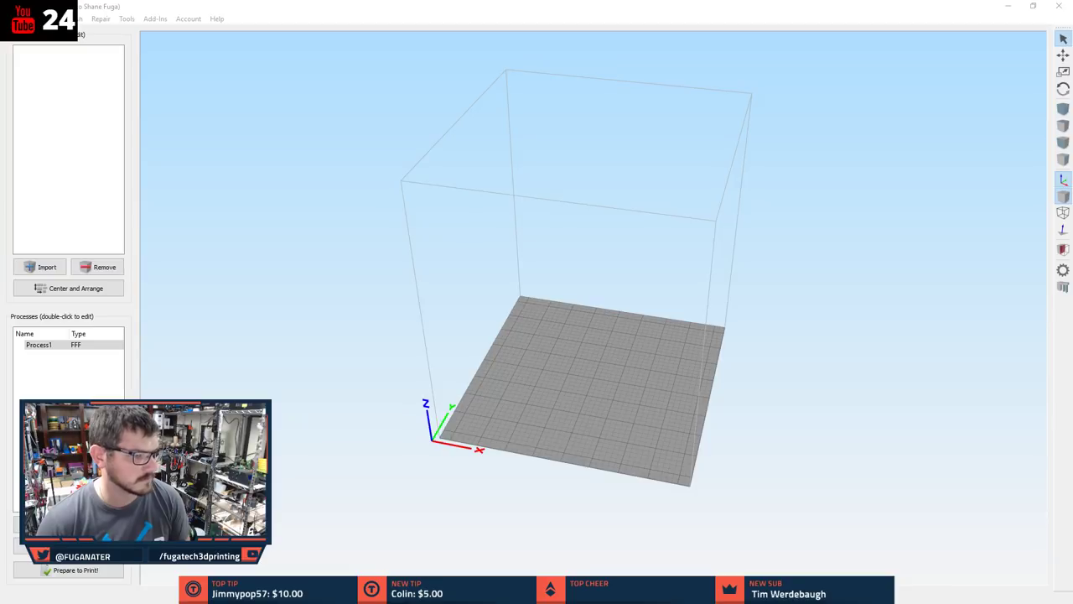
pyautogui.hotkey('alt', 'Tab')
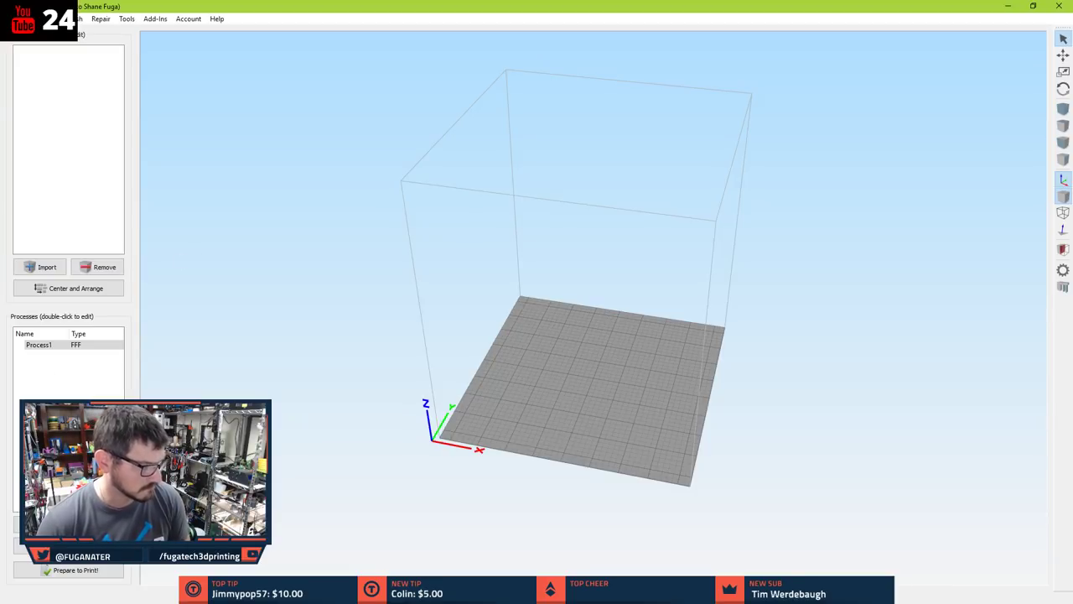
# - Switch to Fusion 360 and export the straight conduit holder body as Body1.stl to the Downloads folder
pyautogui.hotkey('alt', 'Tab')
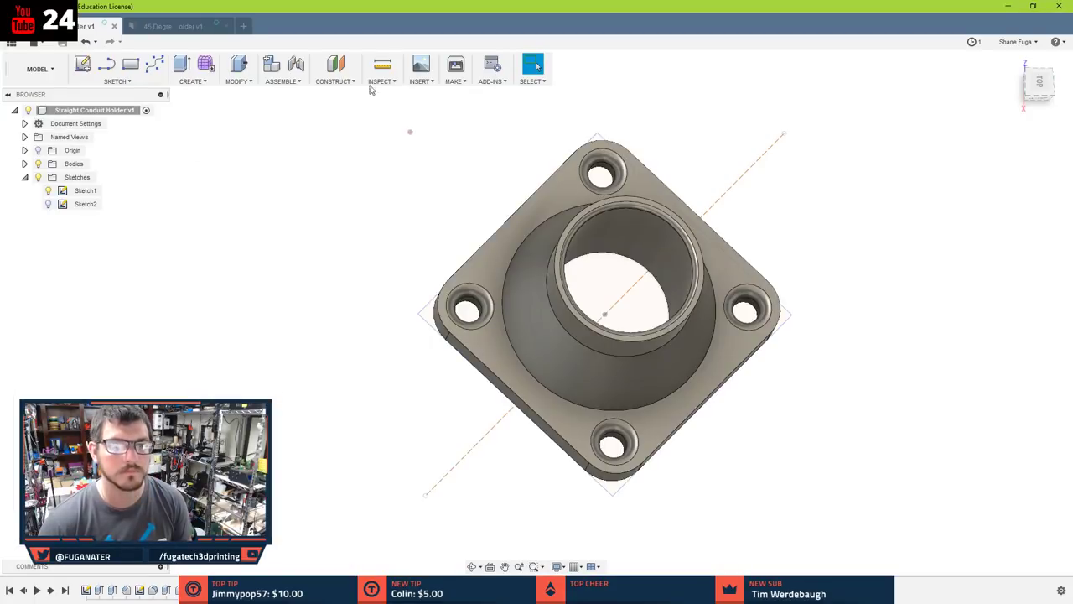
pyautogui.click(455, 66)
pyautogui.click(725, 293)
pyautogui.click(1013, 307)
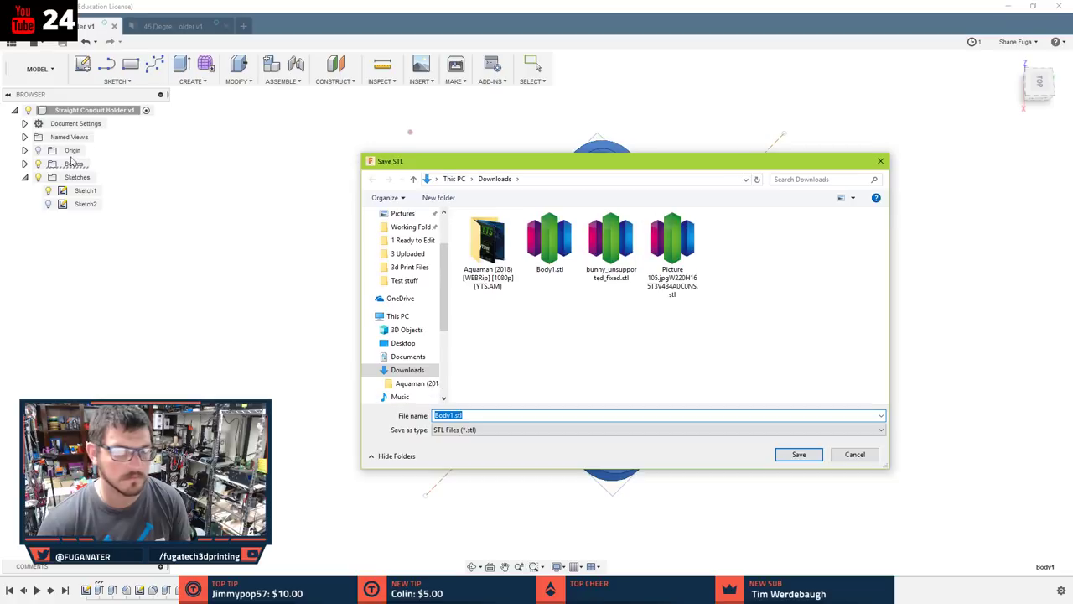
pyautogui.press('Return')
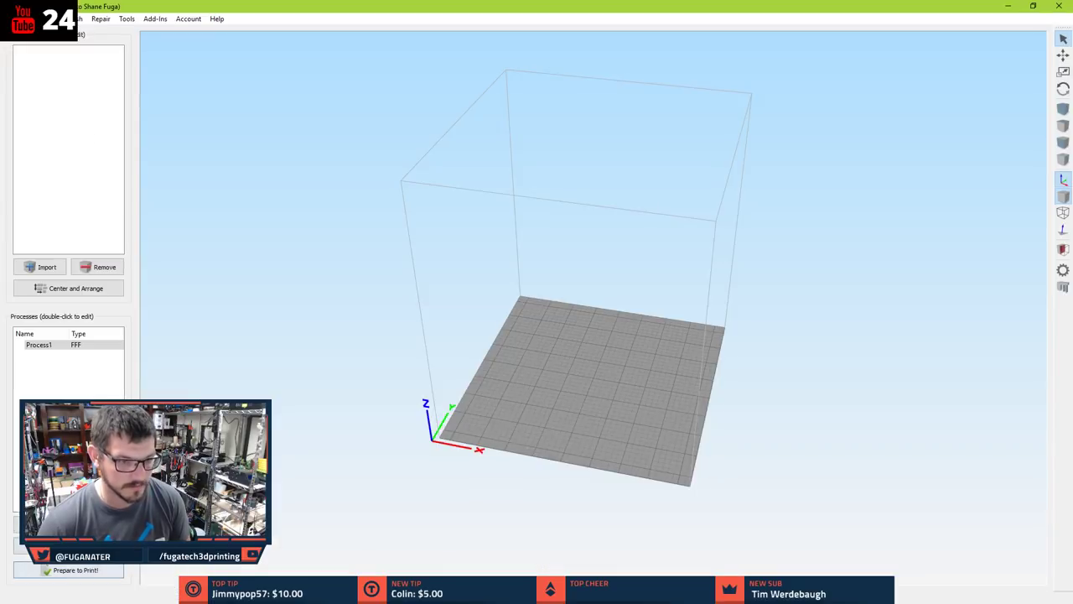
# - Switch to Simplify3D and start adding a second FFF process, leaving its settings without changes
pyautogui.click(42, 522)
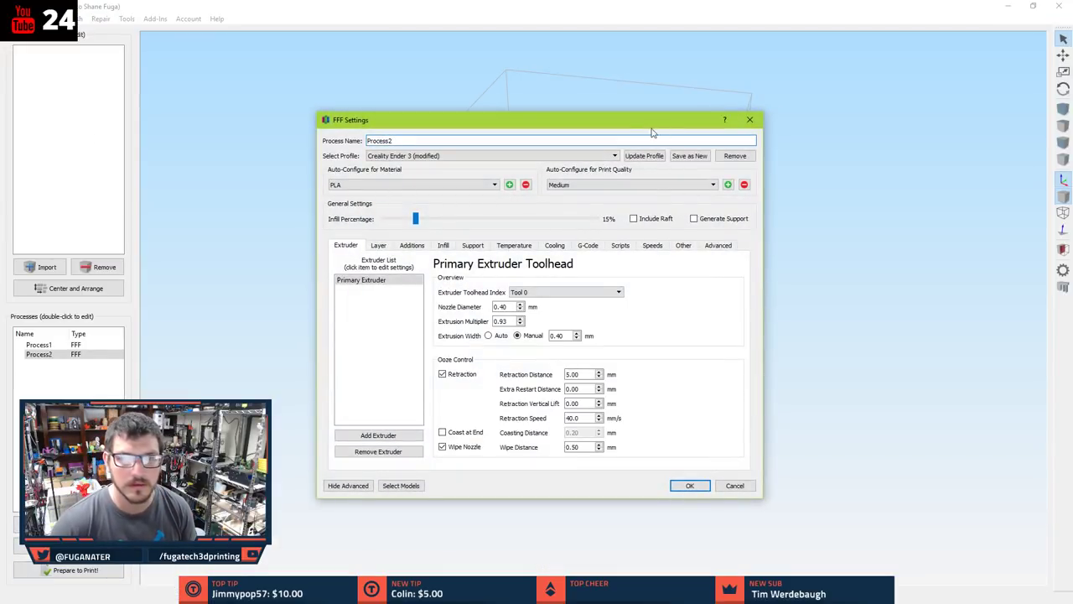
pyautogui.click(736, 488)
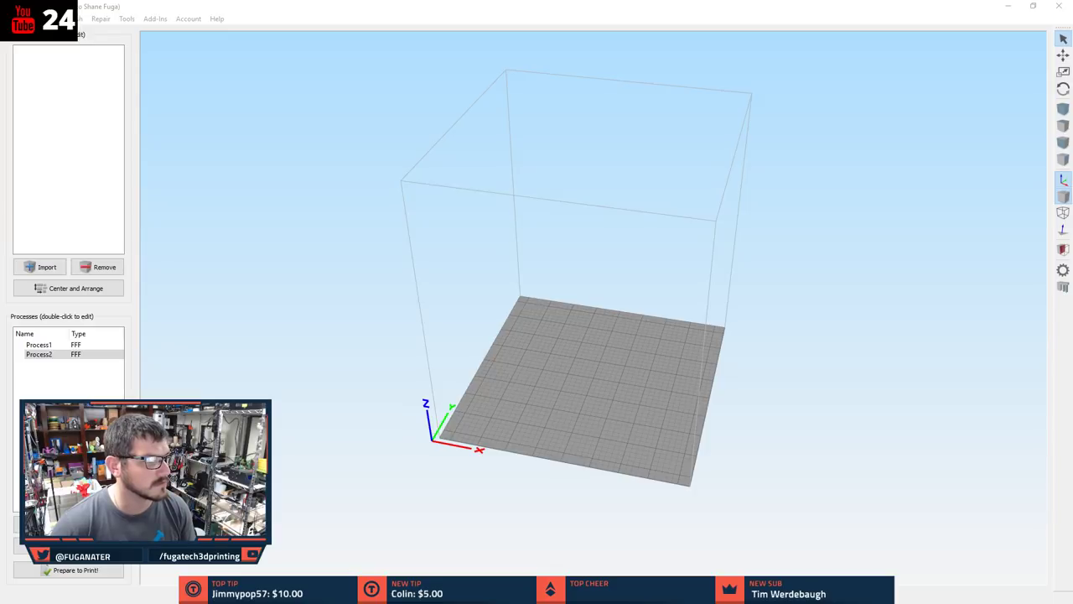
# - Import the Body1 conduit holder model onto the build plate and delete Process2 from the process list
pyautogui.moveTo(616, 462); pyautogui.dragTo(686, 307)
pyautogui.scroll(5, 663, 352)
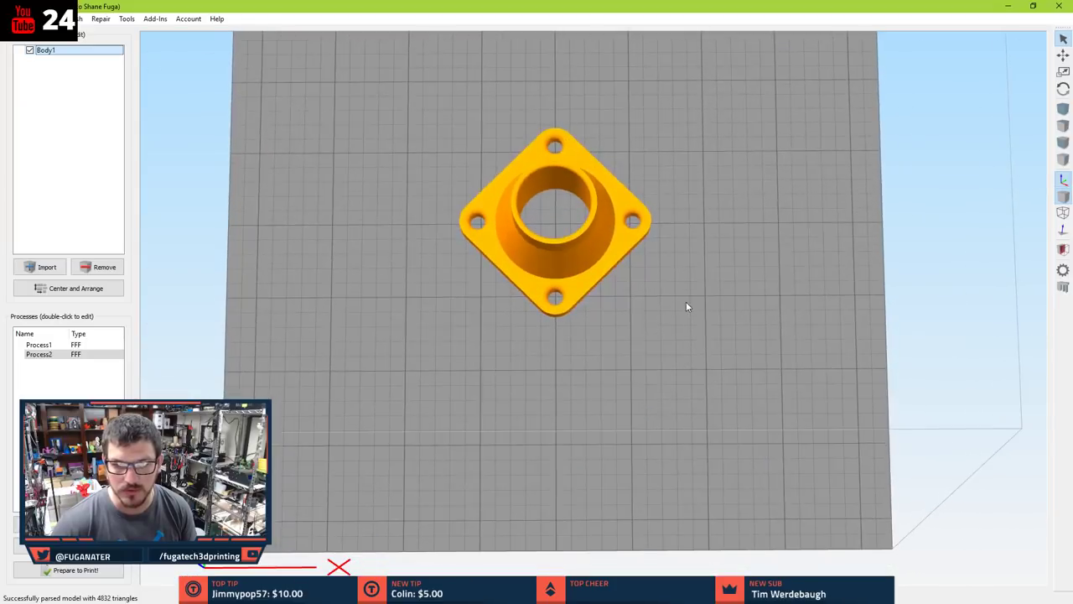
pyautogui.scroll(5, 686, 307)
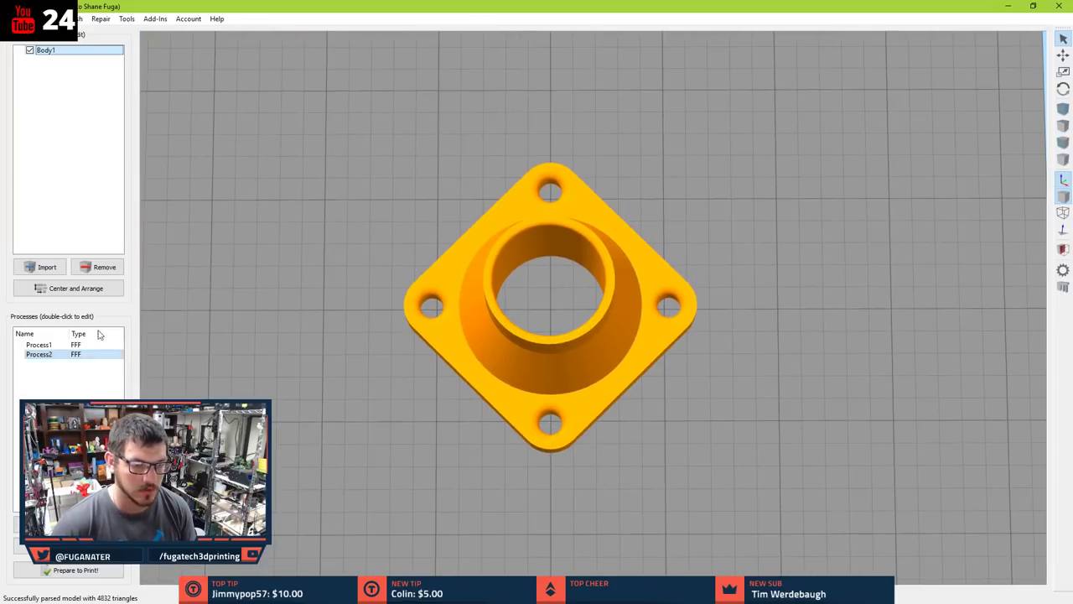
pyautogui.click(39, 353)
pyautogui.press('Delete')
# - Set Process1's primary layer height to 0.2 mm, with 5 top and 5 bottom solid layers and 4 outline shells
pyautogui.doubleClick(39, 345)
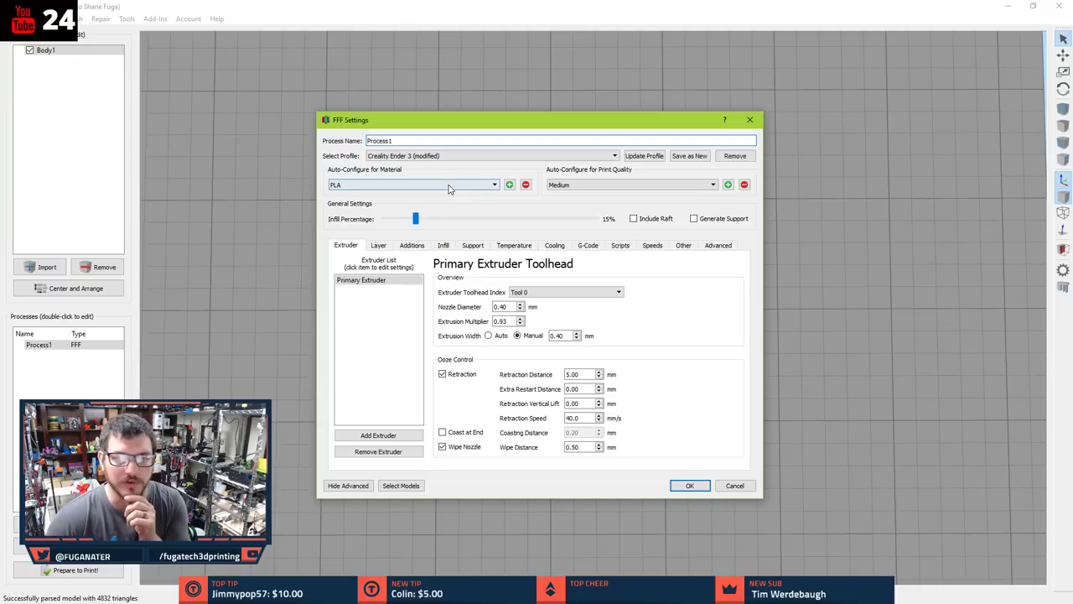
pyautogui.click(381, 246)
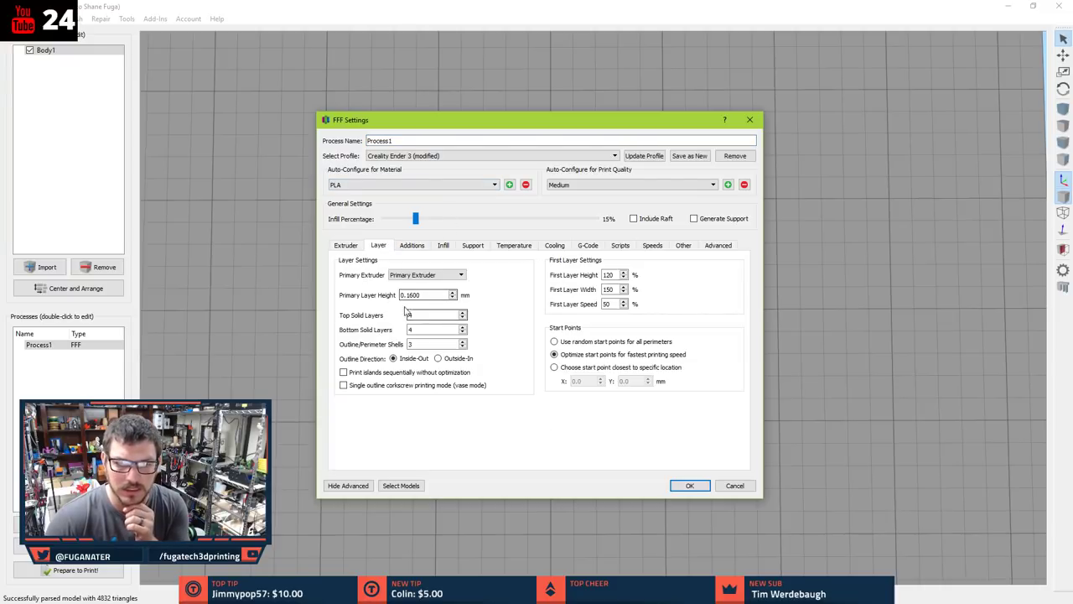
pyautogui.doubleClick(447, 295)
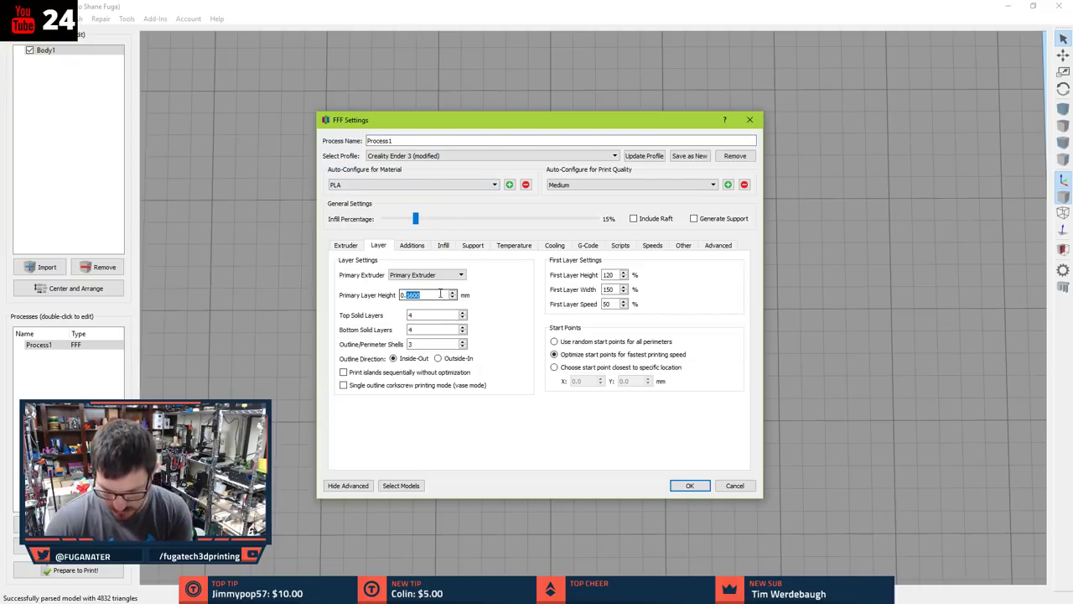
pyautogui.write('2000')
pyautogui.click(463, 313)
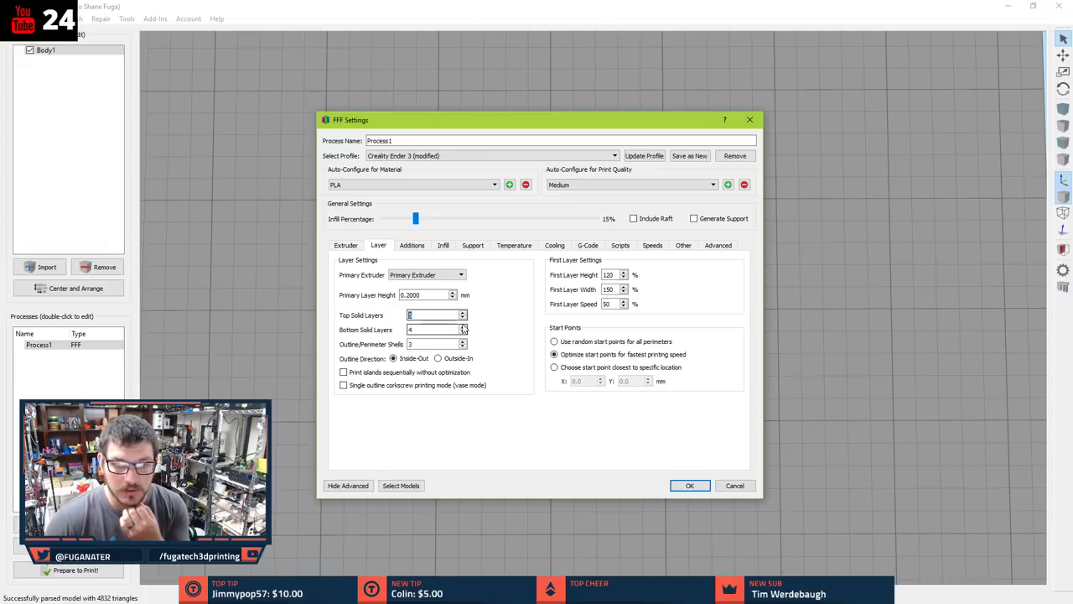
pyautogui.click(464, 327)
pyautogui.click(464, 344)
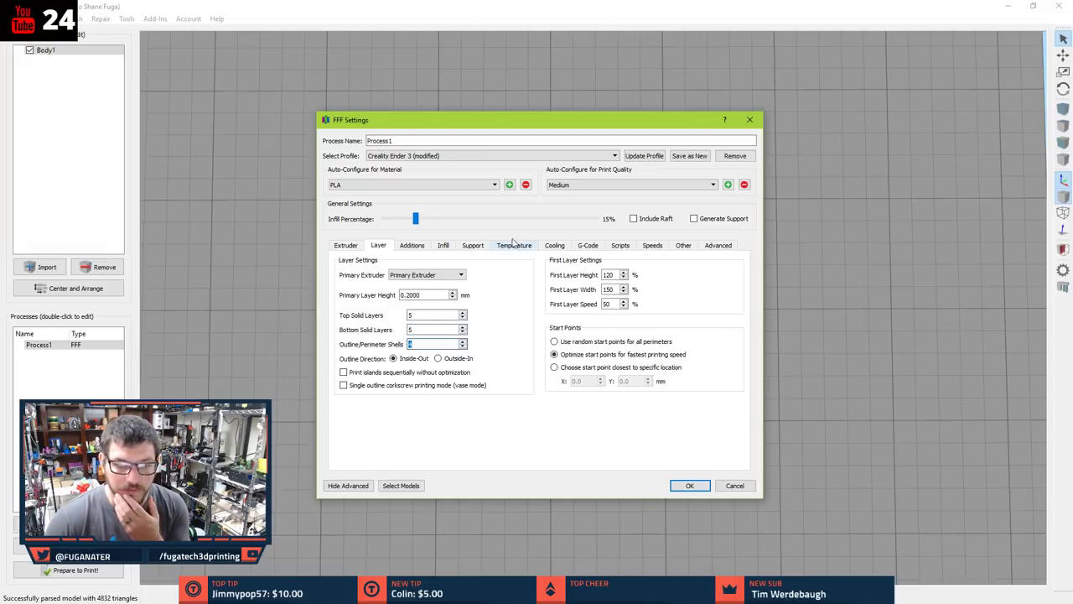
# - Set Process1's infill to 40% with the Rectilinear internal fill pattern and accept the settings
pyautogui.click(410, 245)
pyautogui.moveTo(415, 219); pyautogui.dragTo(470, 222)
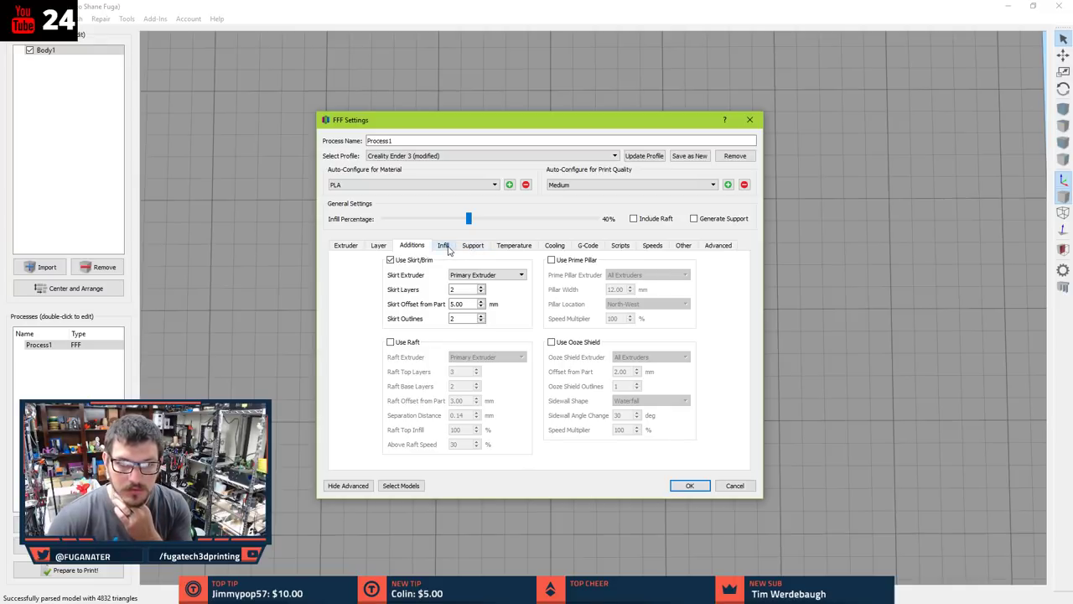
pyautogui.click(443, 246)
pyautogui.click(522, 290)
pyautogui.click(514, 299)
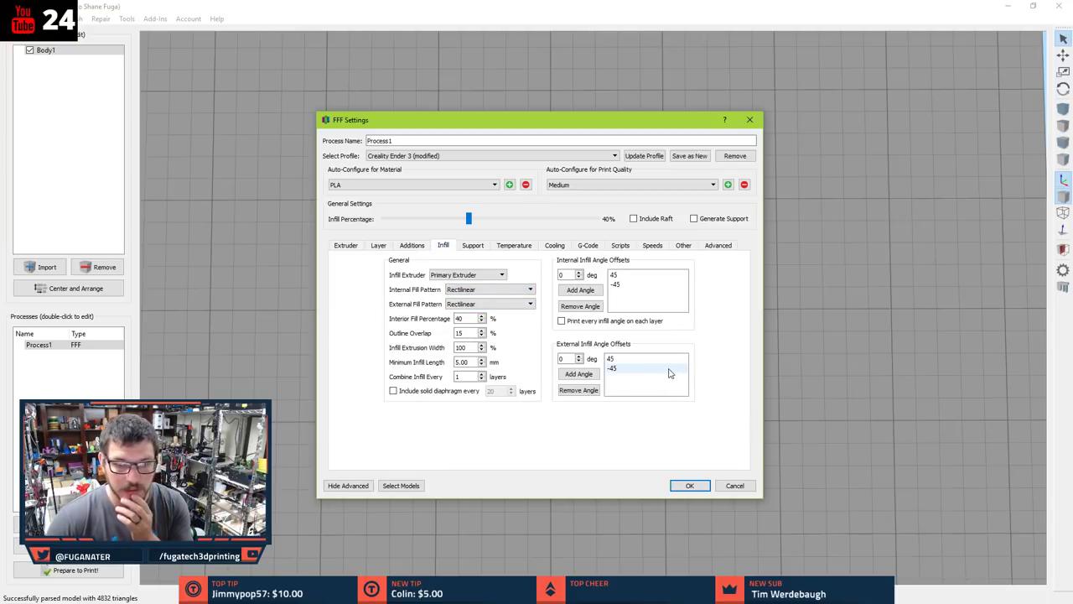
pyautogui.click(689, 487)
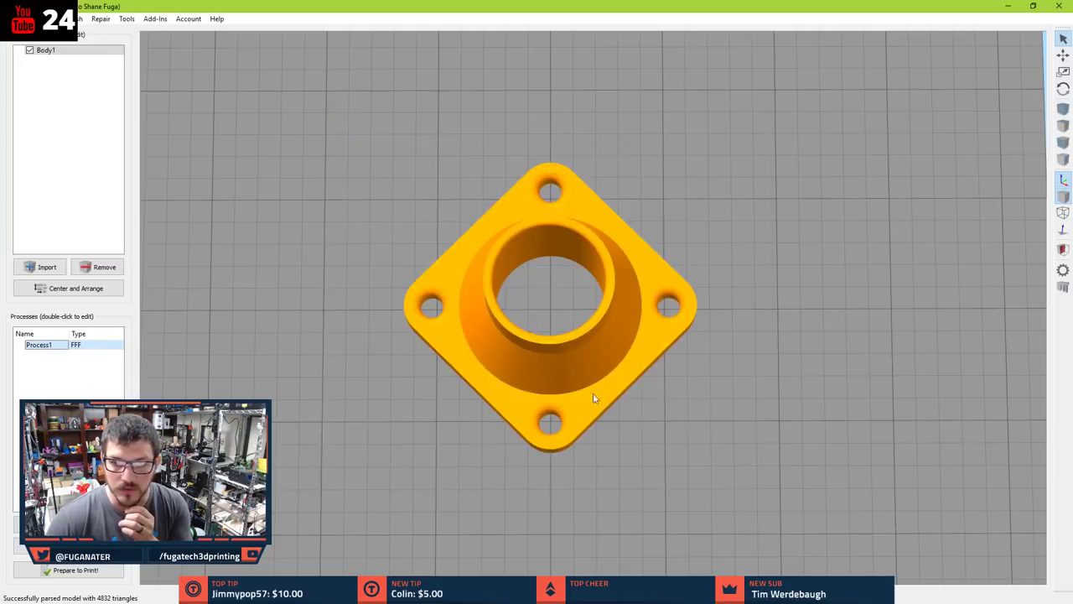
# - Slice the conduit holder, examine its toolpath preview and build statistics from several angles, and return to the model view
pyautogui.click(91, 571)
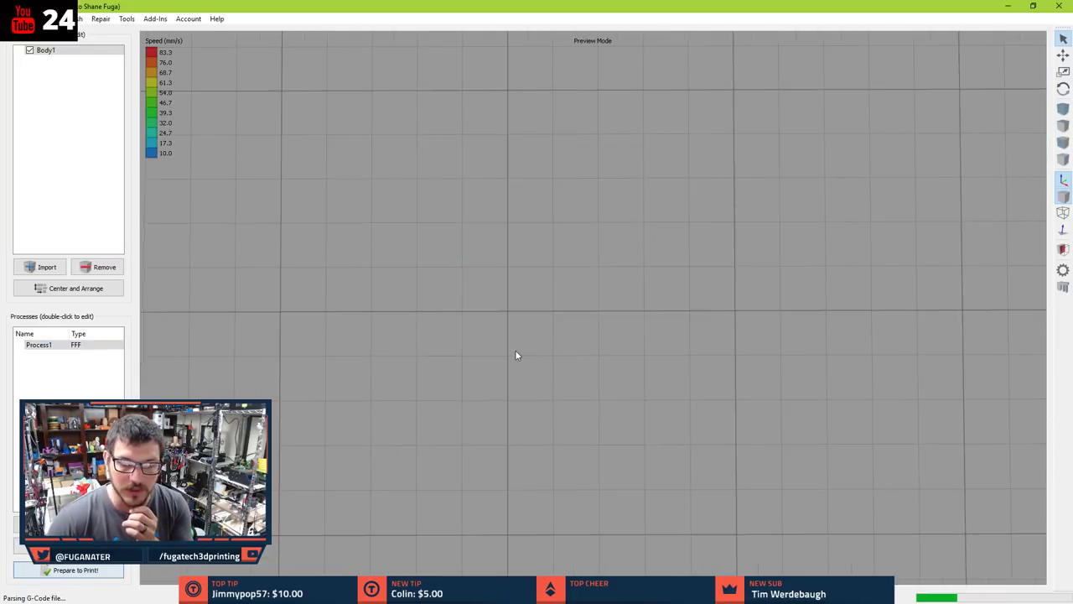
pyautogui.scroll(5, 515, 350)
pyautogui.moveTo(997, 565); pyautogui.dragTo(873, 560)
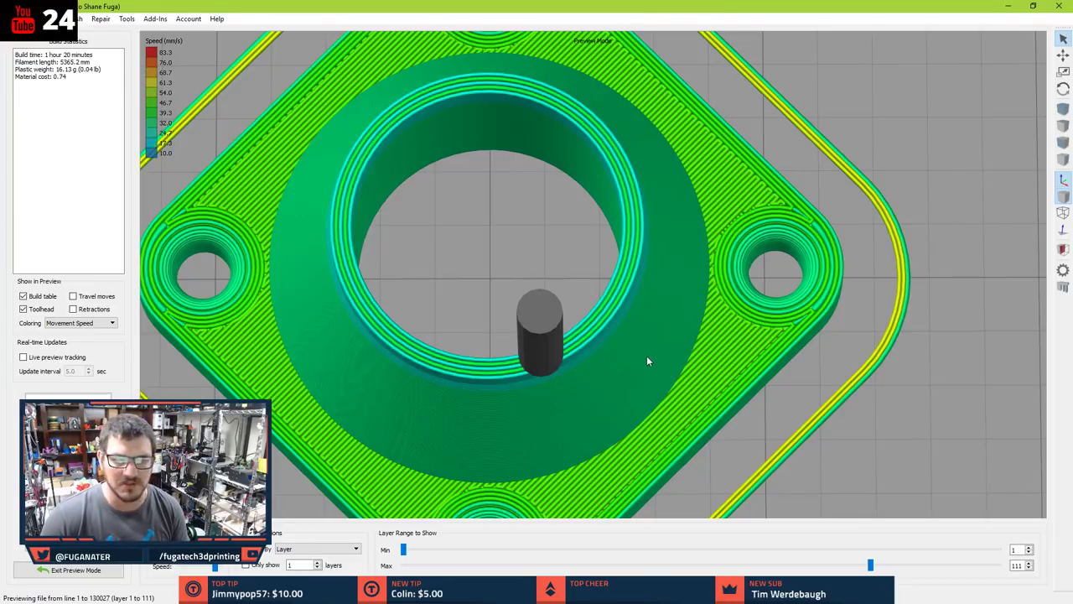
pyautogui.scroll(-2, 667, 362)
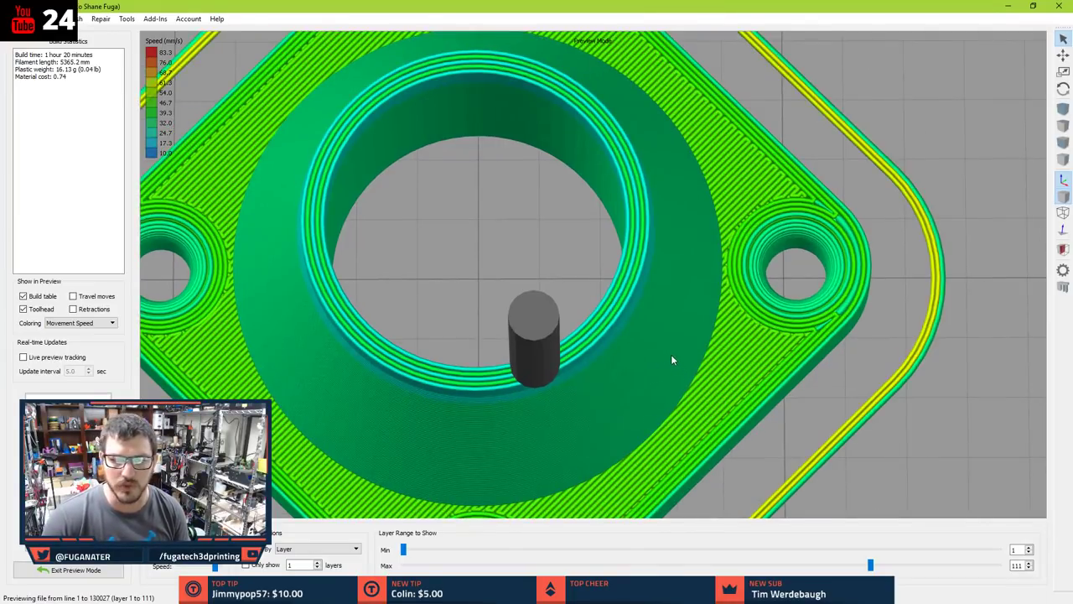
pyautogui.scroll(-10, 671, 359)
pyautogui.moveTo(709, 377); pyautogui.dragTo(768, 424)
pyautogui.scroll(8, 680, 421)
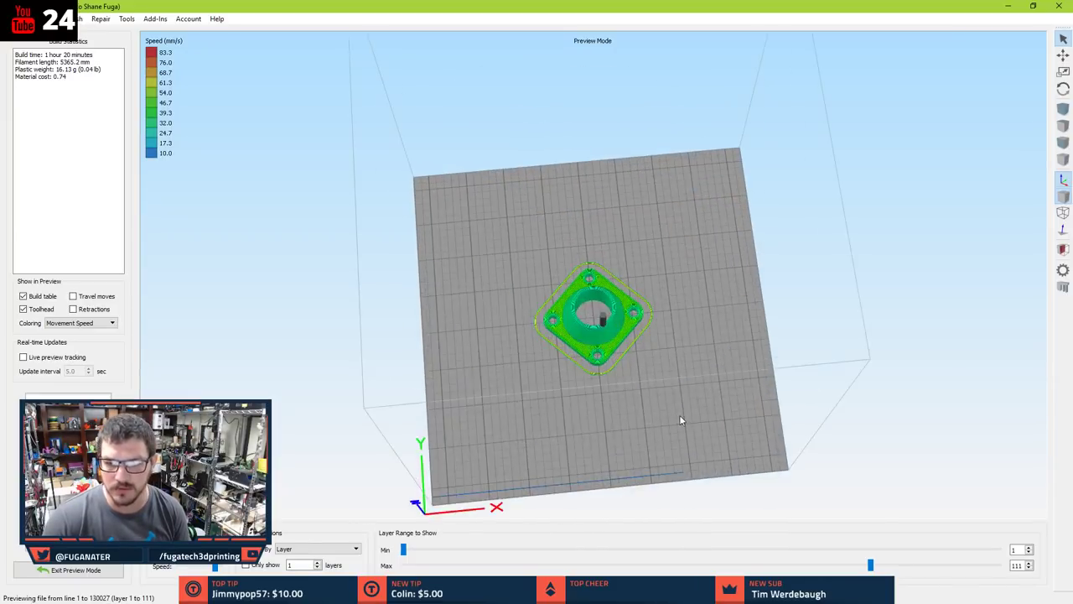
pyautogui.scroll(8, 695, 263)
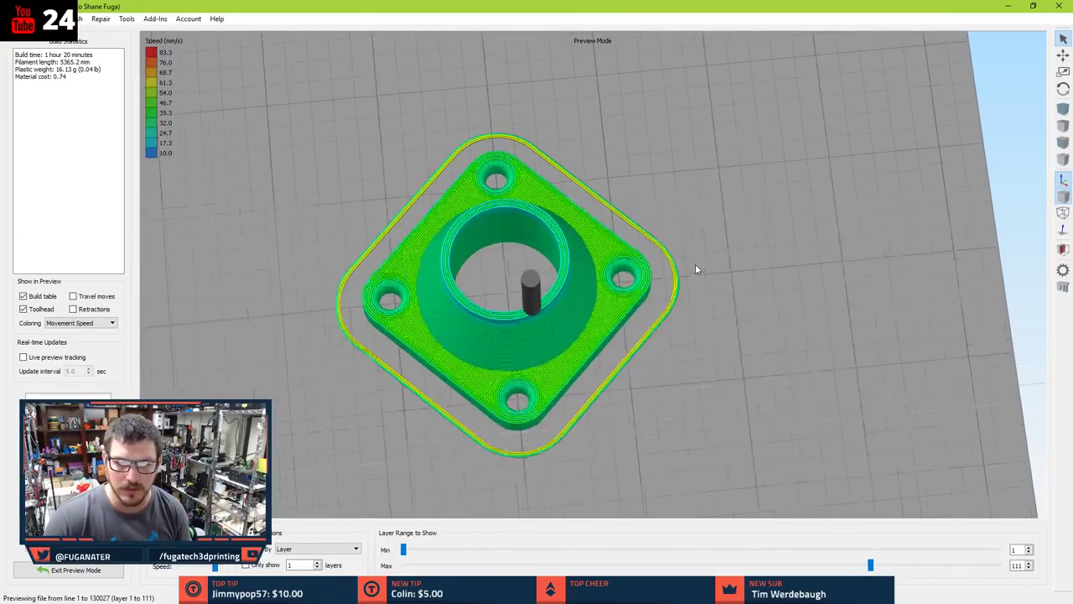
pyautogui.moveTo(719, 289); pyautogui.dragTo(778, 297)
pyautogui.scroll(-3, 747, 304)
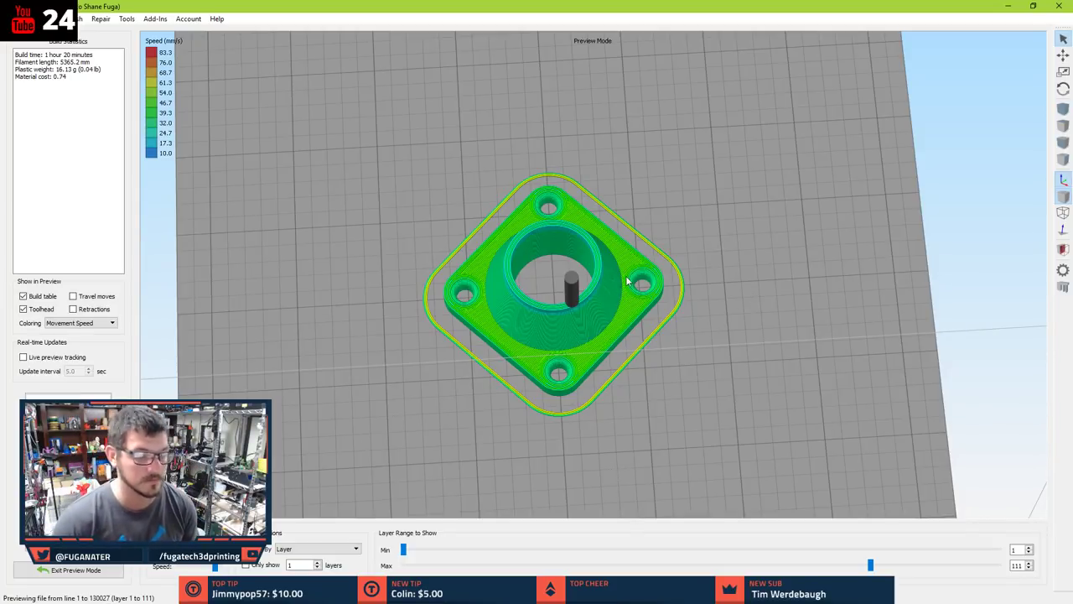
pyautogui.scroll(-1, 704, 309)
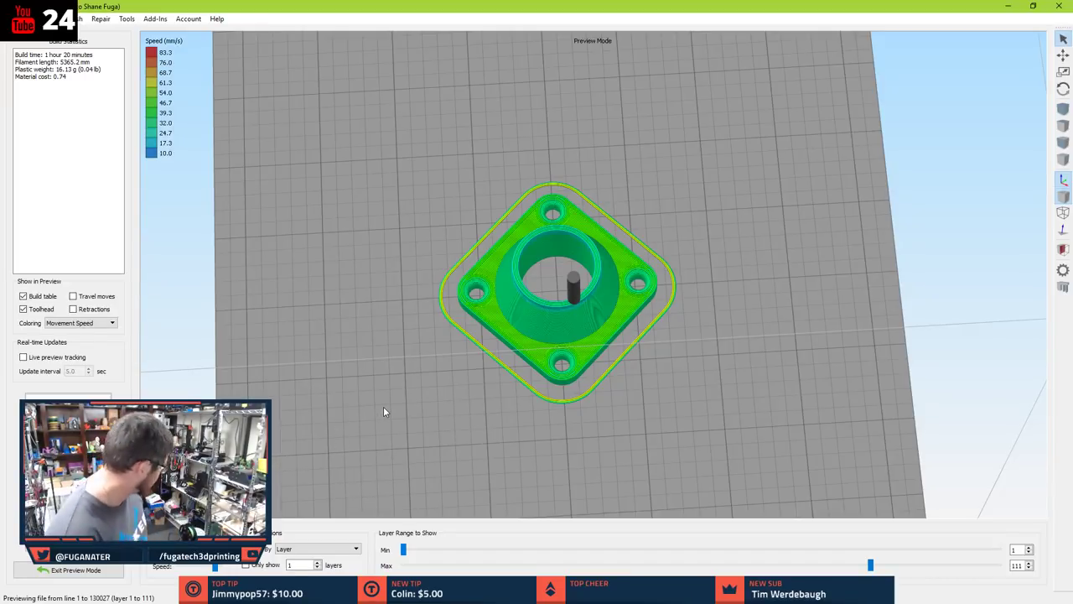
pyautogui.click(76, 569)
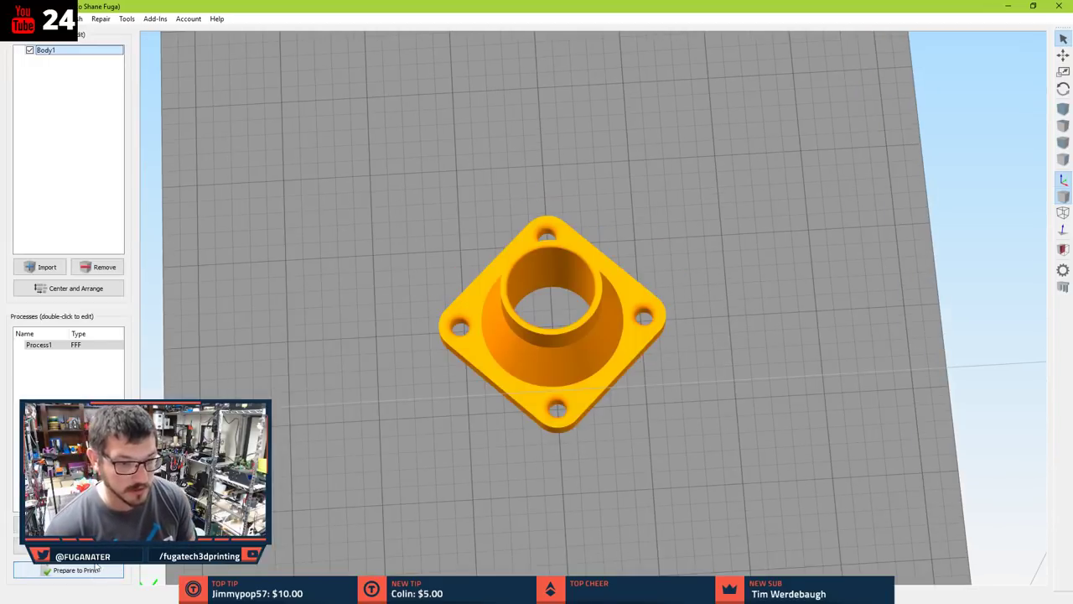
# - Add a new material option named Maker Geeks Raptor PLA to Process1's settings
pyautogui.doubleClick(38, 344)
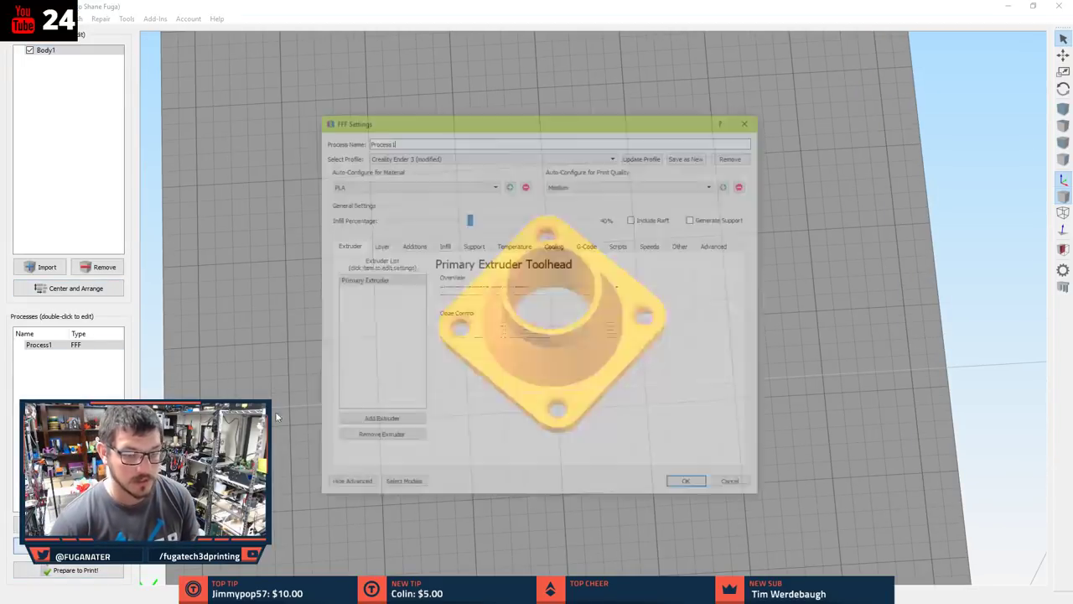
pyautogui.click(492, 184)
pyautogui.click(492, 185)
pyautogui.click(509, 184)
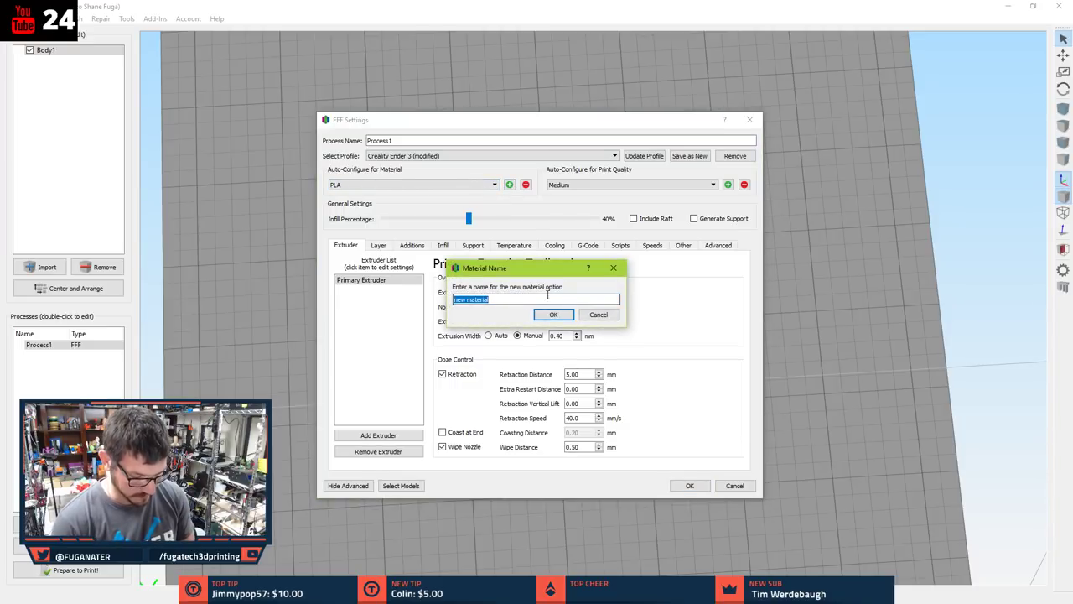
pyautogui.write('Maker Geeks')
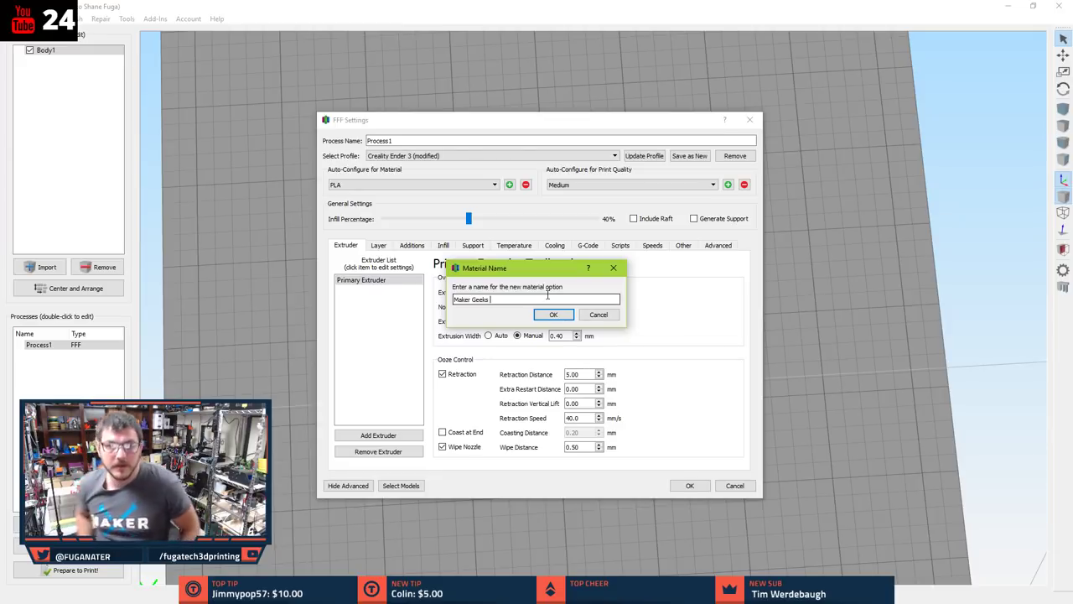
pyautogui.write('R')
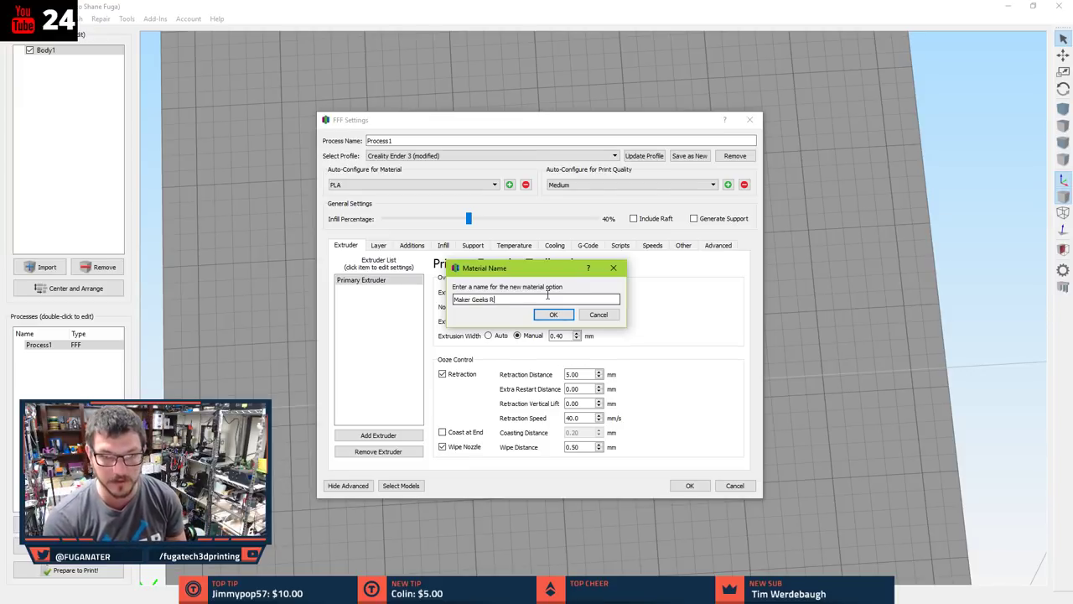
pyautogui.write('aptor PLA')
pyautogui.press('Return')
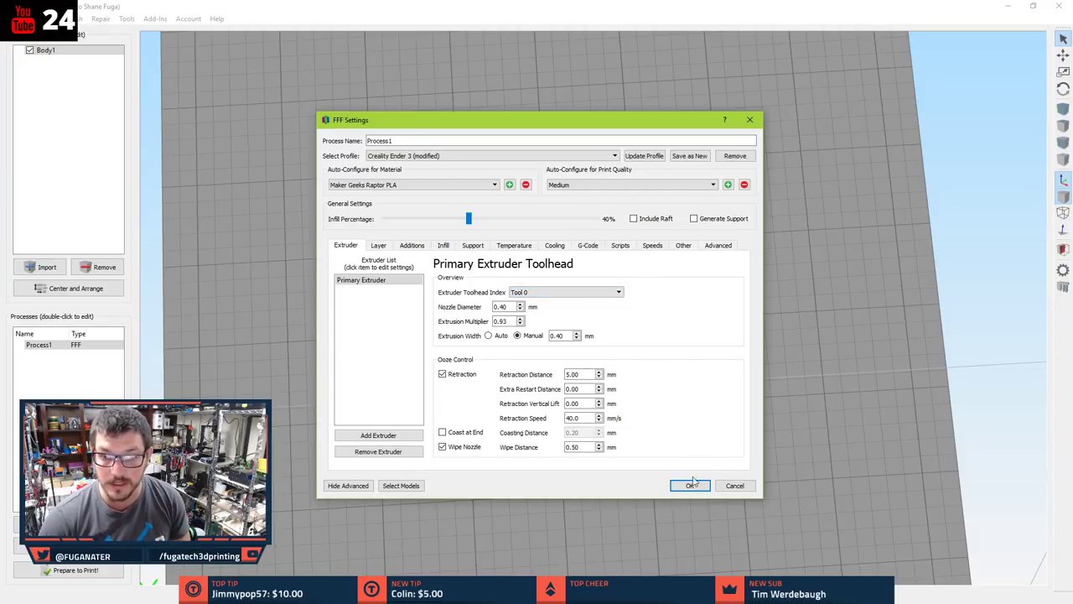
# - Set the primary extruder's layer 1 temperature setpoint to 235 °C for the Maker Geeks Raptor PLA material
pyautogui.click(444, 245)
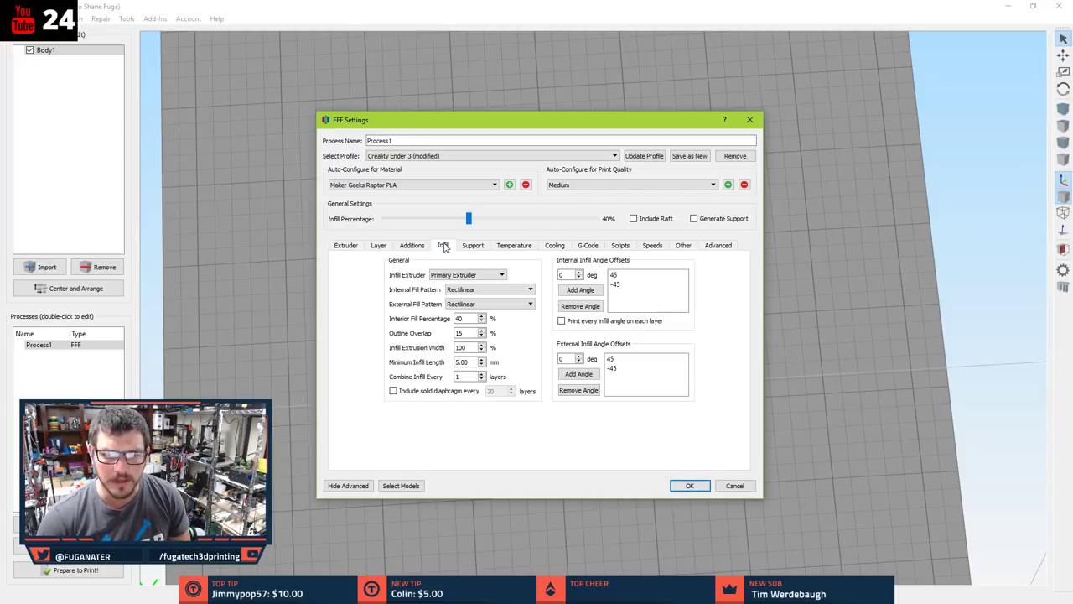
pyautogui.click(555, 246)
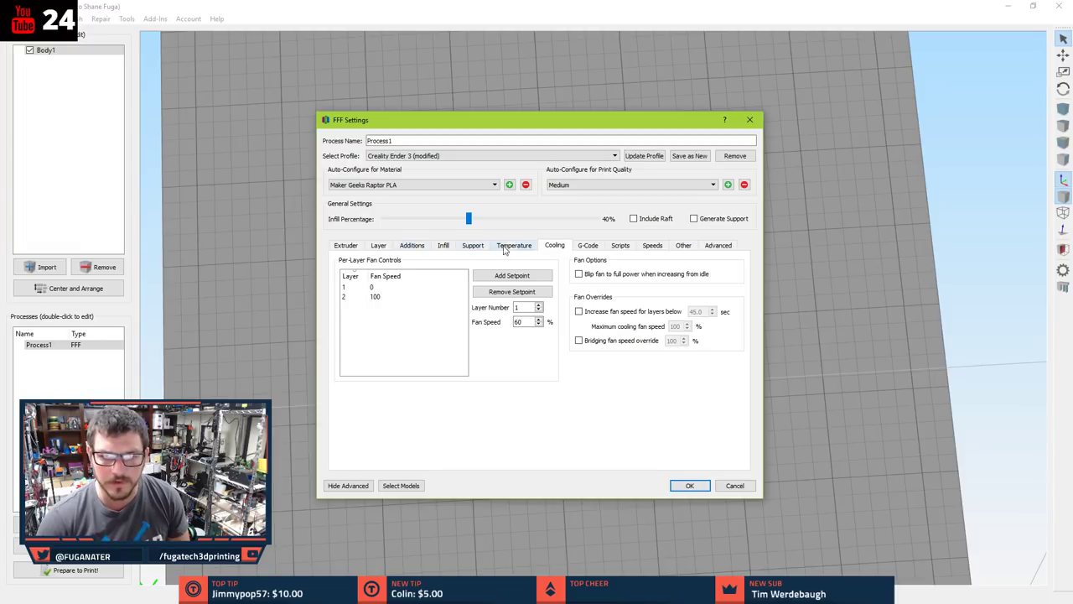
pyautogui.click(513, 245)
pyautogui.click(404, 280)
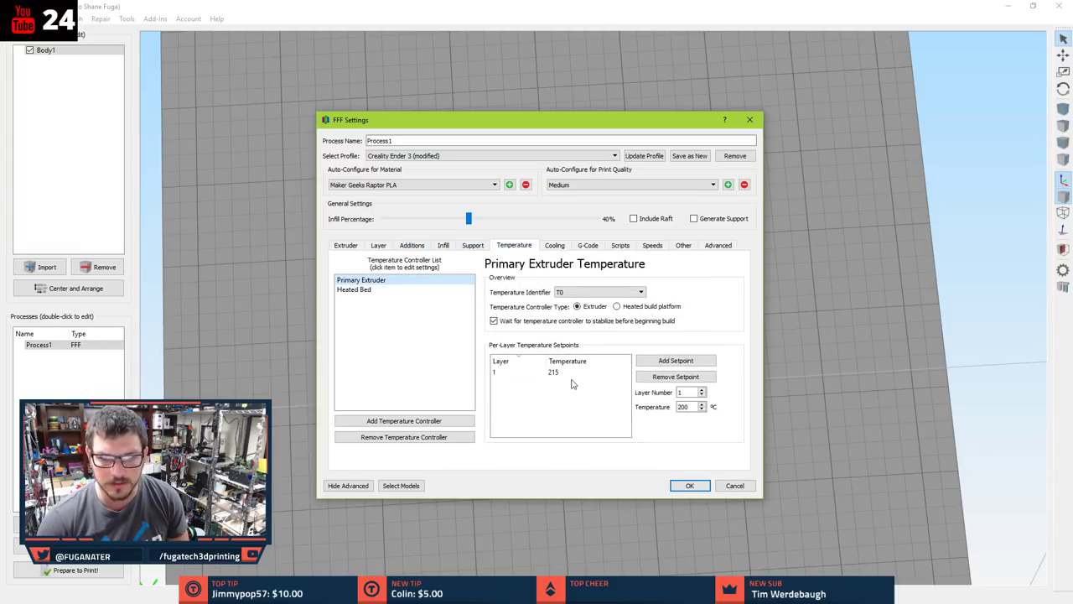
pyautogui.doubleClick(581, 374)
pyautogui.write('235')
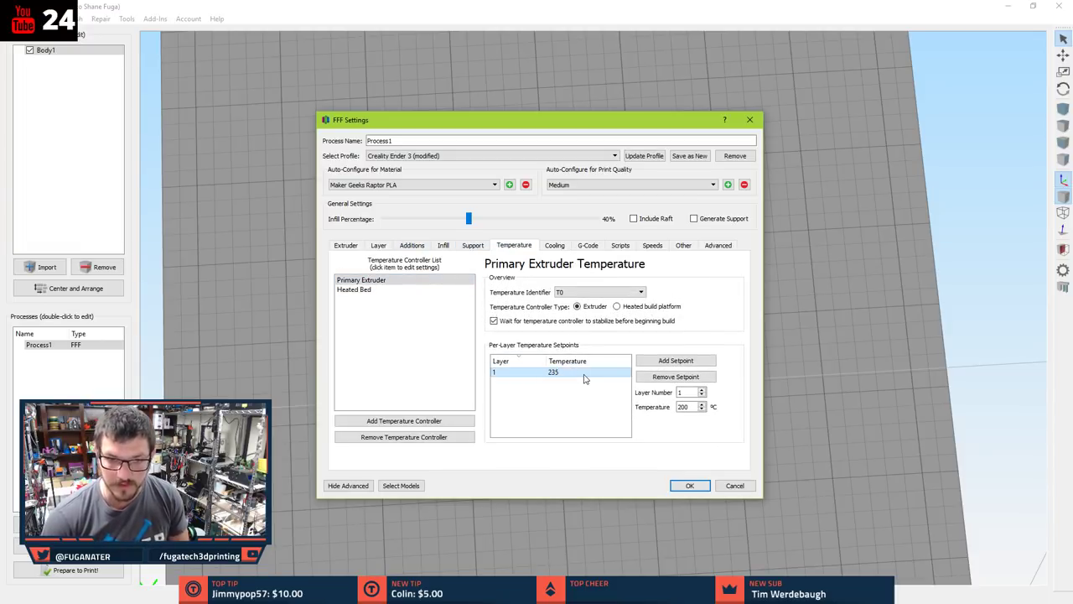
# - Accept the process settings, then slice the straight conduit holder and export its toolpaths to Removable Disk (F:)
pyautogui.press('Return')
pyautogui.click(686, 489)
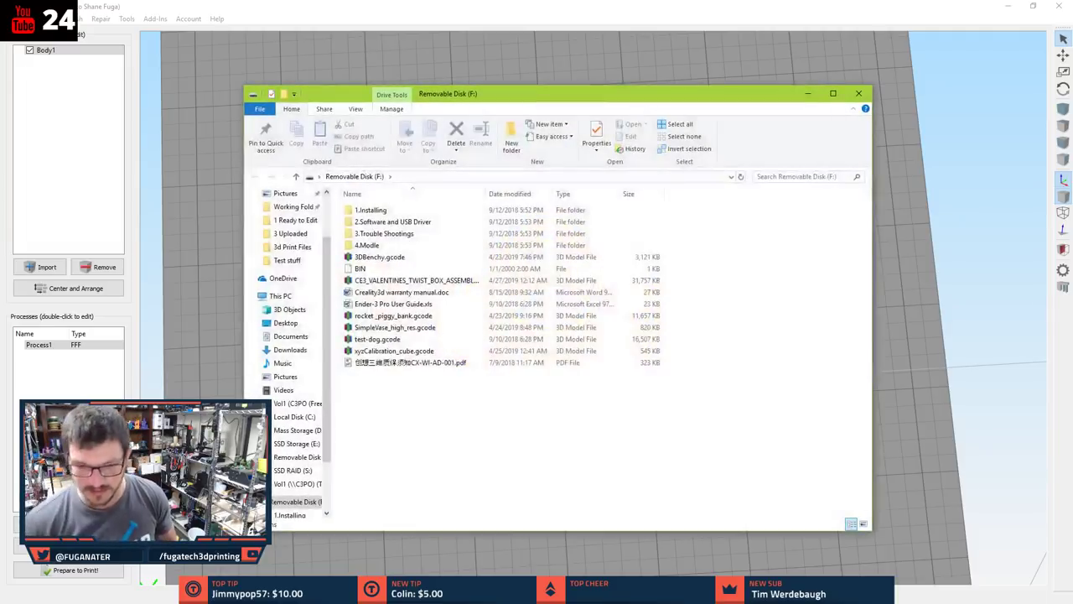
pyautogui.click(76, 570)
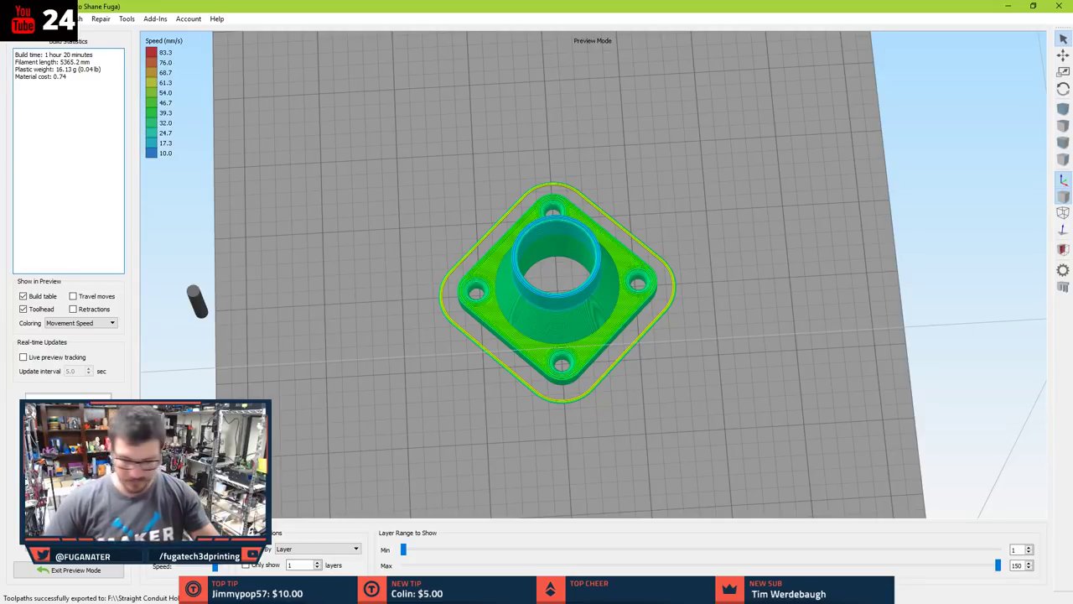
pyautogui.click(59, 570)
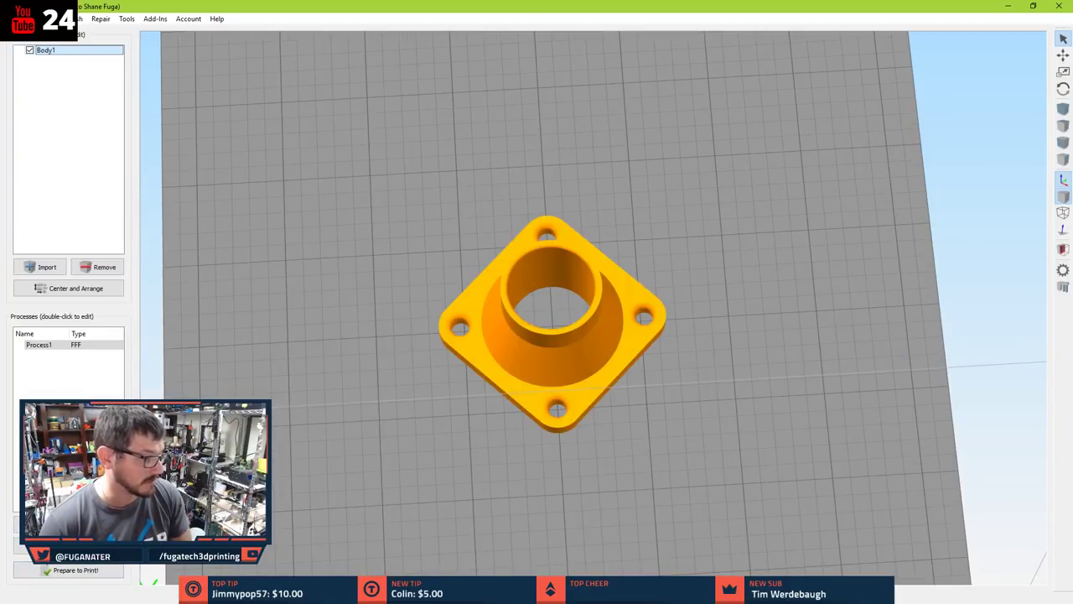
# - Switch to Fusion 360 and output the straight conduit holder's body for 3D printing at Medium refinement
pyautogui.hotkey('alt', 'Tab')
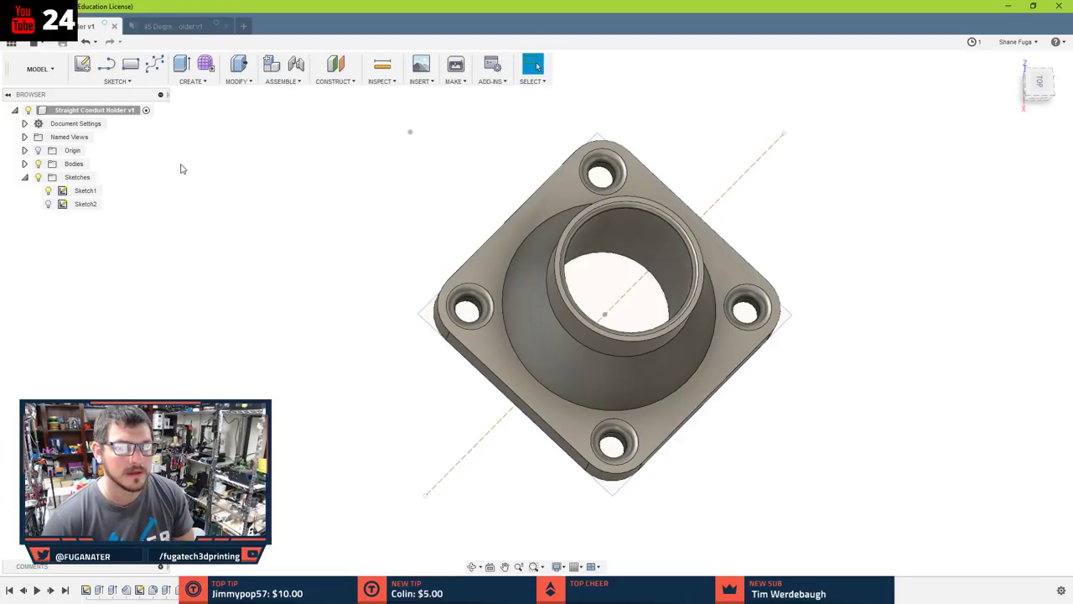
pyautogui.click(456, 65)
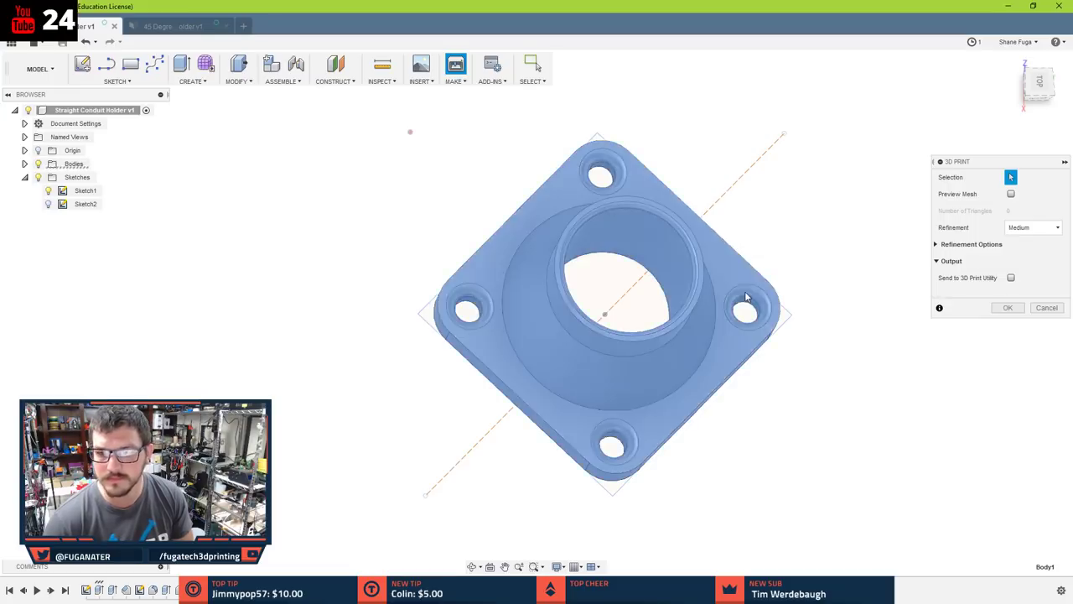
pyautogui.click(745, 297)
pyautogui.press('Return')
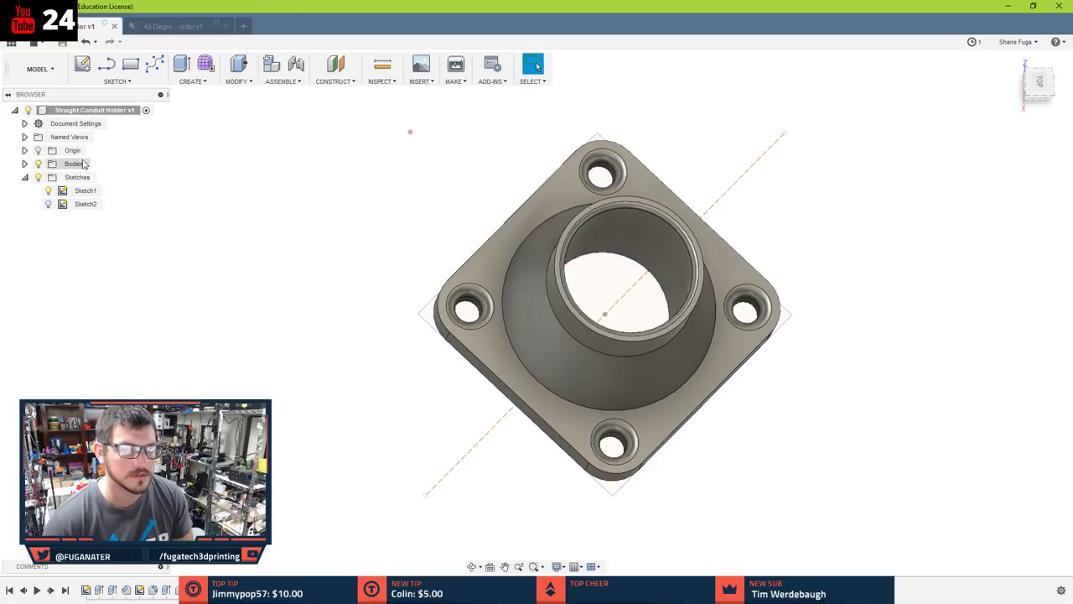
# - Rename the body in the straight conduit holder design as Straight Conduit Holder, with correct capitalization
pyautogui.click(25, 163)
pyautogui.rightClick(66, 177)
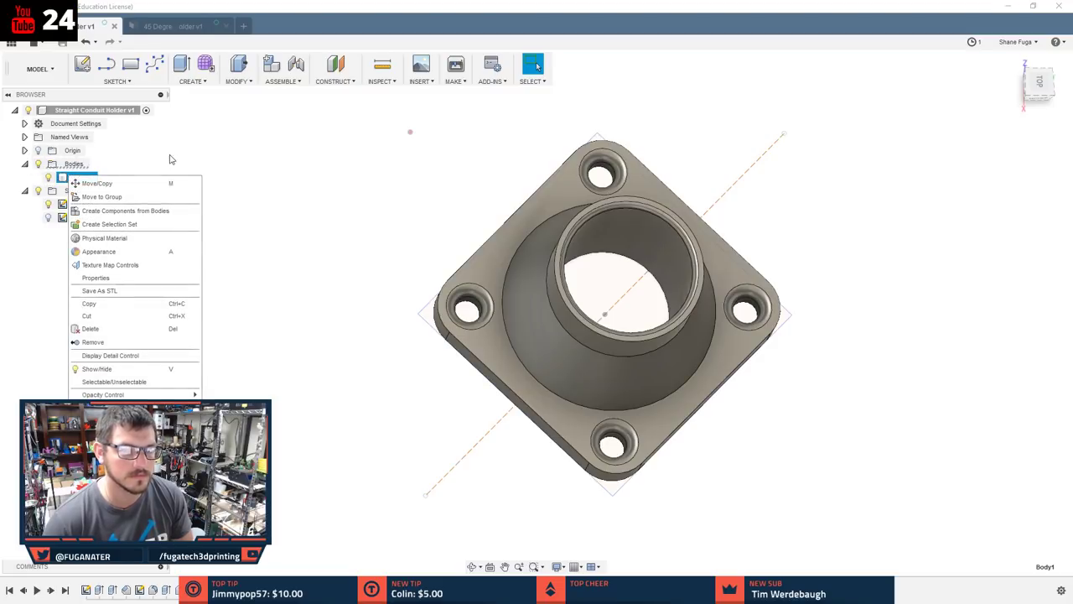
pyautogui.click(94, 179)
pyautogui.write('S')
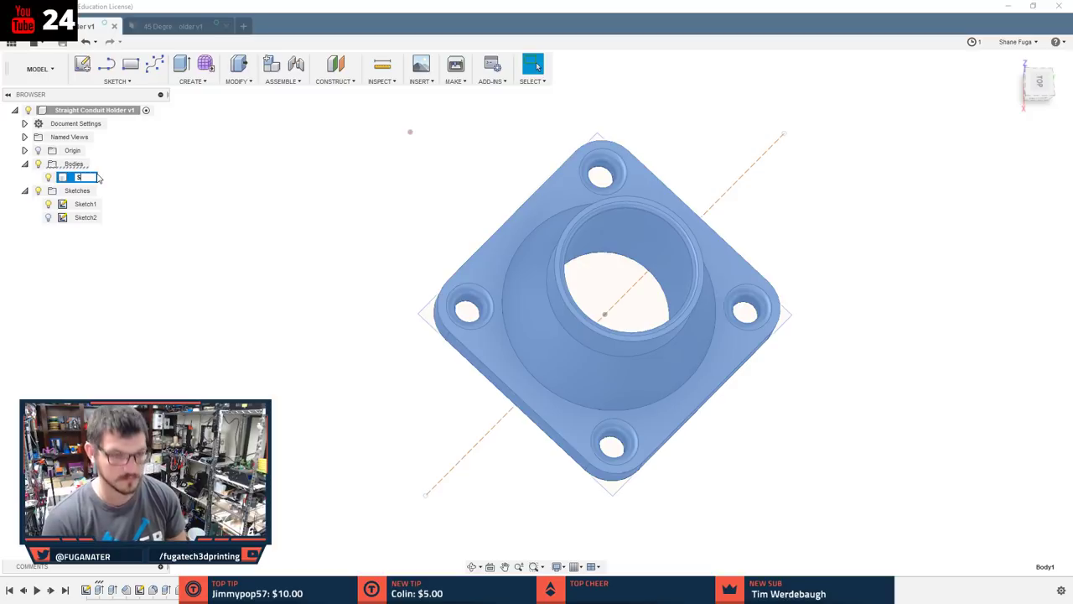
pyautogui.write('traight')
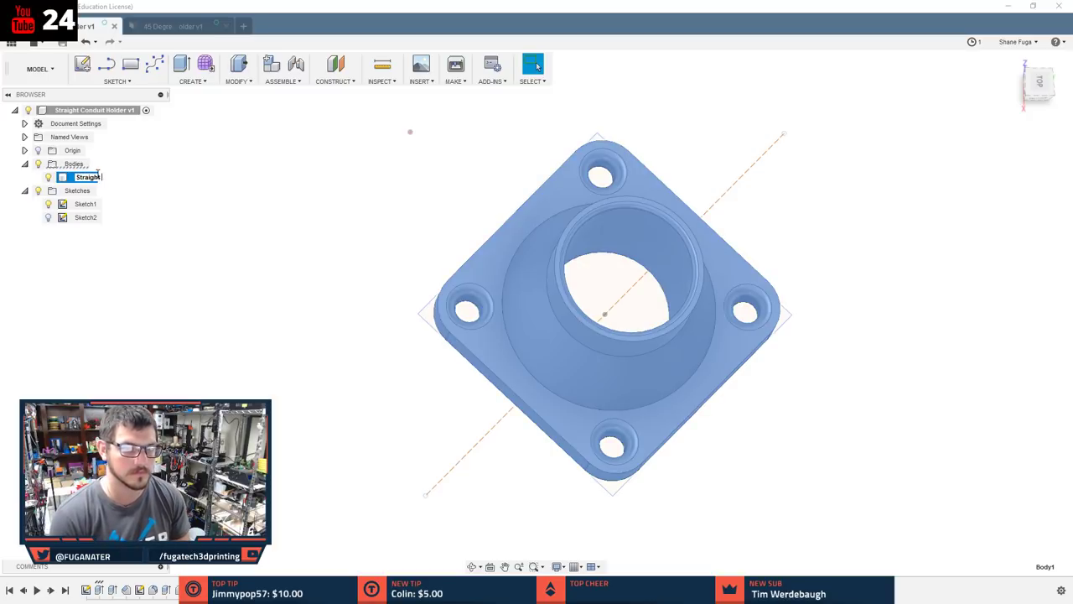
pyautogui.write(' Conduit Holder')
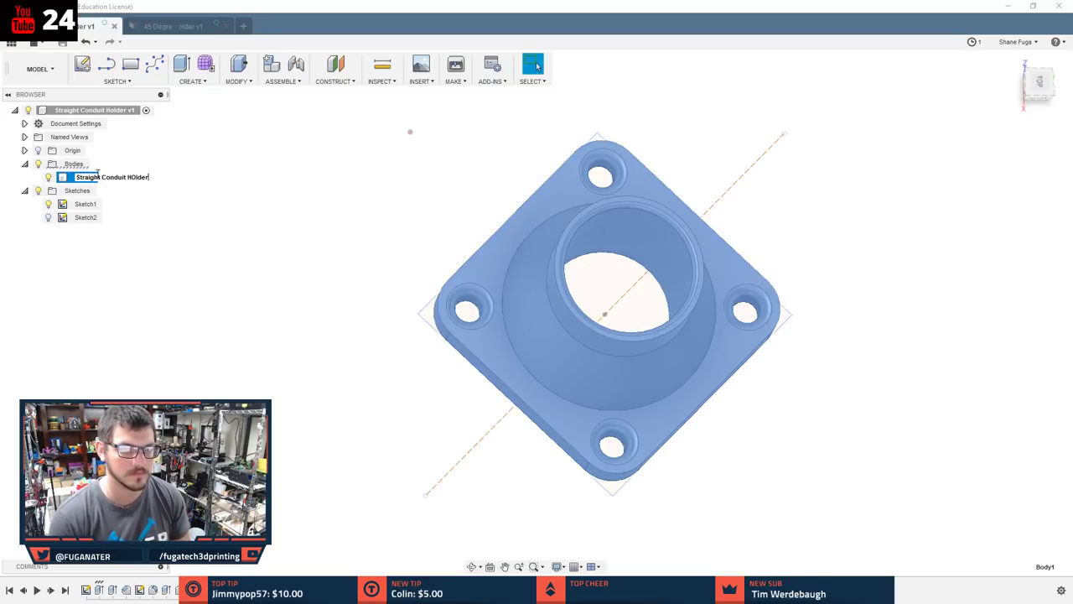
pyautogui.press('Return')
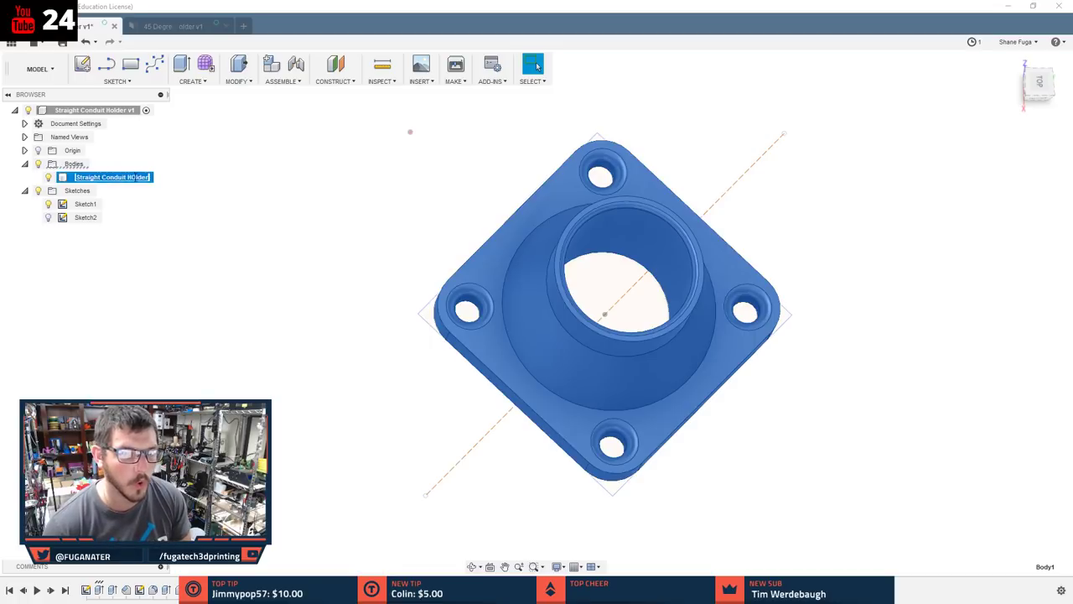
pyautogui.doubleClick(126, 177)
pyautogui.press('Return')
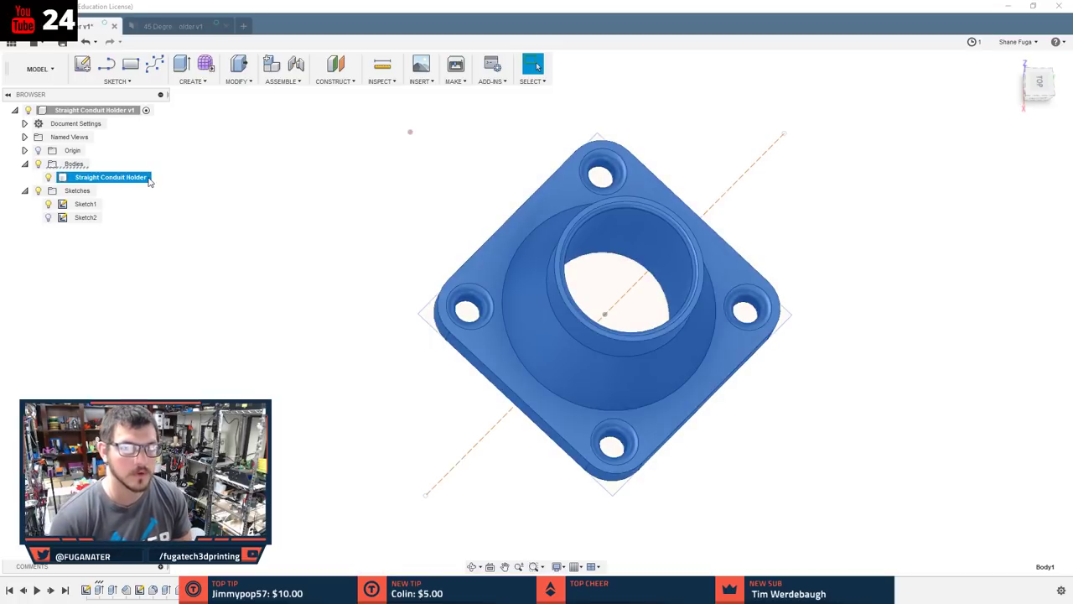
pyautogui.click(175, 182)
# - Switch to the 45 Degree Conduit Holder design and rename its body as 45 Degree Conduit Holder
pyautogui.click(192, 26)
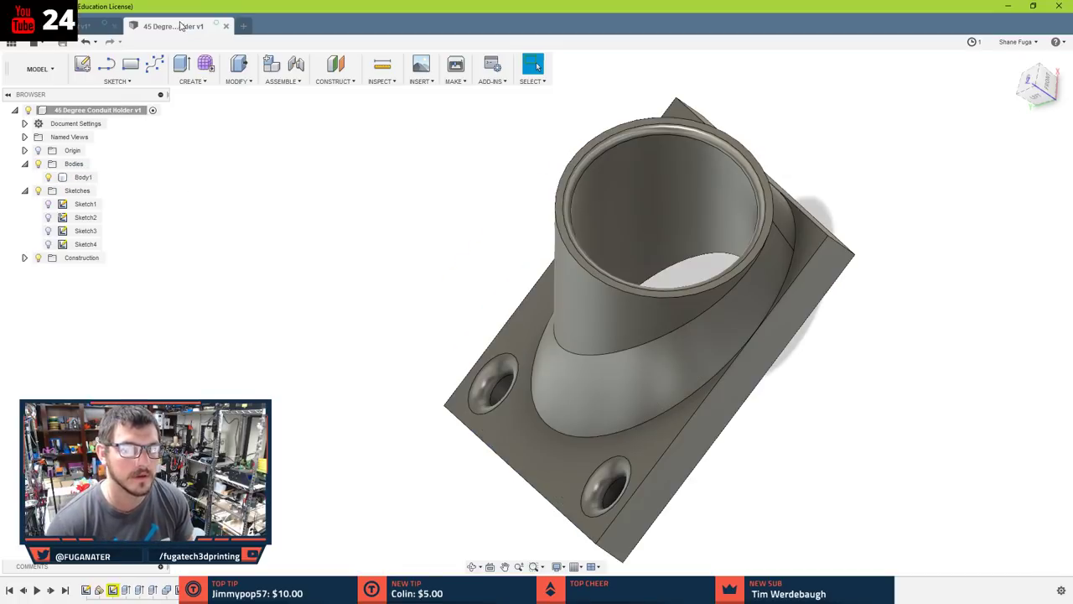
pyautogui.doubleClick(84, 177)
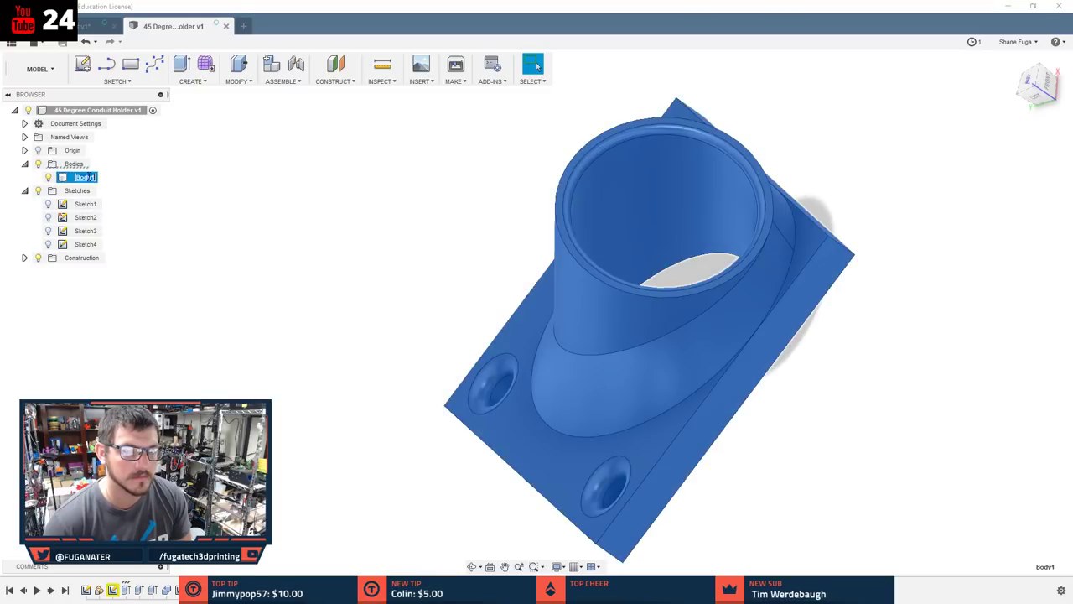
pyautogui.write('45 De')
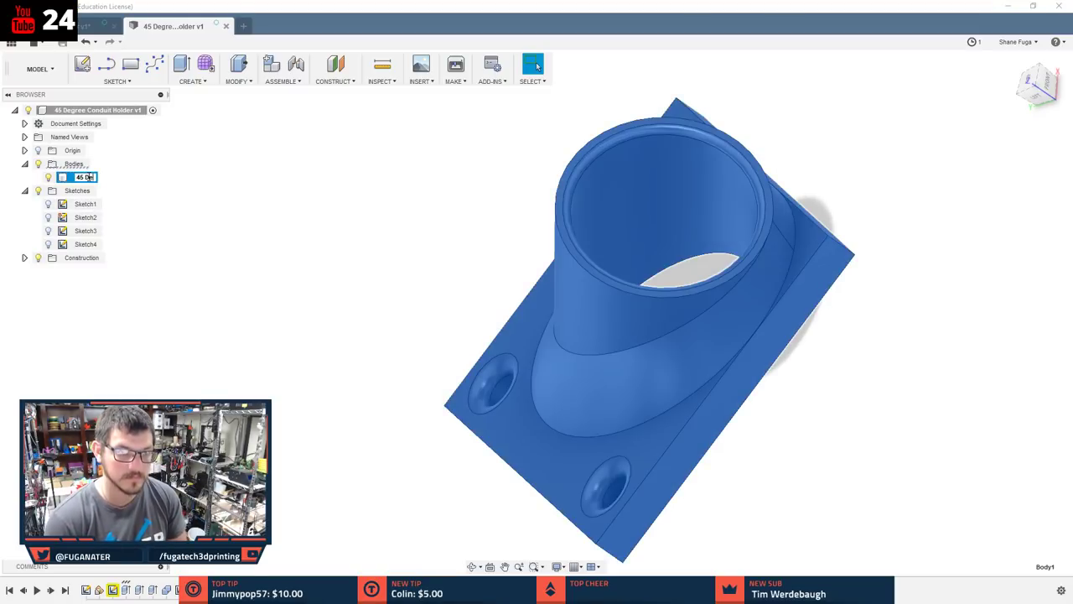
pyautogui.write('gree Conduit')
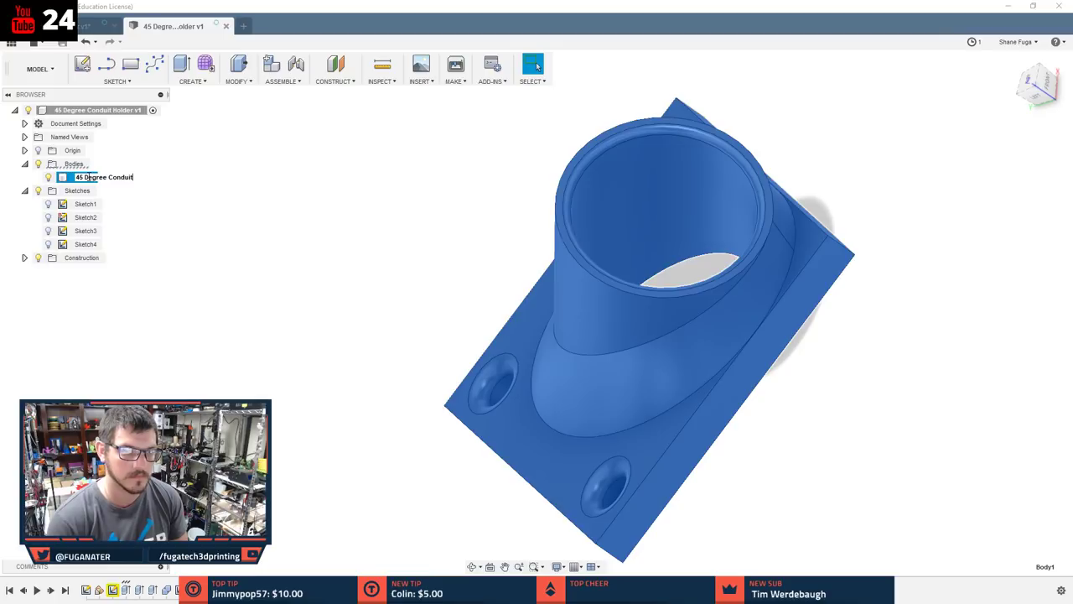
pyautogui.write(' Holder')
pyautogui.press('Return')
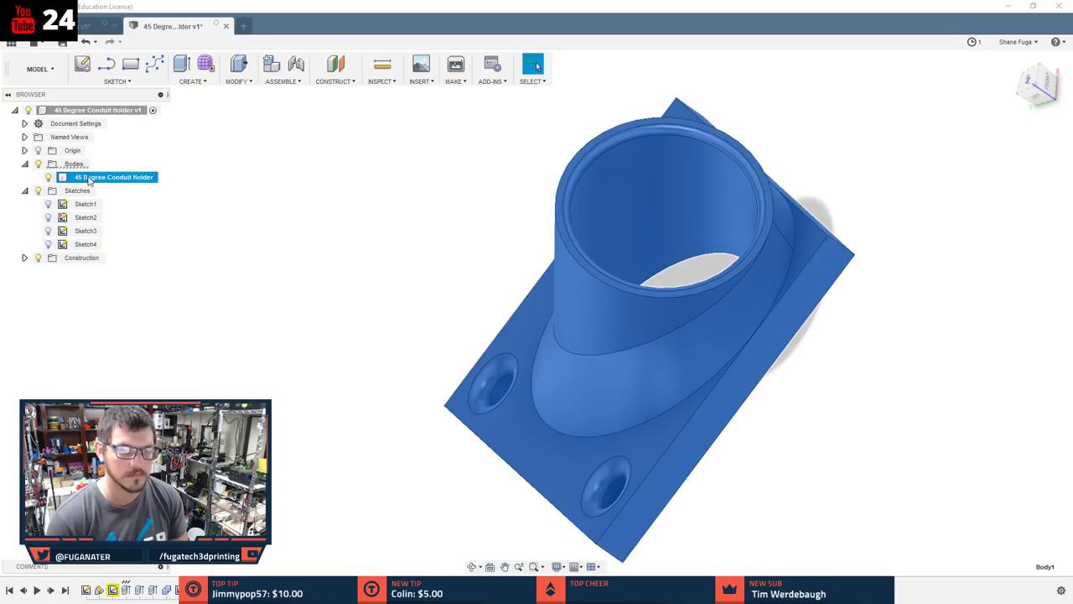
pyautogui.click(198, 153)
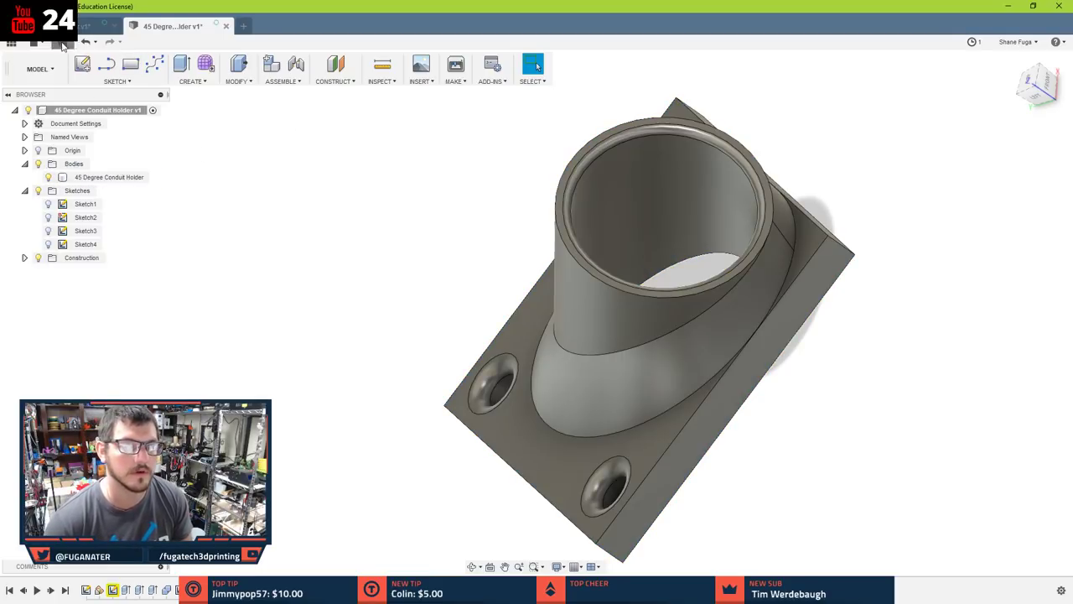
# - Save new versions of both the 45 Degree Conduit Holder and the Straight Conduit Holder designs
pyautogui.click(34, 42)
pyautogui.click(535, 317)
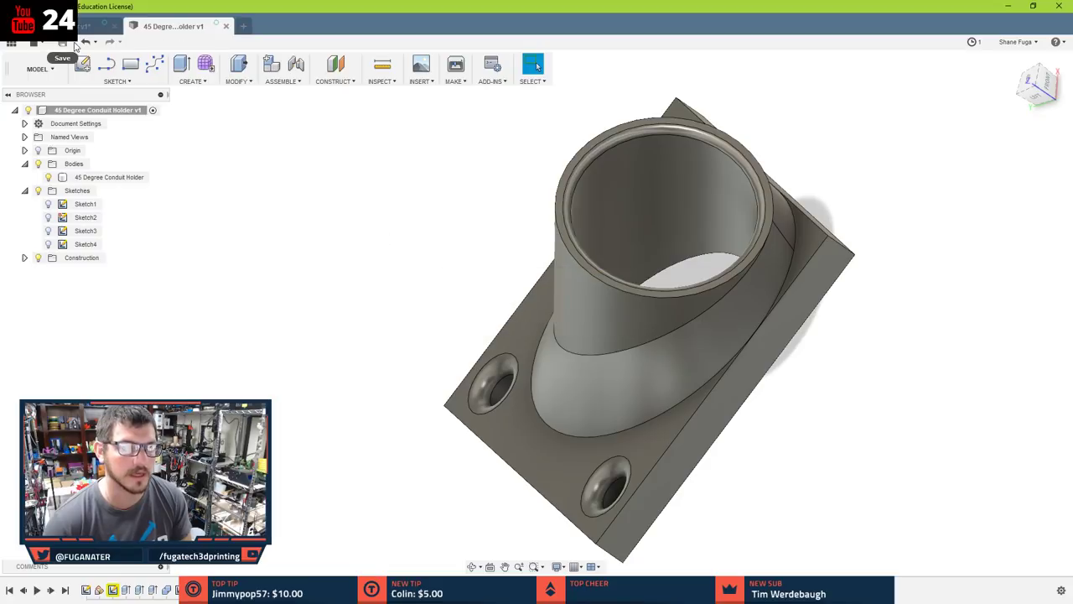
pyautogui.hotkey('ctrl', 'Tab')
pyautogui.click(64, 44)
pyautogui.click(535, 317)
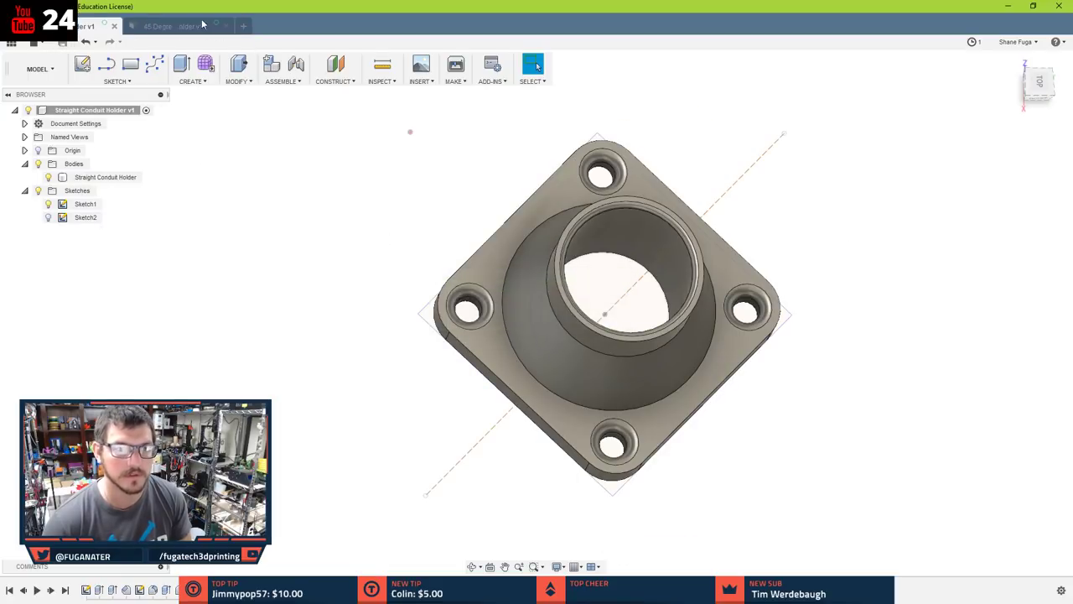
# - Return to the 45 Degree Conduit Holder design and output its body for 3D printing at Medium refinement
pyautogui.click(190, 28)
pyautogui.click(457, 67)
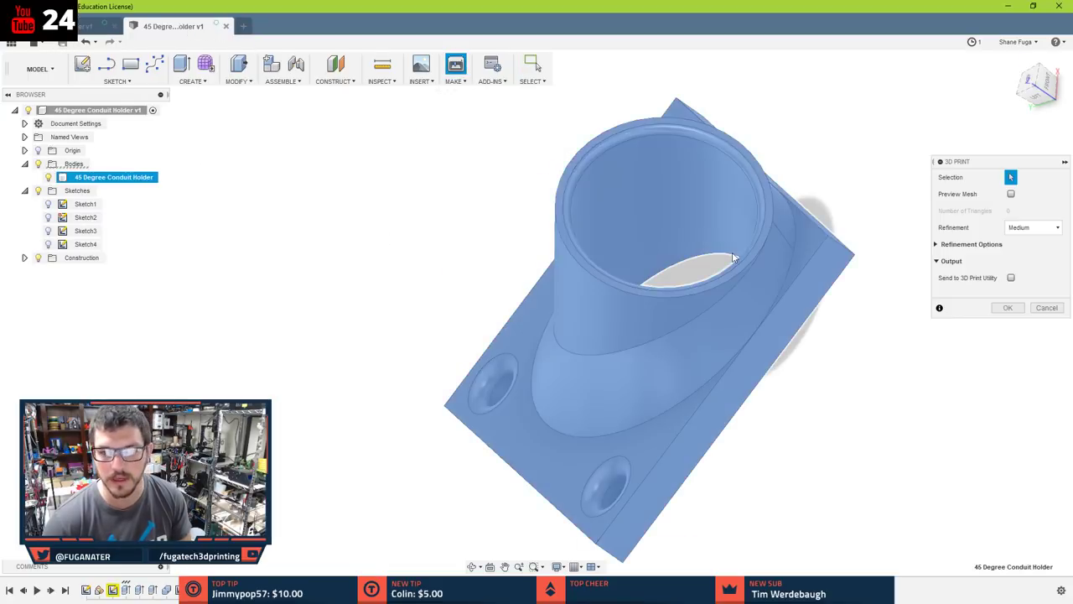
pyautogui.click(1009, 308)
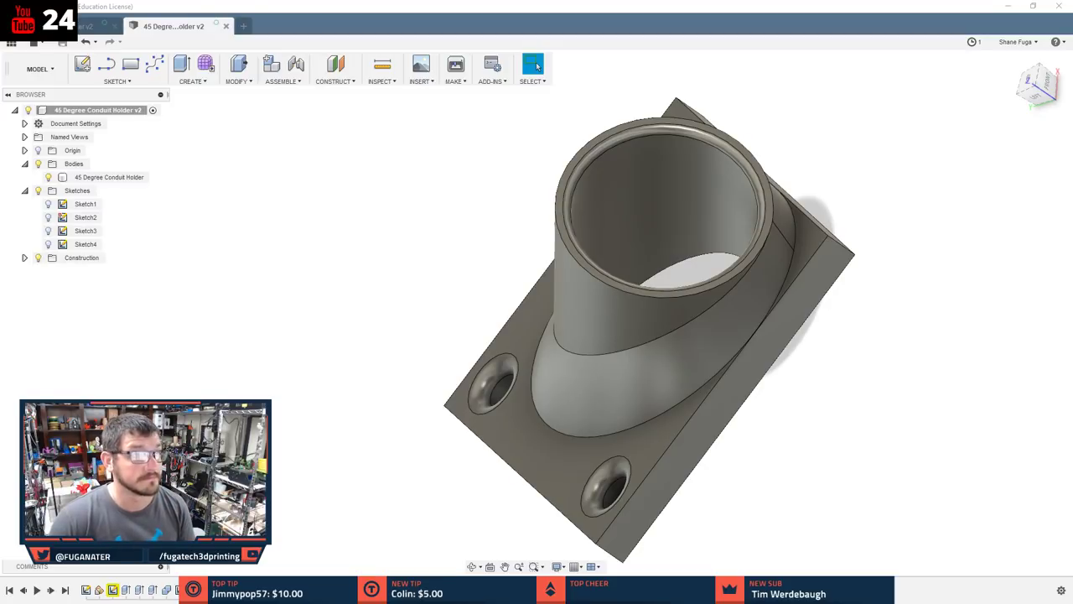
pyautogui.click(537, 66)
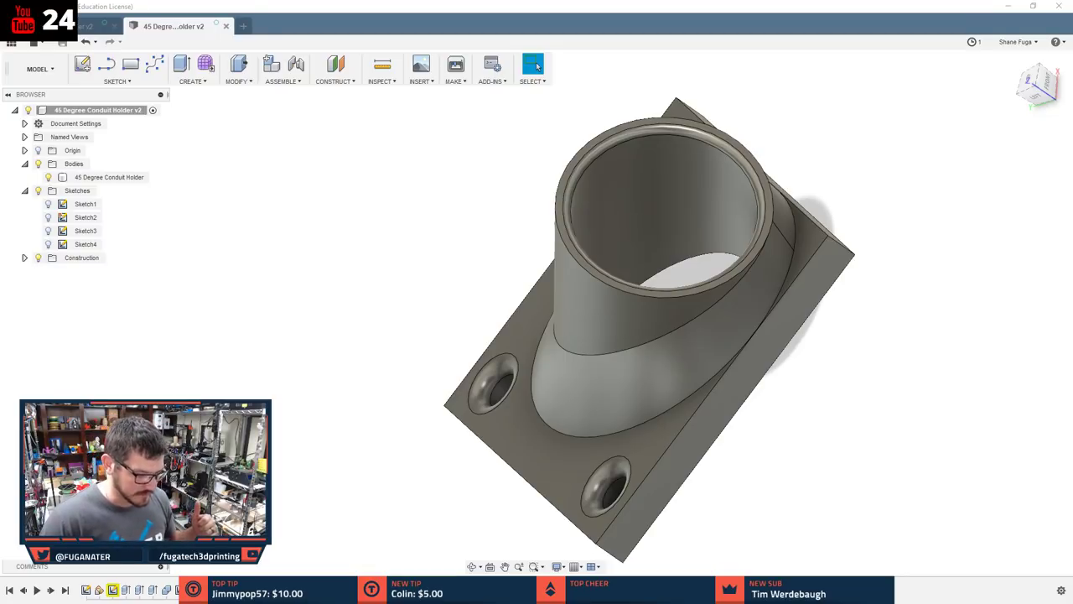
# - Examine the 45 degree conduit holder from several angles and from above, and compare it with the straight conduit holder
pyautogui.keyDown('shift'); pyautogui.moveTo(235, 382); pyautogui.dragTo(410, 318, button='middle'); pyautogui.keyUp('shift')
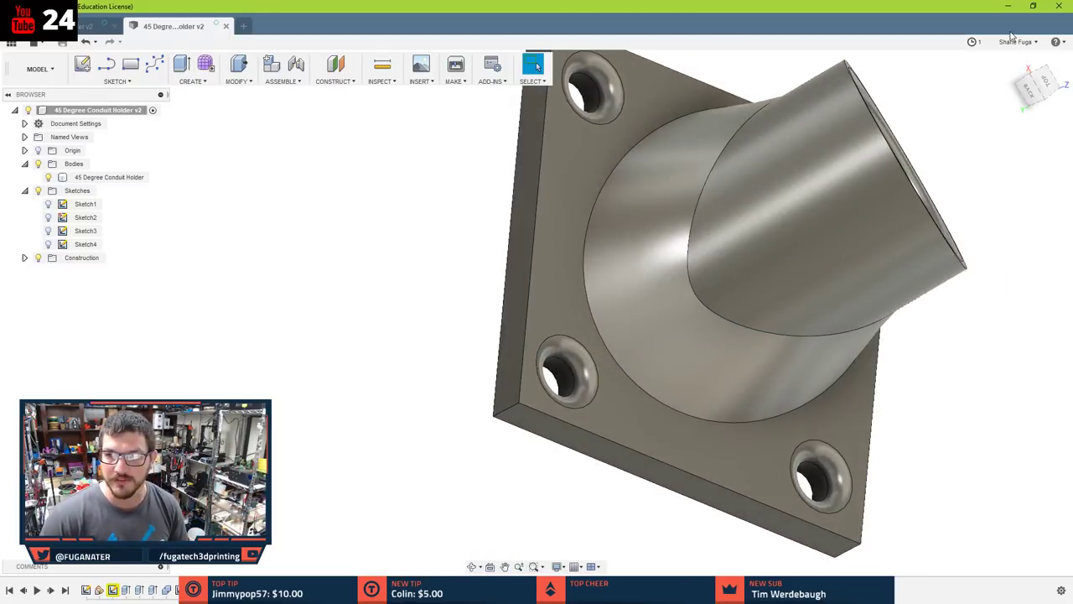
pyautogui.click(1038, 82)
pyautogui.click(785, 243)
pyautogui.moveTo(794, 291); pyautogui.dragTo(594, 273, button='middle')
pyautogui.click(829, 254)
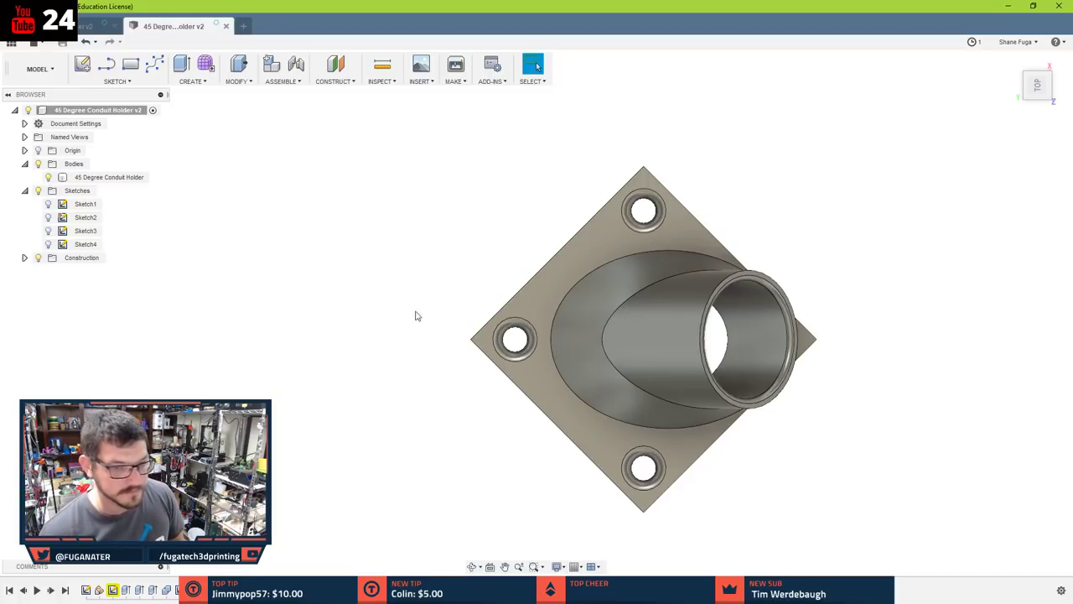
pyautogui.scroll(2, 830, 154)
pyautogui.scroll(-4, 796, 220)
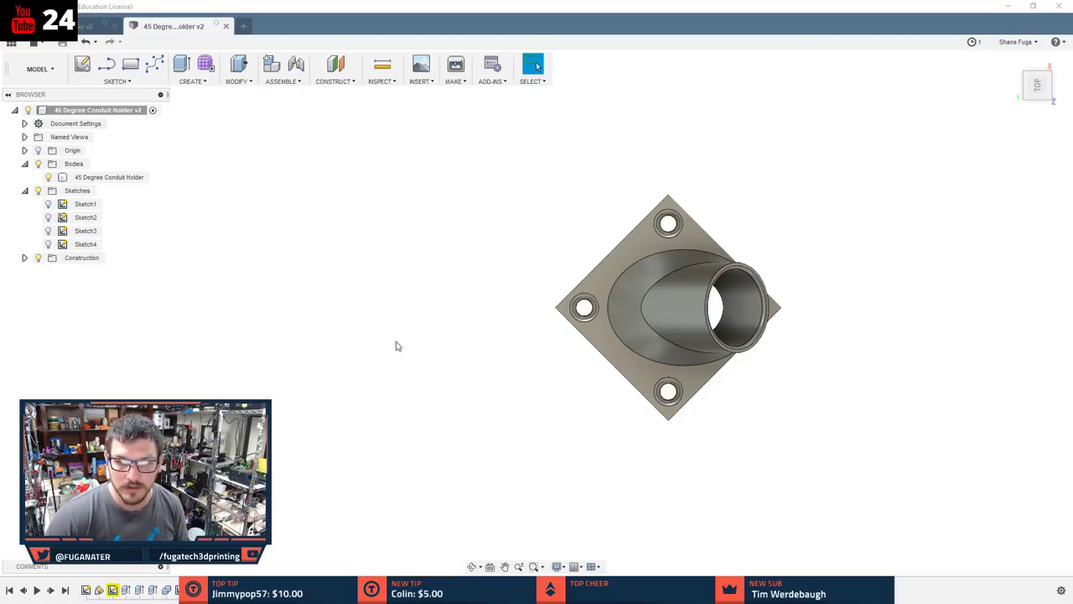
pyautogui.hotkey('ctrl', 'w')
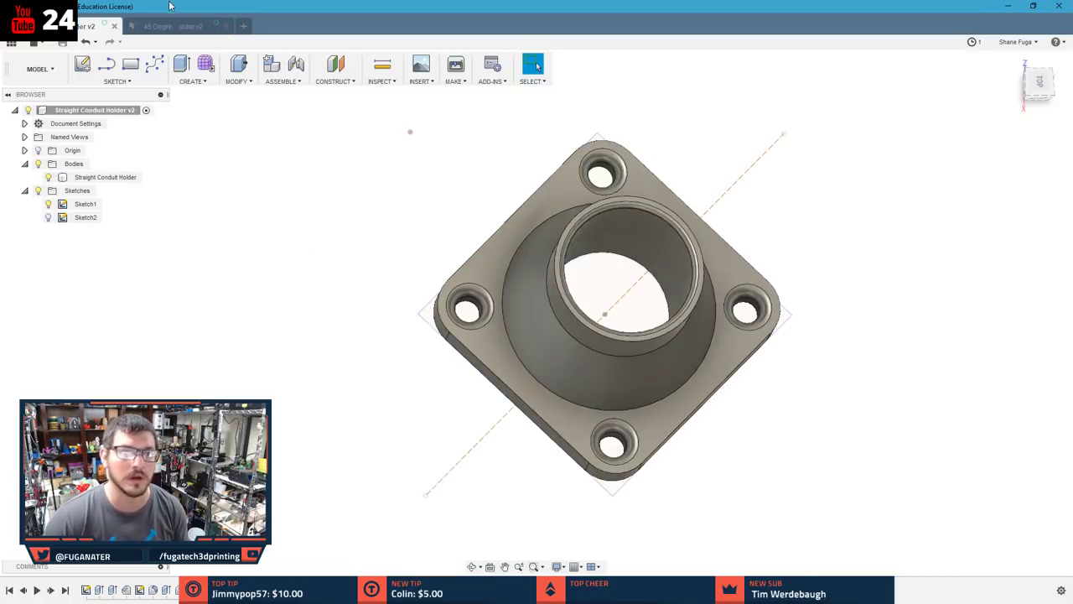
pyautogui.click(174, 27)
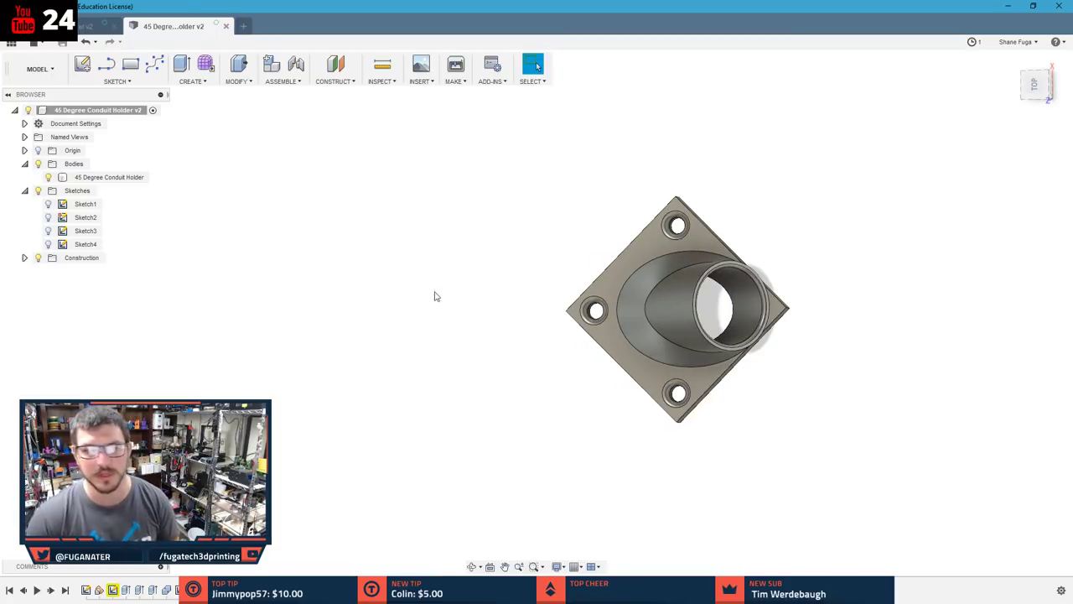
# - Fillet the four vertical corner edges of the 45 degree holder's square base plate with a 7 mm radius
pyautogui.keyDown('shift'); pyautogui.moveTo(449, 443); pyautogui.dragTo(450, 400, button='middle'); pyautogui.keyUp('shift')
pyautogui.press('f')
pyautogui.click(679, 426)
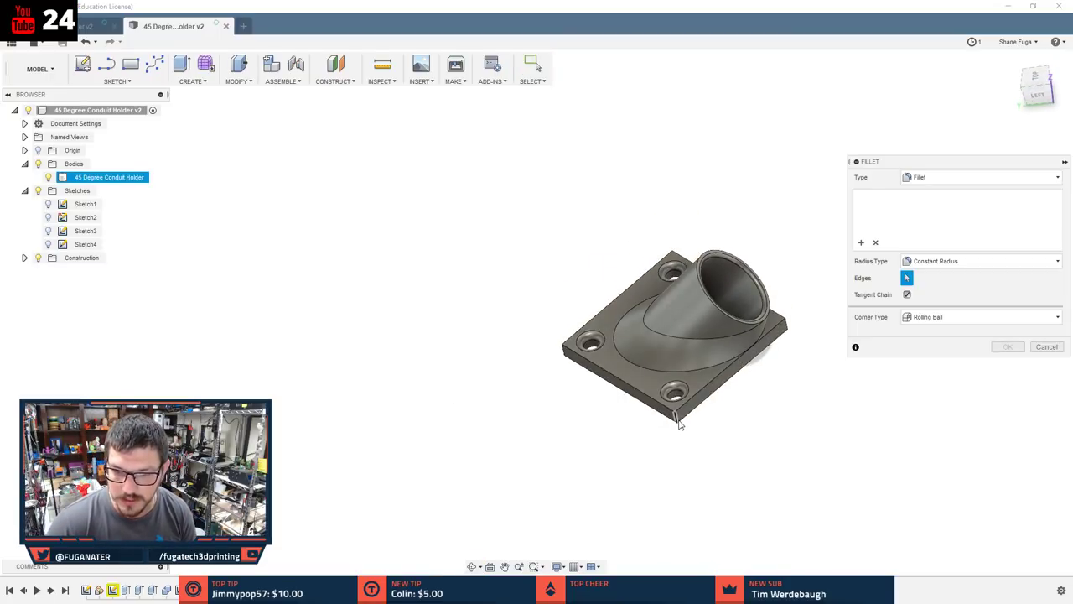
pyautogui.keyDown('shift'); pyautogui.moveTo(587, 395); pyautogui.dragTo(776, 325, button='middle'); pyautogui.keyUp('shift')
pyautogui.click(562, 350)
pyautogui.click(778, 308)
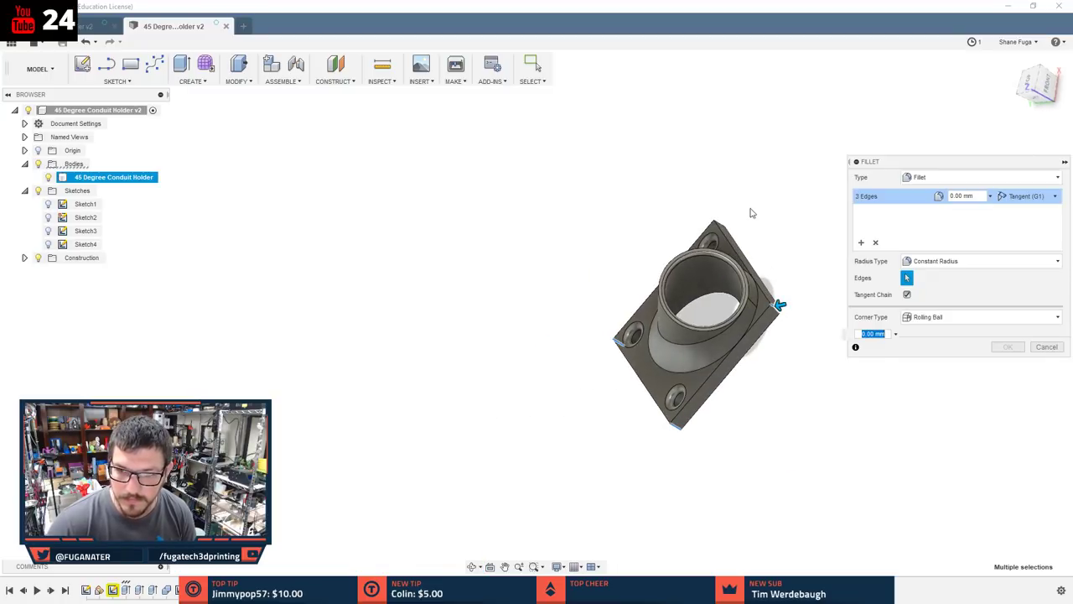
pyautogui.keyDown('shift'); pyautogui.moveTo(750, 210); pyautogui.dragTo(721, 205, button='middle'); pyautogui.keyUp('shift')
pyautogui.click(720, 204)
pyautogui.keyDown('shift'); pyautogui.moveTo(739, 245); pyautogui.dragTo(693, 424, button='middle'); pyautogui.keyUp('shift')
pyautogui.scroll(5, 807, 440)
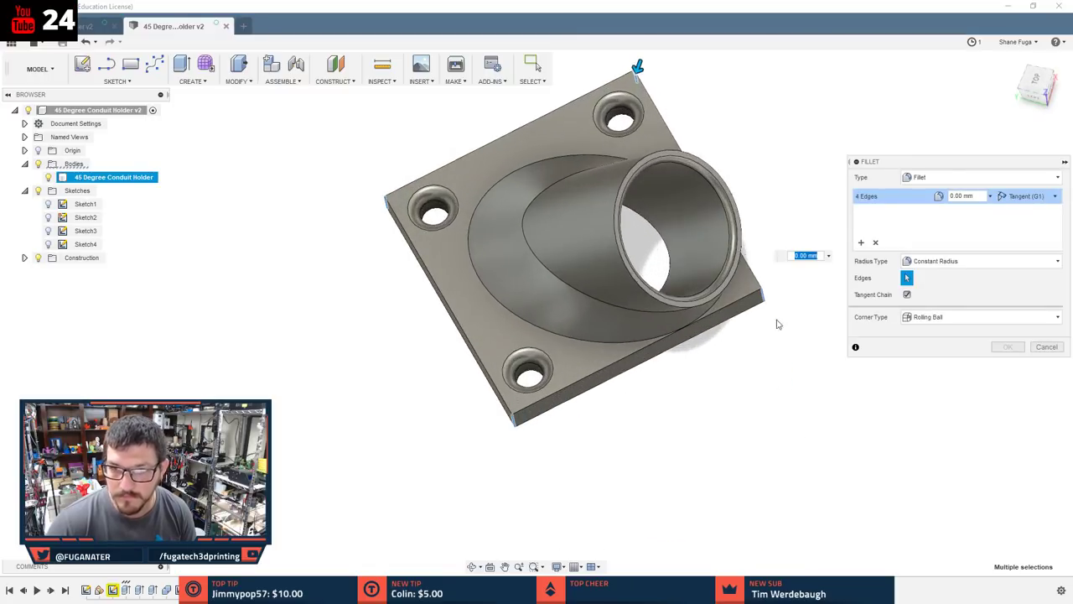
pyautogui.moveTo(639, 63); pyautogui.dragTo(634, 77)
pyautogui.write('7')
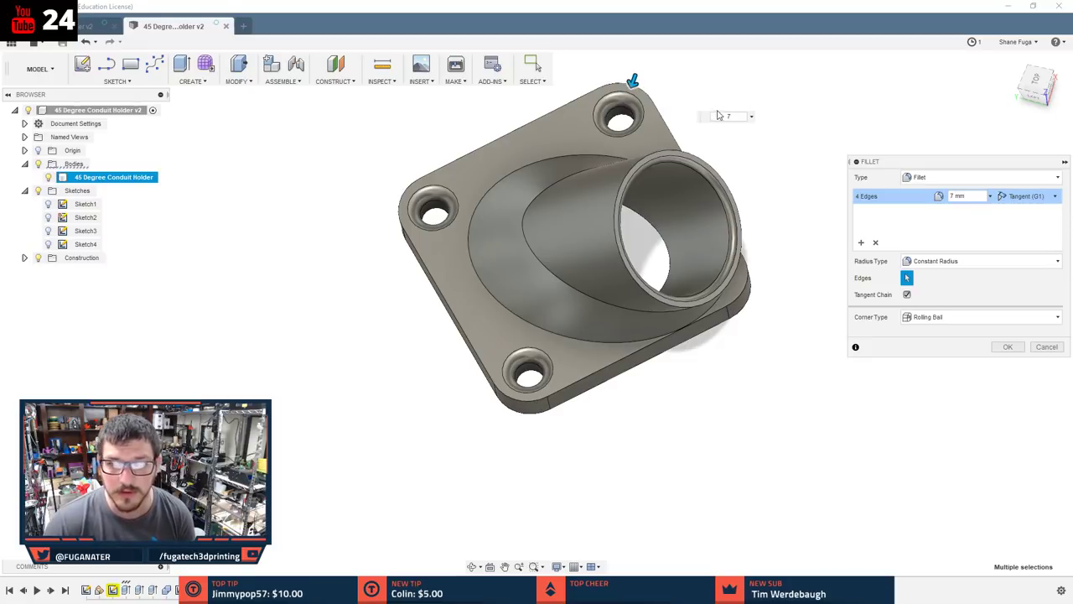
pyautogui.press('Return')
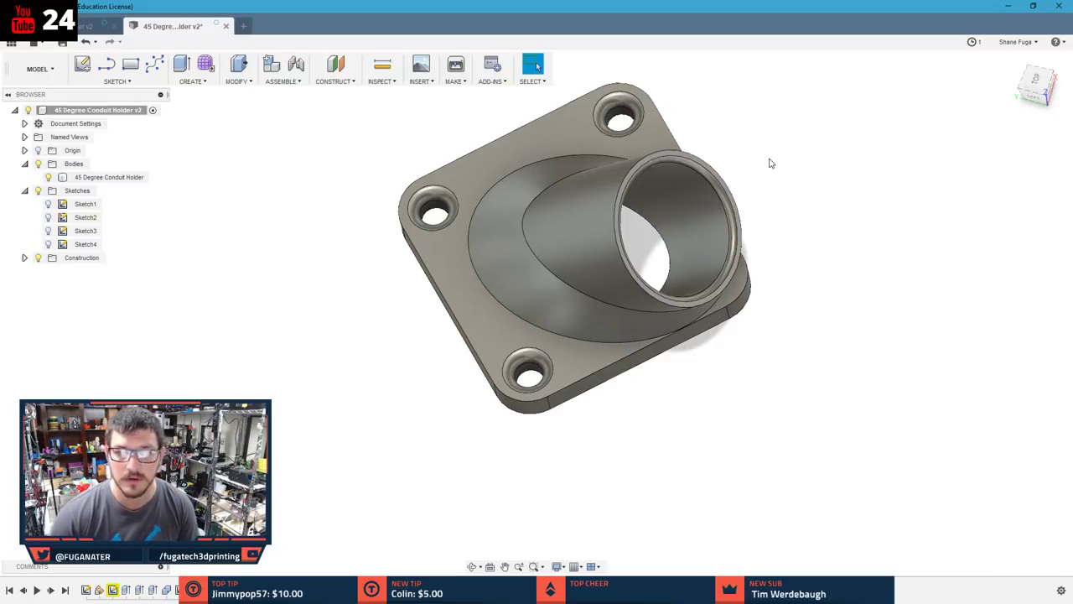
# - Fillet the upper perimeter edge of the 45 degree holder's base plate with a 1.5 mm radius
pyautogui.keyDown('shift'); pyautogui.moveTo(771, 170); pyautogui.dragTo(469, 285, button='middle'); pyautogui.keyUp('shift')
pyautogui.press('f')
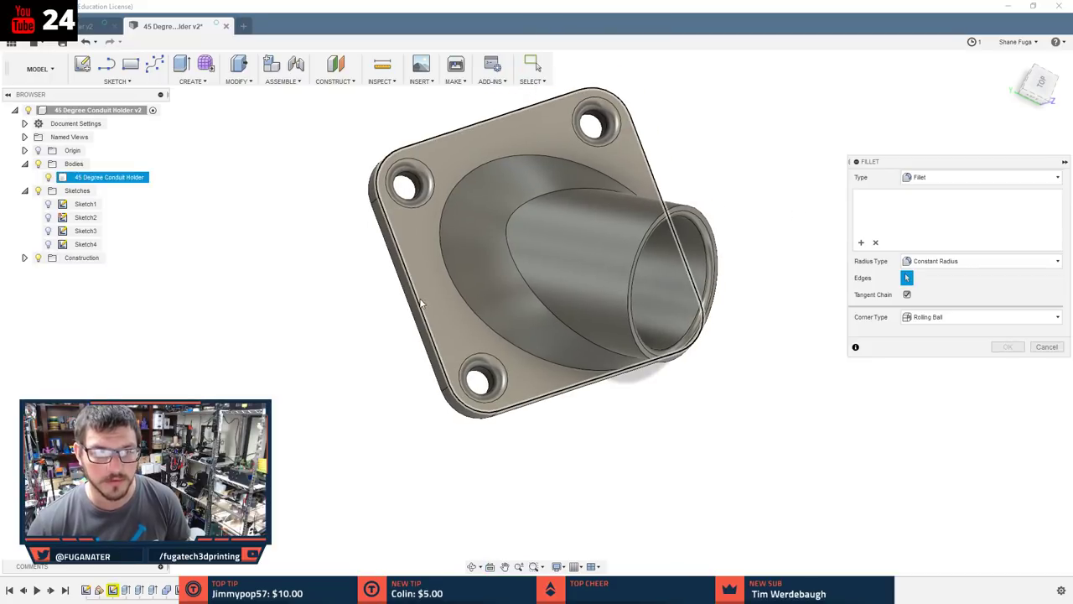
pyautogui.click(415, 300)
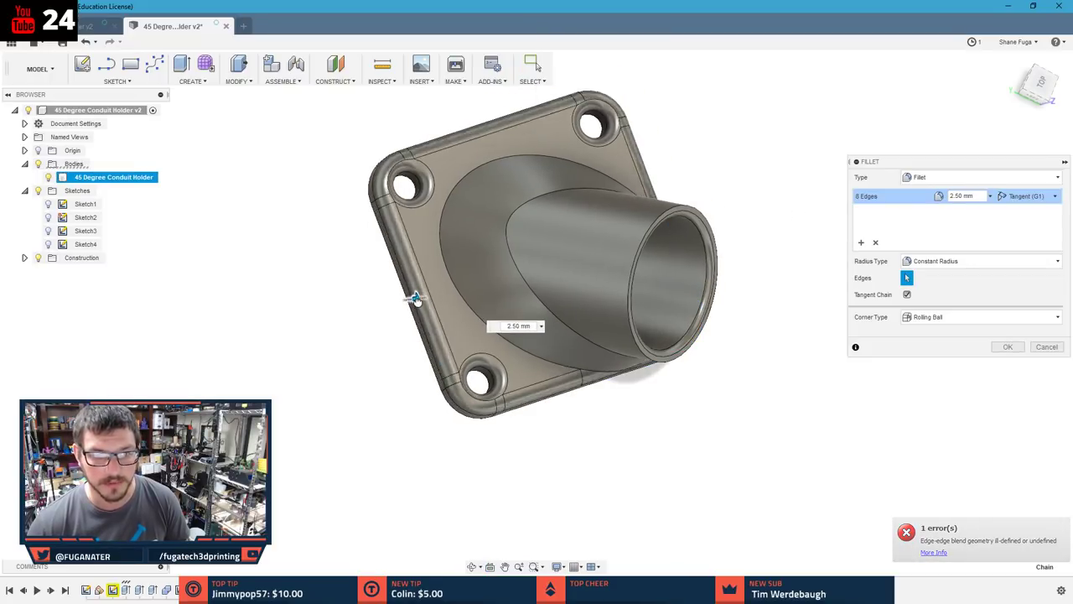
pyautogui.keyDown('shift'); pyautogui.moveTo(349, 319); pyautogui.dragTo(352, 294, button='middle'); pyautogui.keyUp('shift')
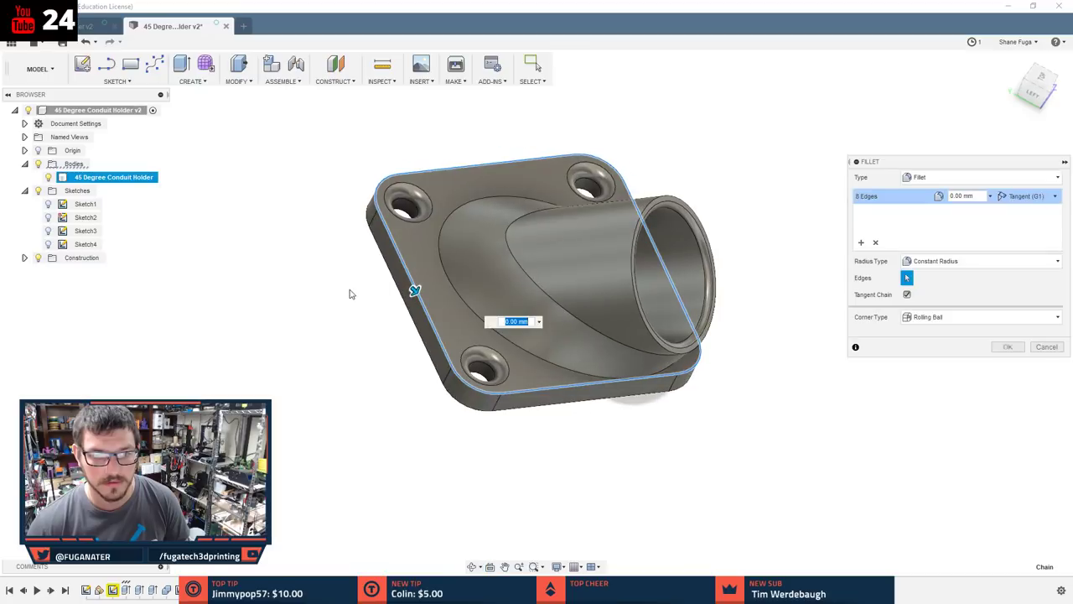
pyautogui.scroll(5, 374, 280)
pyautogui.write('1.5')
pyautogui.press('Return')
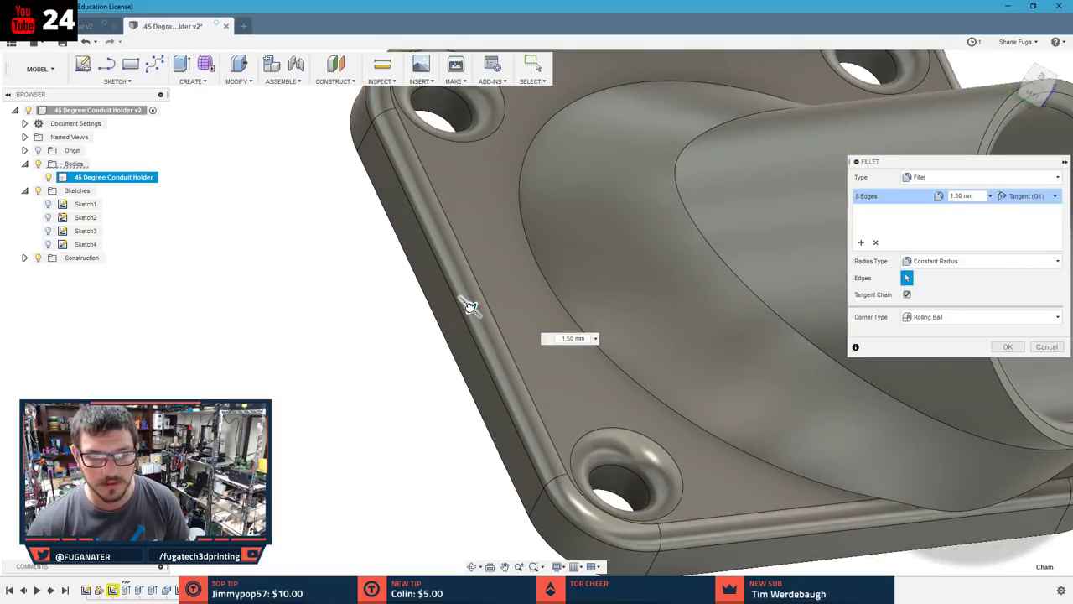
pyautogui.keyDown('shift'); pyautogui.moveTo(471, 307); pyautogui.dragTo(473, 367, button='middle'); pyautogui.keyUp('shift')
pyautogui.press('Return')
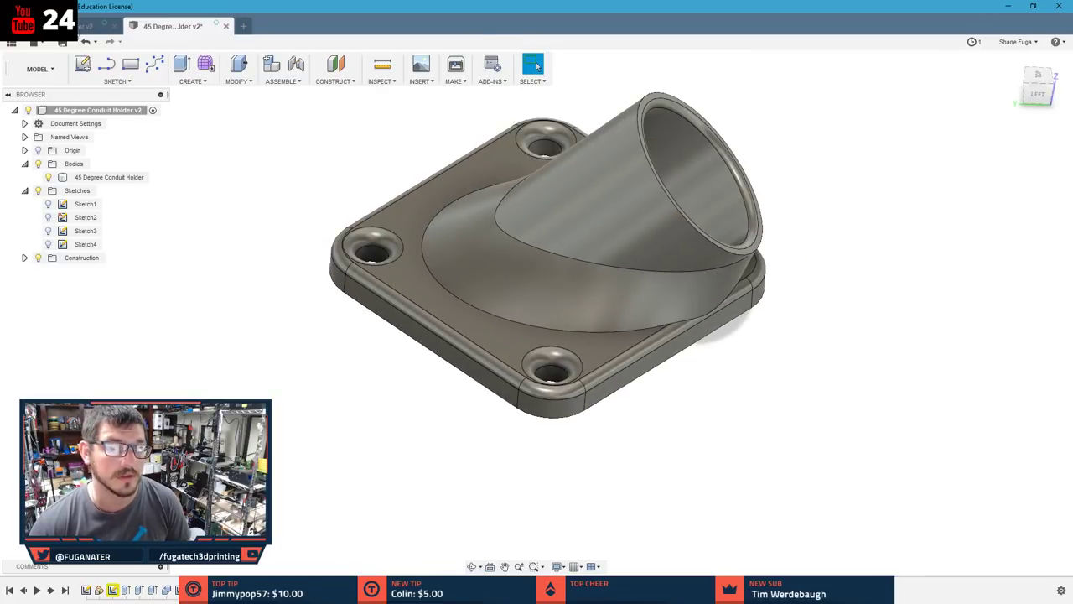
# - Return to the Straight Conduit Holder design and fillet the upper perimeter edge of its base plate
pyautogui.click(102, 27)
pyautogui.keyDown('shift'); pyautogui.moveTo(431, 412); pyautogui.dragTo(491, 394, button='middle'); pyautogui.keyUp('shift')
pyautogui.press('f')
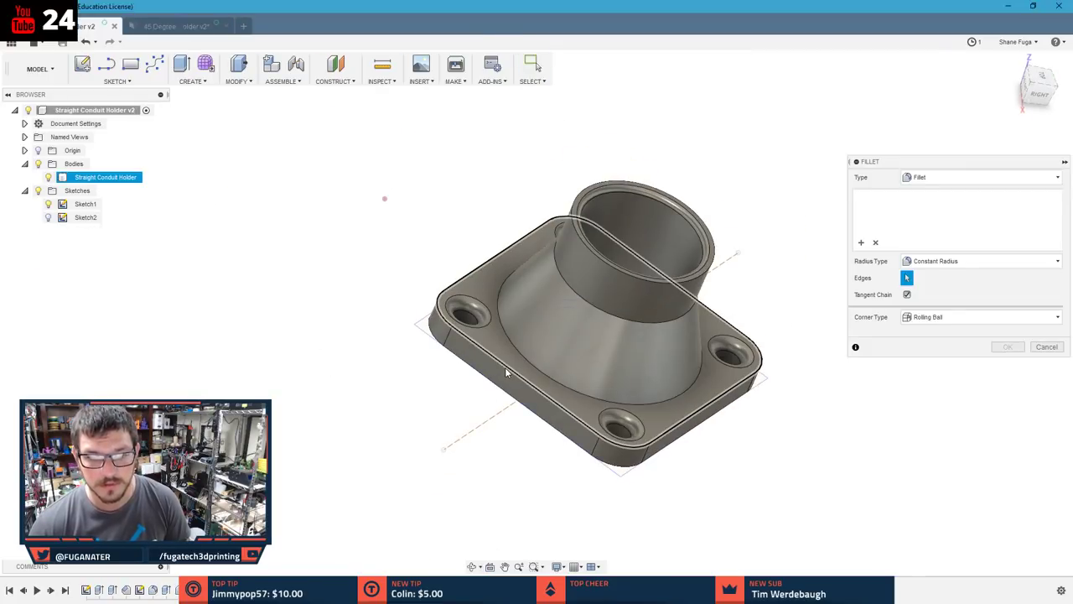
pyautogui.click(504, 366)
pyautogui.write('10')
pyautogui.press('Return')
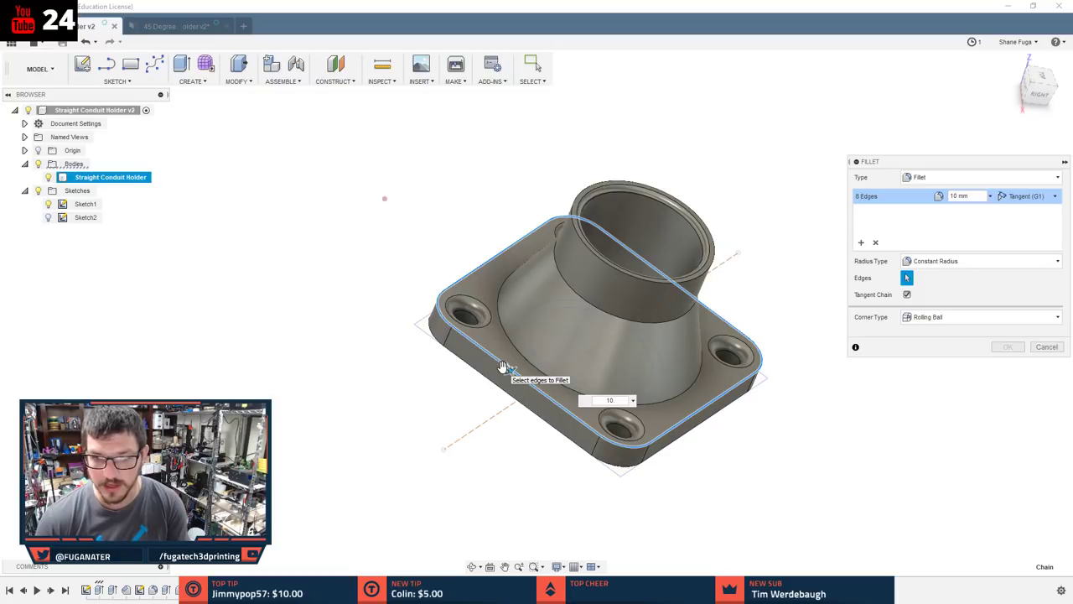
pyautogui.press('Escape')
pyautogui.keyDown('shift'); pyautogui.moveTo(742, 470); pyautogui.dragTo(715, 477, button='middle'); pyautogui.keyUp('shift')
# - Save new versions of the Straight Conduit Holder and the 45 Degree Conduit Holder with the User Saved description
pyautogui.hotkey('ctrl', 's')
pyautogui.click(535, 315)
pyautogui.click(168, 26)
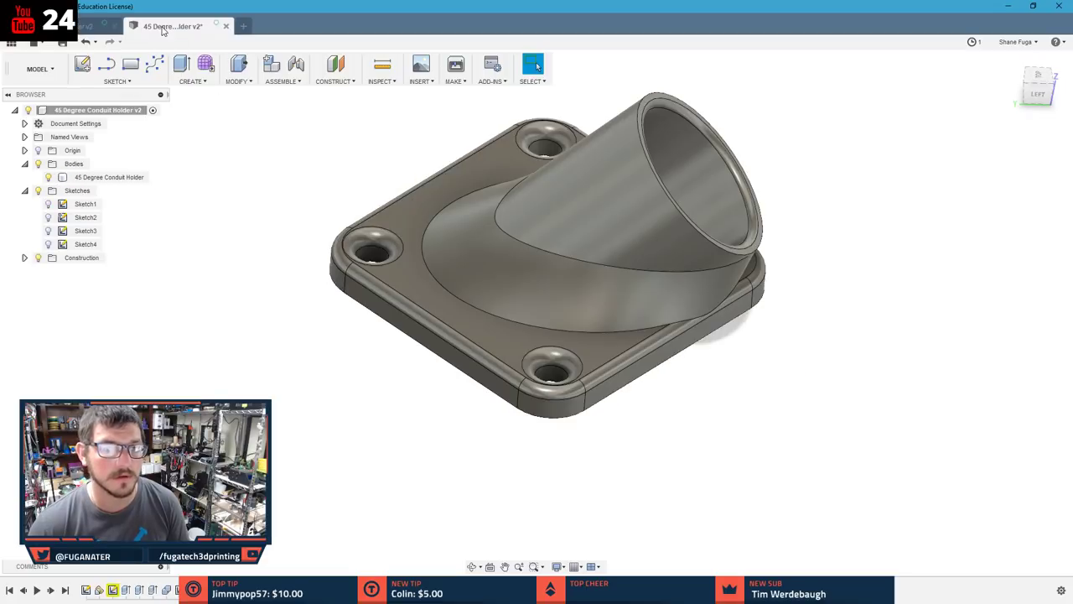
pyautogui.click(34, 41)
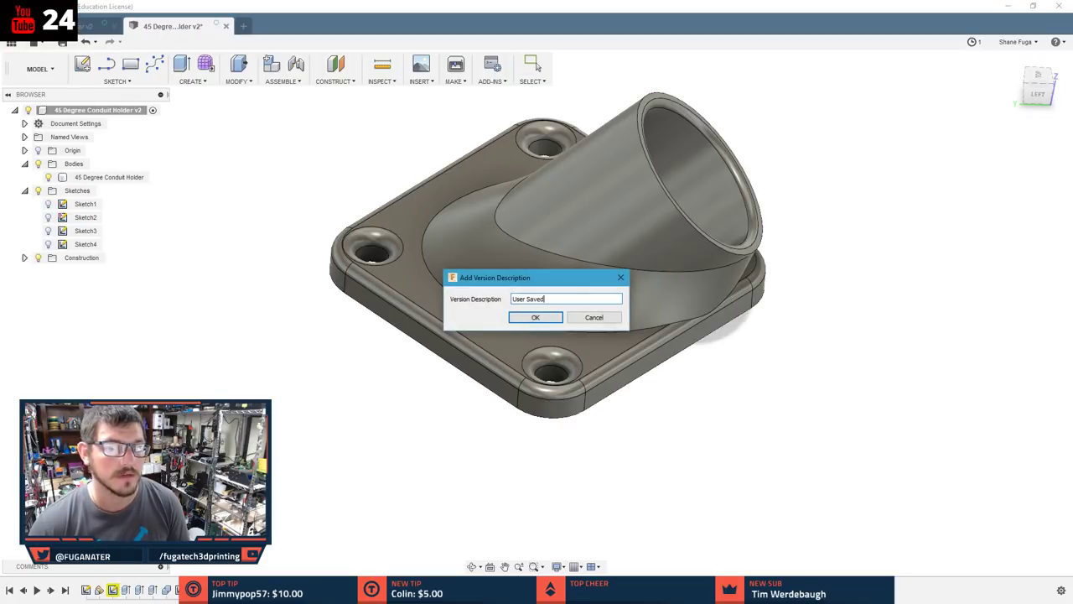
pyautogui.click(536, 316)
# - Examine the filleted straight conduit holder from above and at an angle, and return to the 45 Degree Conduit Holder design
pyautogui.hotkey('ctrl', 'Tab')
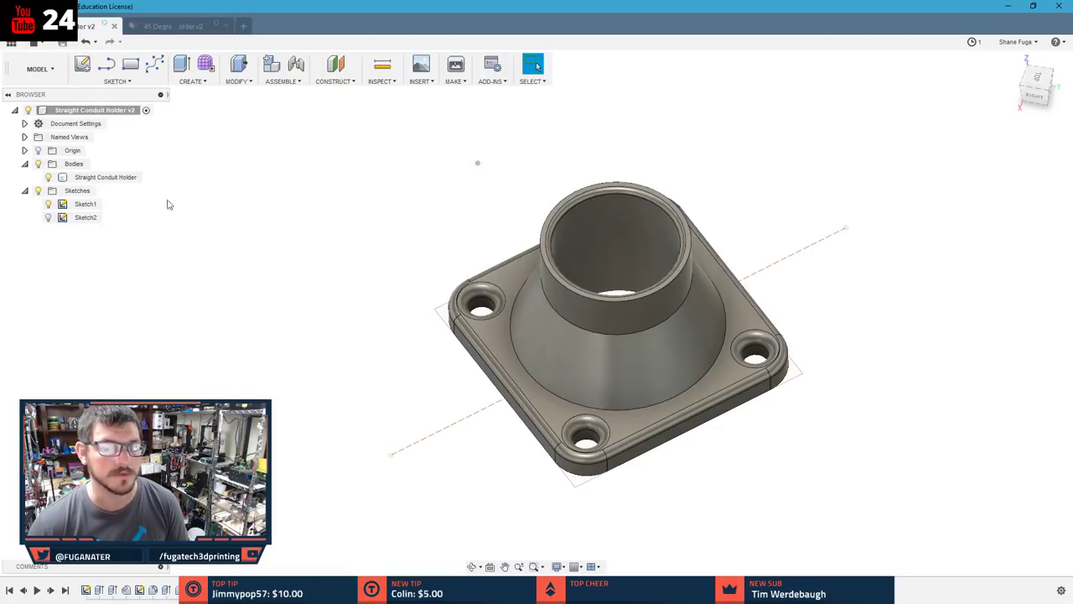
pyautogui.keyDown('shift'); pyautogui.moveTo(352, 330); pyautogui.dragTo(570, 335, button='middle'); pyautogui.keyUp('shift')
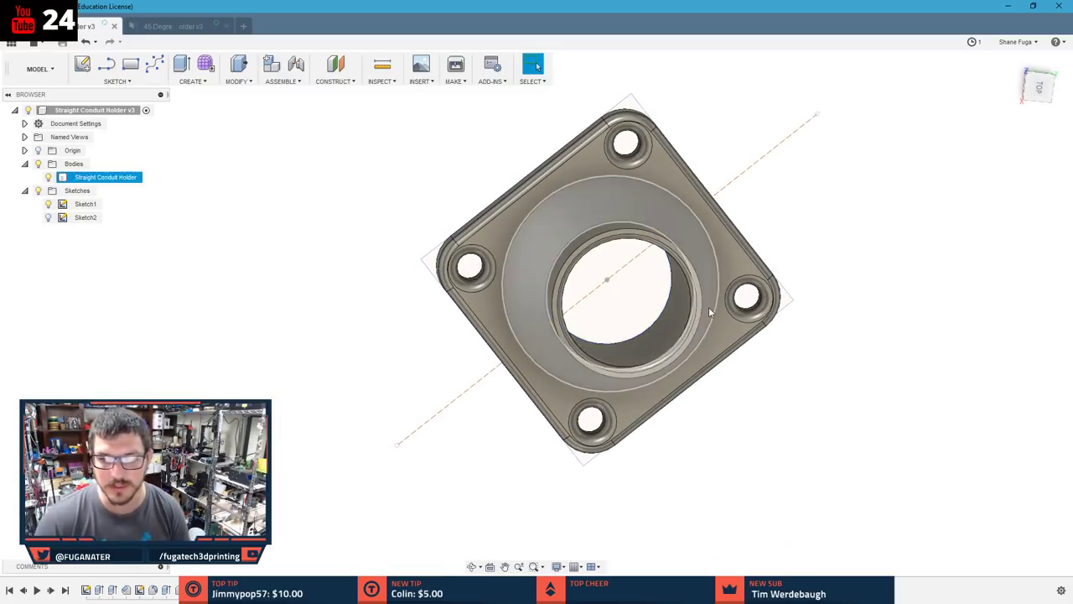
pyautogui.keyDown('shift'); pyautogui.moveTo(832, 369); pyautogui.dragTo(833, 347, button='middle'); pyautogui.keyUp('shift')
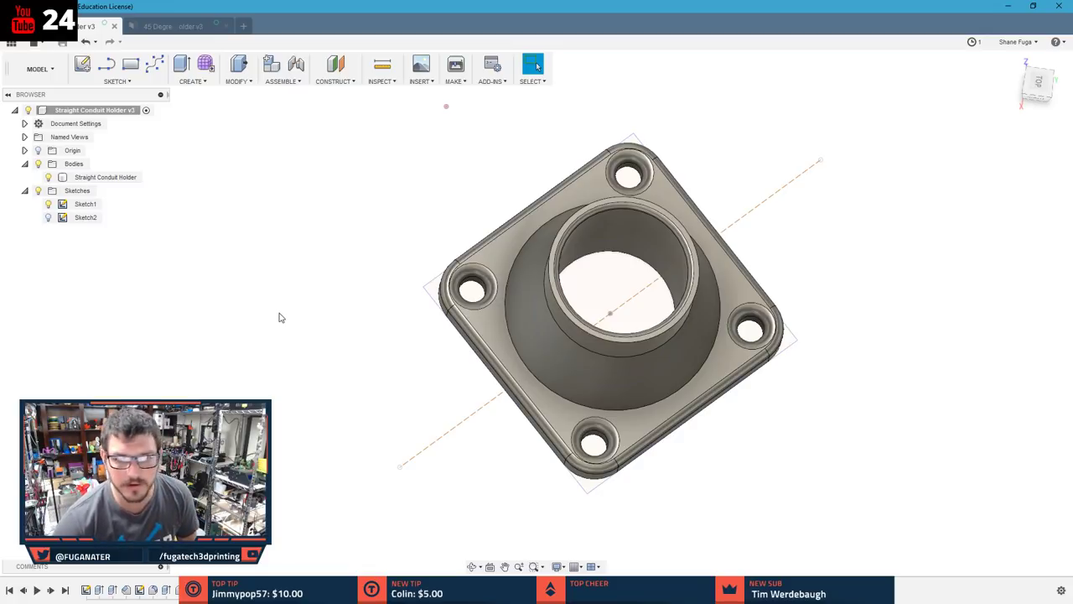
pyautogui.click(165, 24)
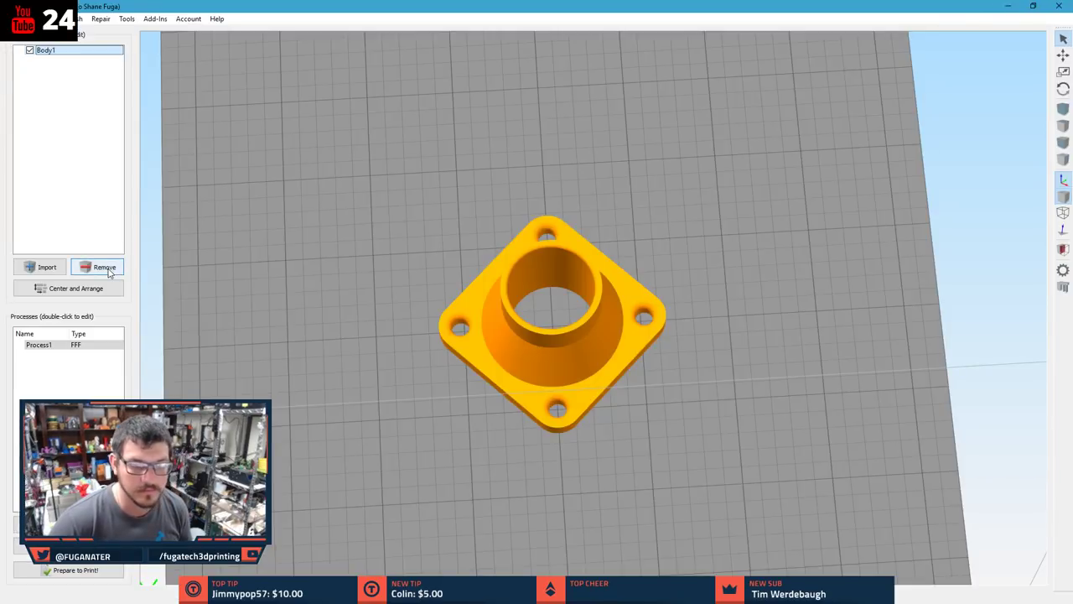
# - Remove the old Body1 model from the Simplify3D build plate
pyautogui.click(108, 273)
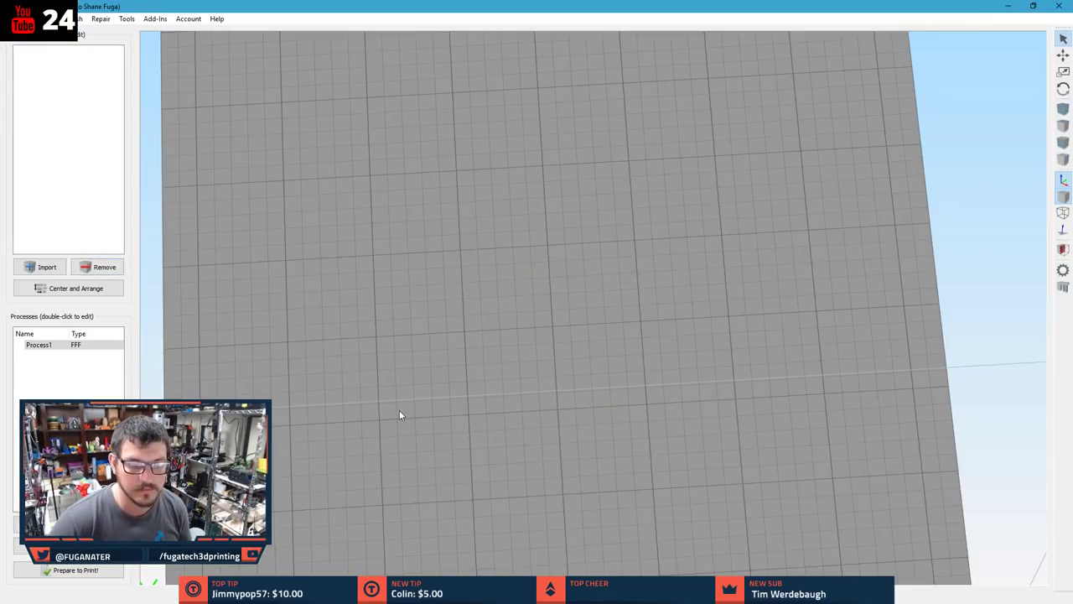
pyautogui.scroll(-5, 400, 414)
pyautogui.moveTo(402, 419); pyautogui.dragTo(415, 457)
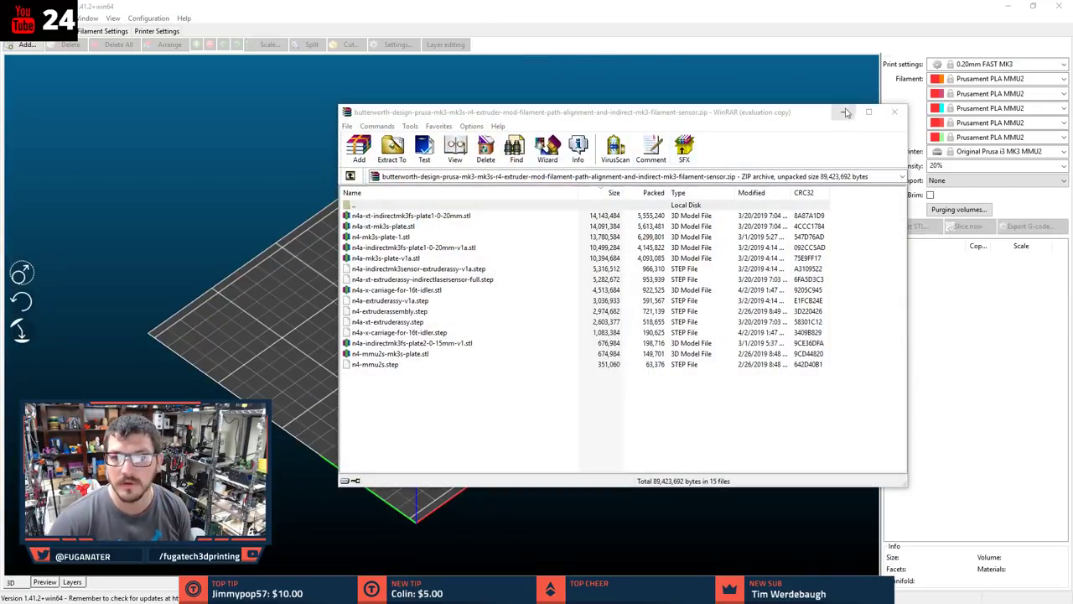
# - Minimize the WinRAR archive in front of Slic3r and select the 0.20mm FAST MK3 print preset
pyautogui.click(845, 112)
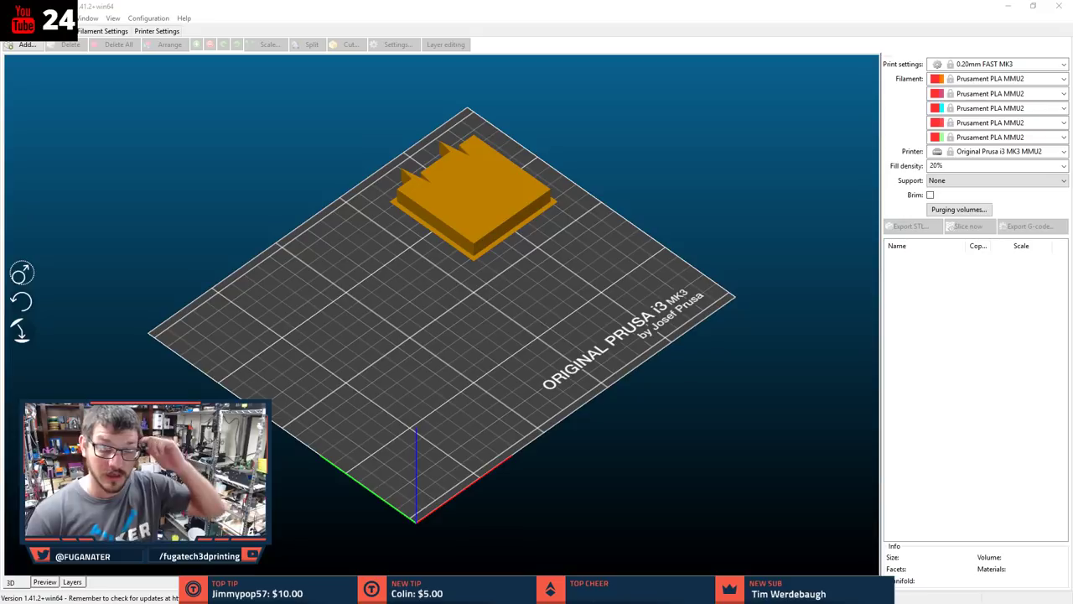
pyautogui.click(140, 192)
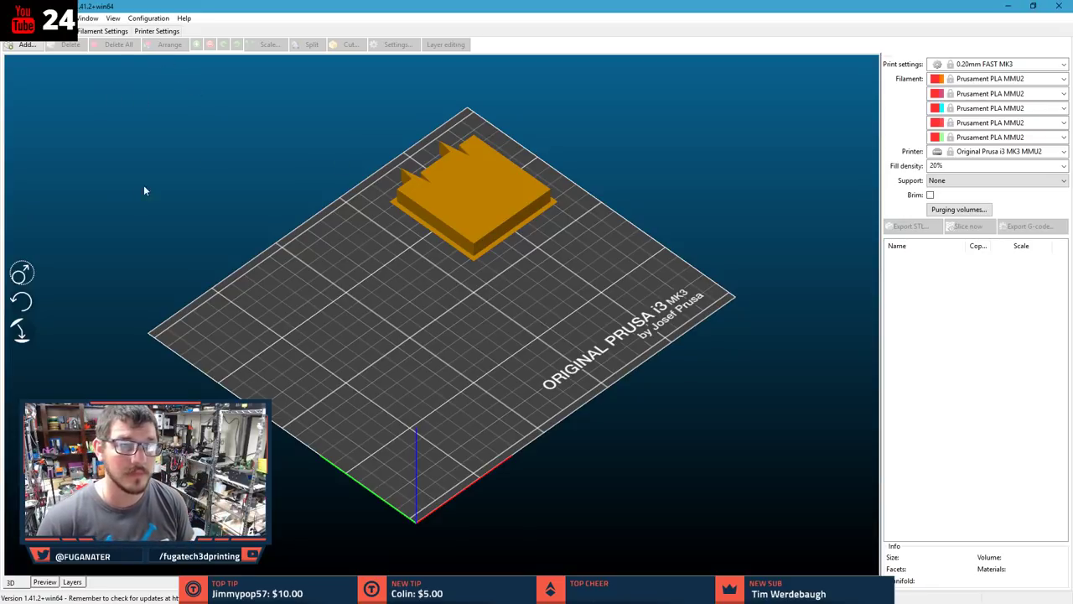
pyautogui.click(1049, 64)
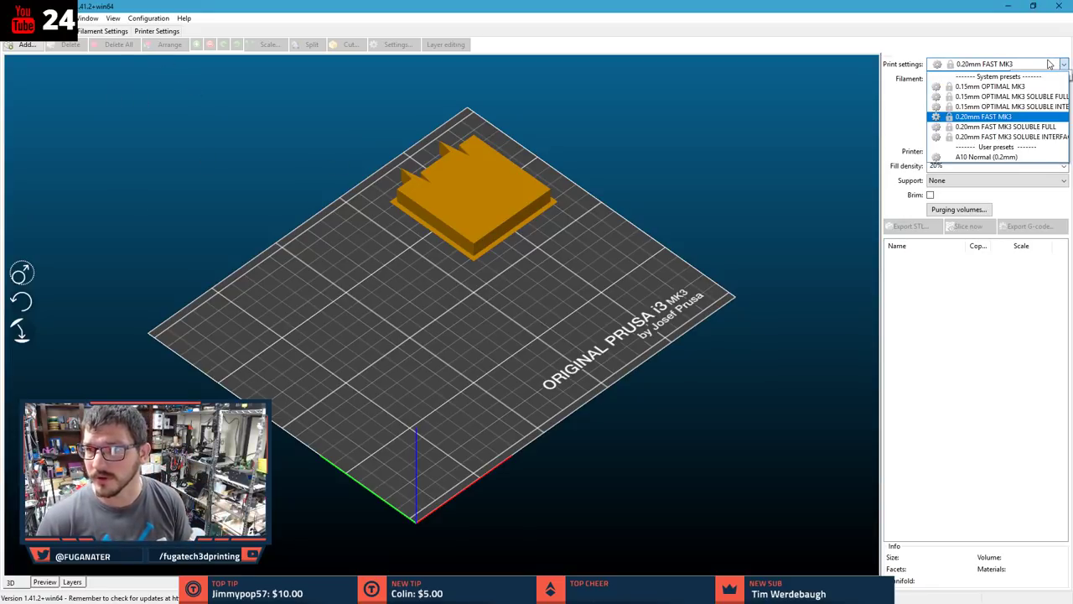
pyautogui.click(1021, 119)
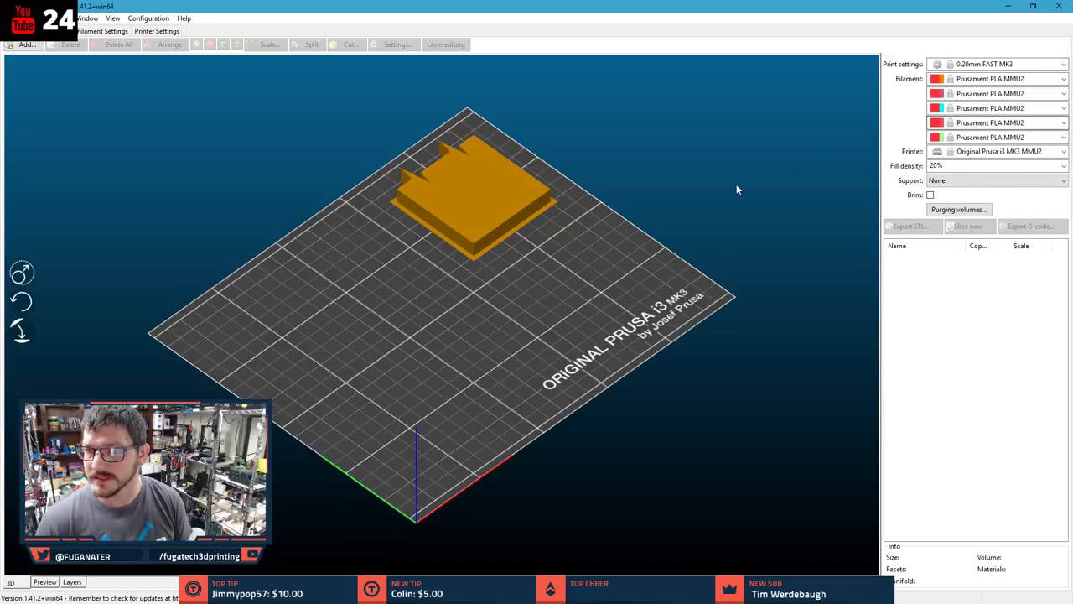
# - Try the Original Prusa i3 MK3 MMU2 Single printer preset and restore the Original Prusa i3 MK3 MMU2 preset
pyautogui.click(1028, 152)
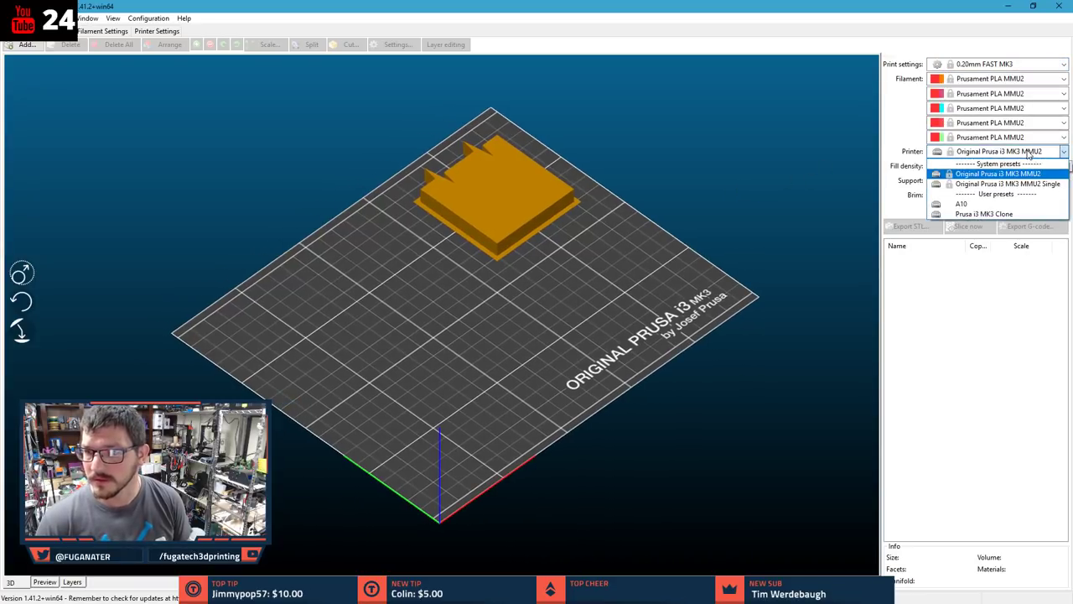
pyautogui.click(1006, 184)
pyautogui.moveTo(740, 208); pyautogui.dragTo(667, 217)
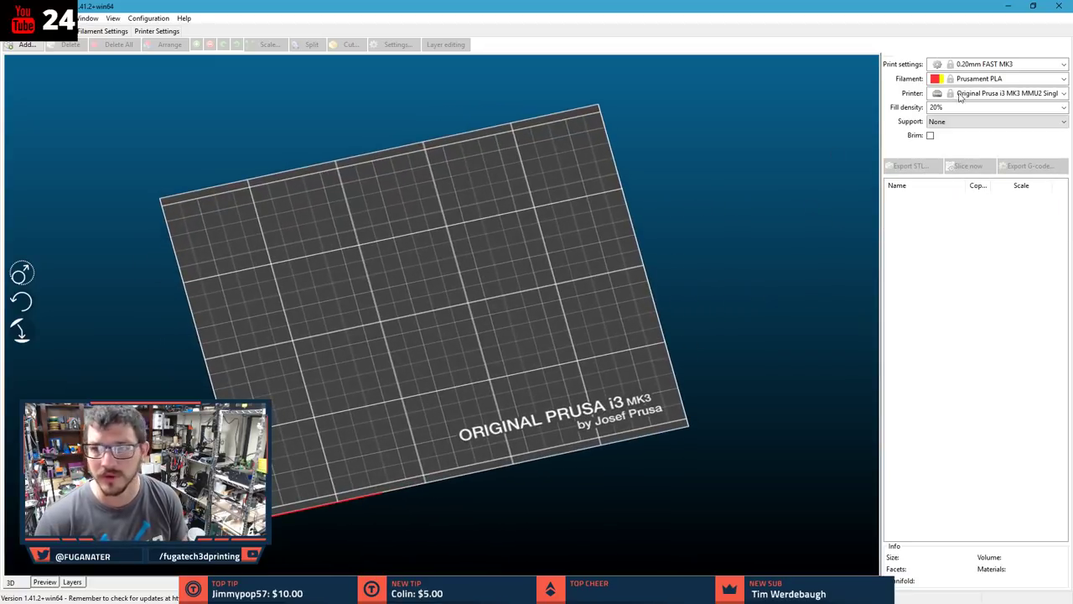
pyautogui.click(997, 78)
pyautogui.click(1003, 94)
pyautogui.click(1003, 94)
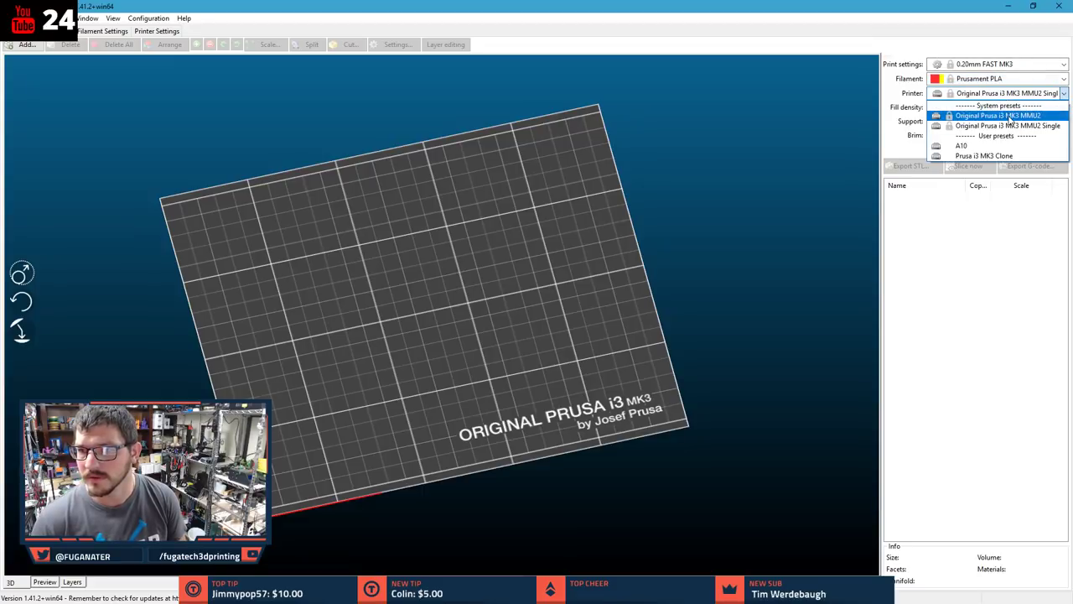
pyautogui.click(1011, 119)
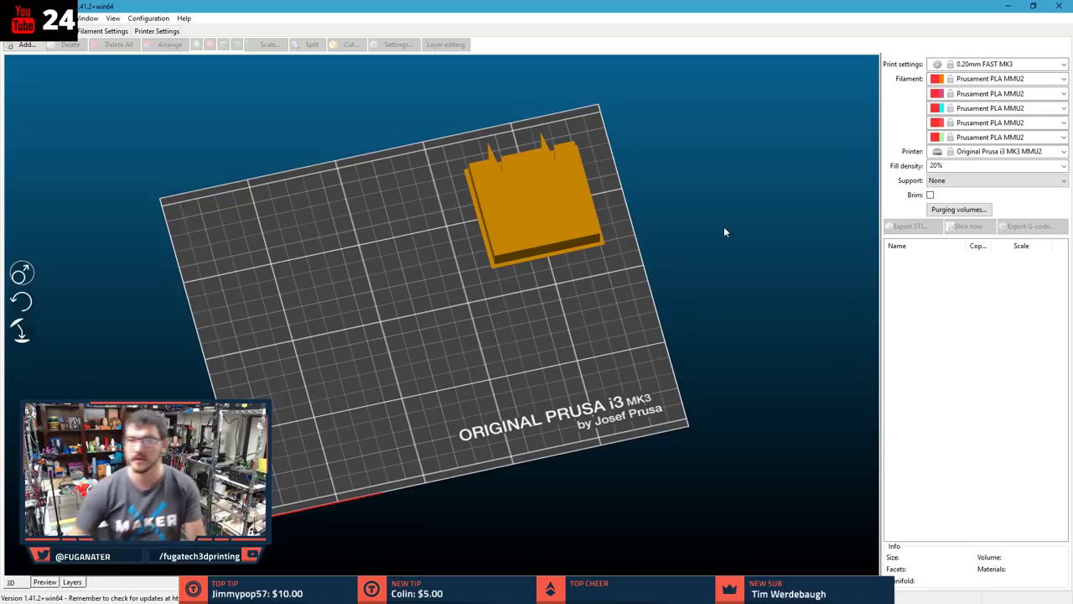
# - Assign the Generic PET MMU2 preset to the fifth filament
pyautogui.click(1063, 137)
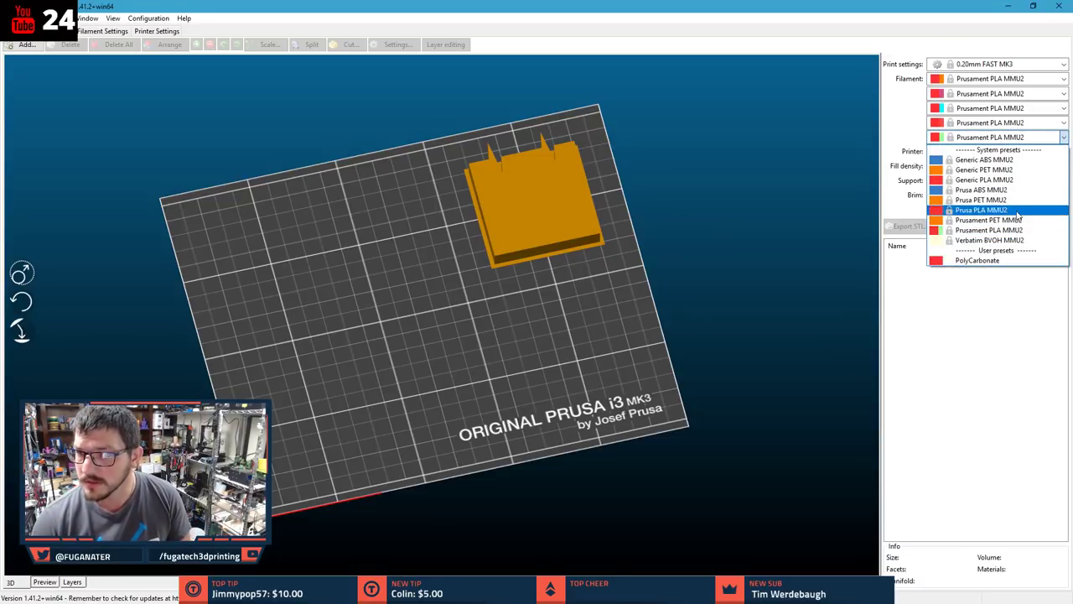
pyautogui.click(1018, 170)
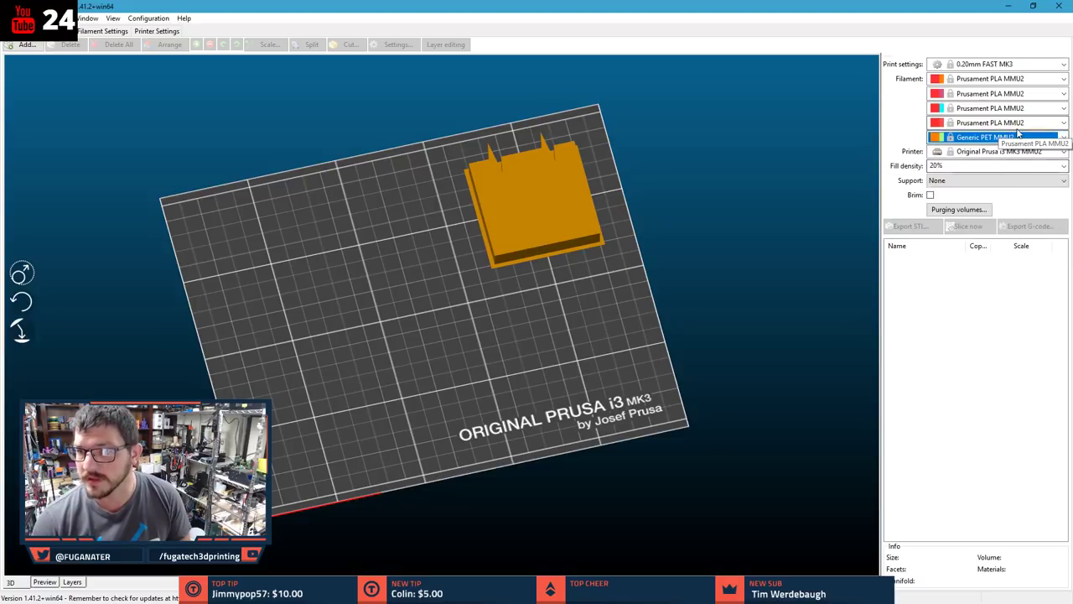
pyautogui.click(498, 182)
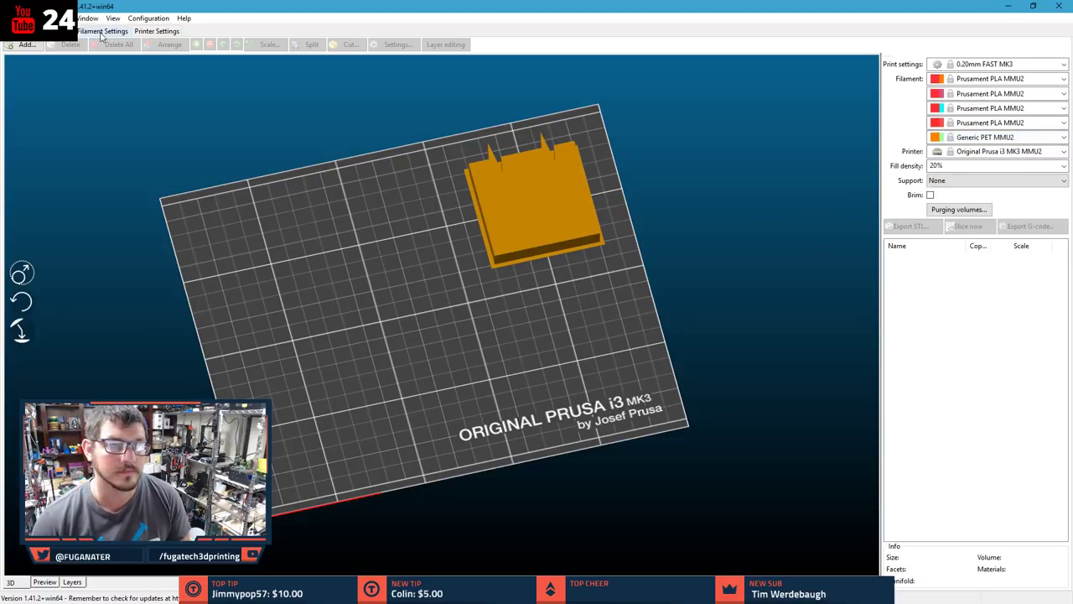
# - Examine the print profile and the MMU2 printer's general, custom G-code, machine limit and single extruder multimaterial settings
pyautogui.click(46, 31)
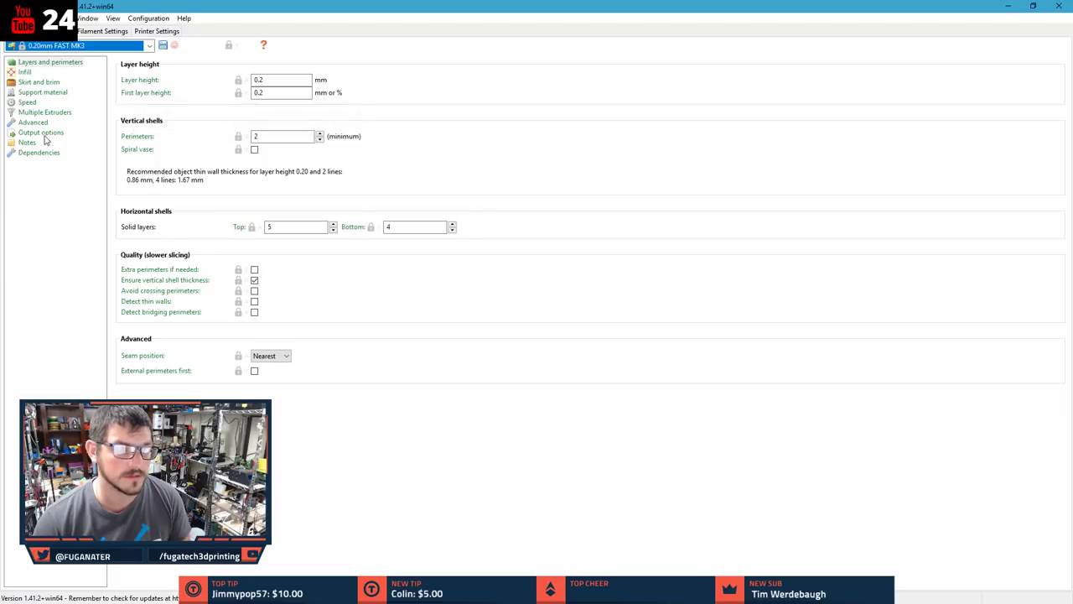
pyautogui.click(88, 32)
pyautogui.click(138, 32)
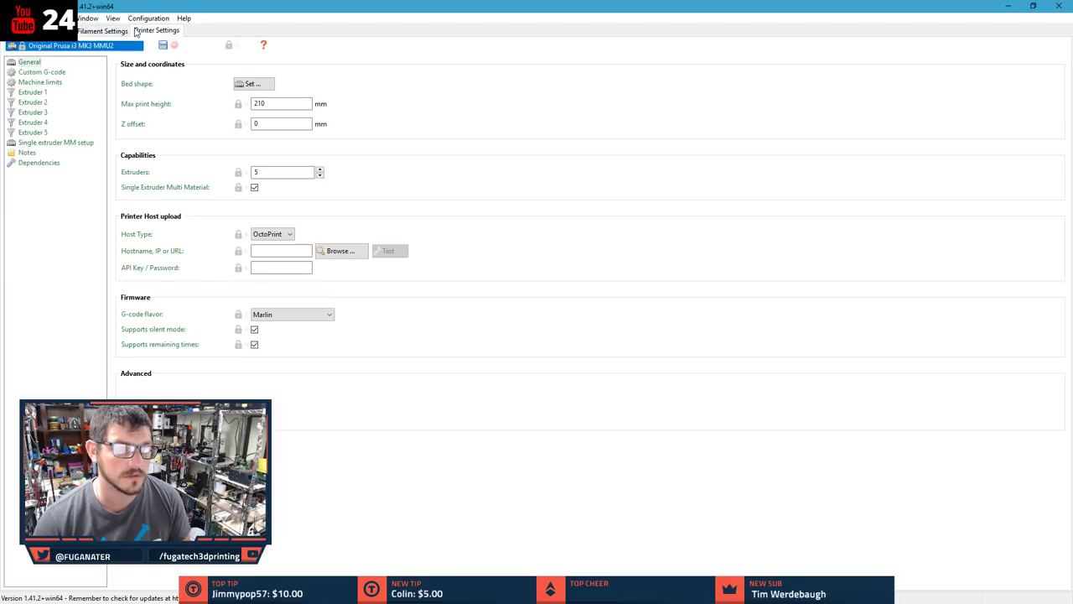
pyautogui.click(58, 146)
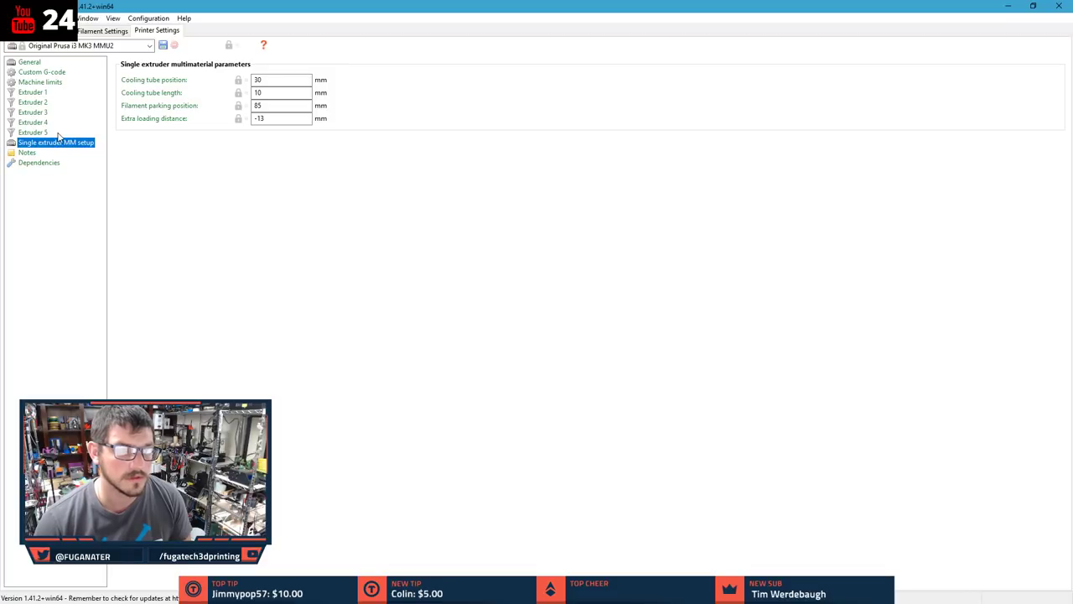
pyautogui.click(59, 83)
pyautogui.click(43, 72)
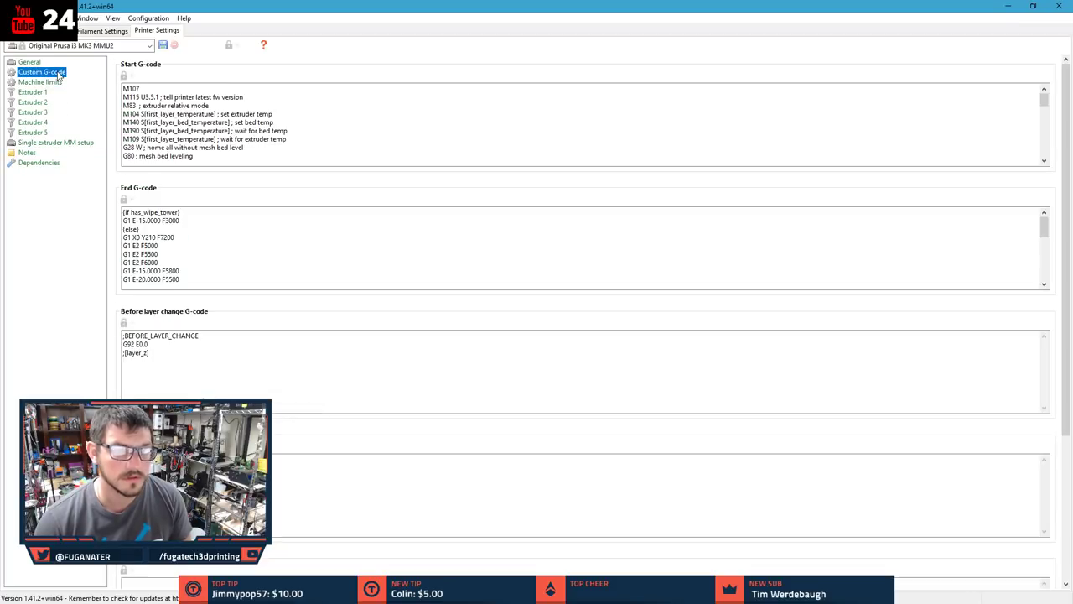
pyautogui.click(41, 62)
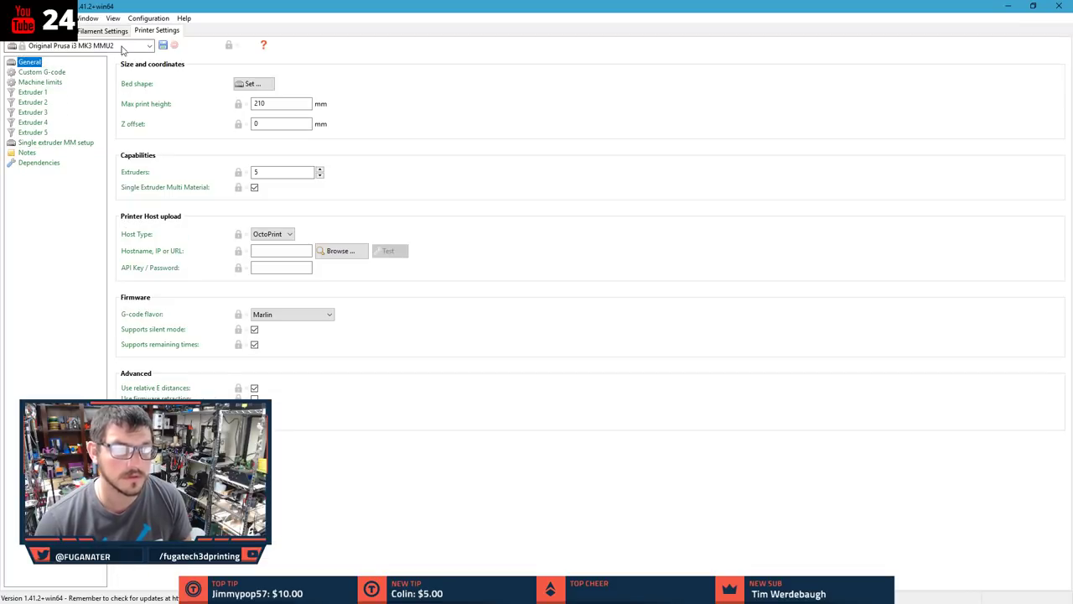
# - Review the layer and perimeter settings and the Prusament PLA MMU2 filament's temperature, cooling, advanced and custom G-code settings
pyautogui.click(43, 31)
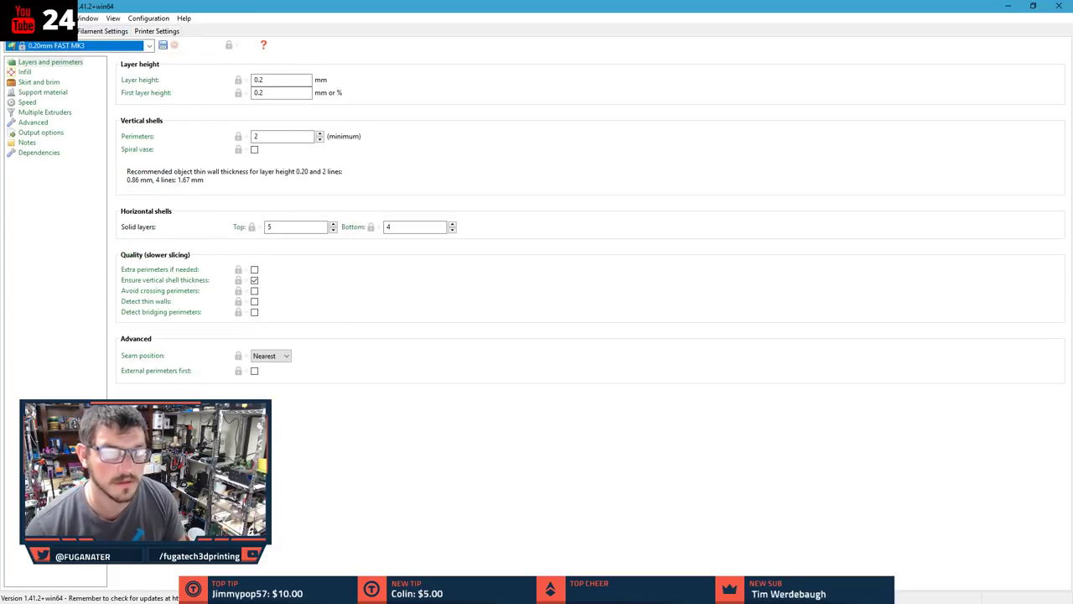
pyautogui.click(94, 31)
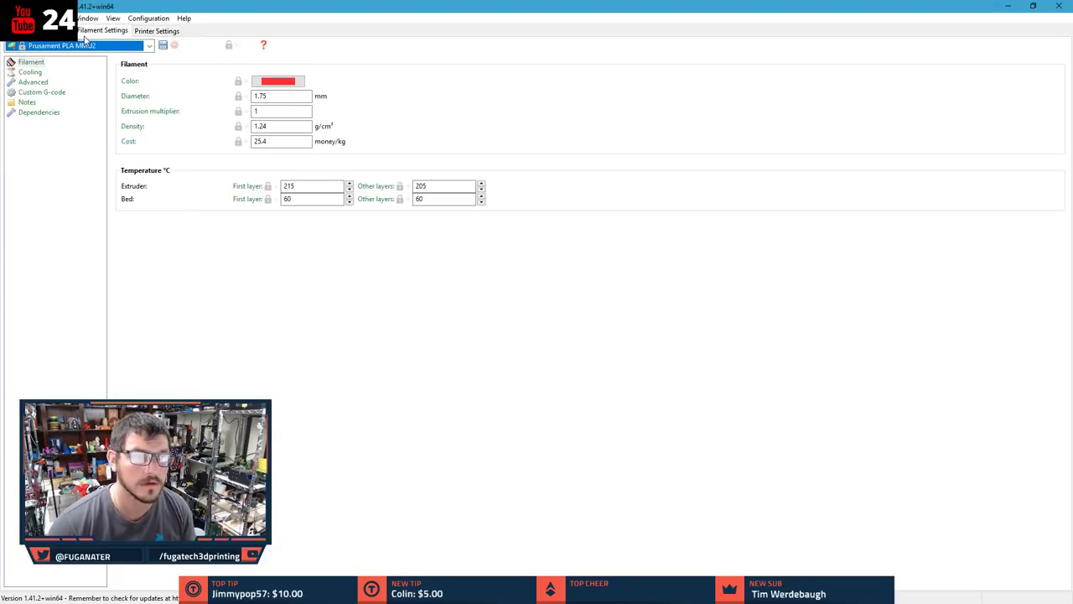
pyautogui.click(30, 72)
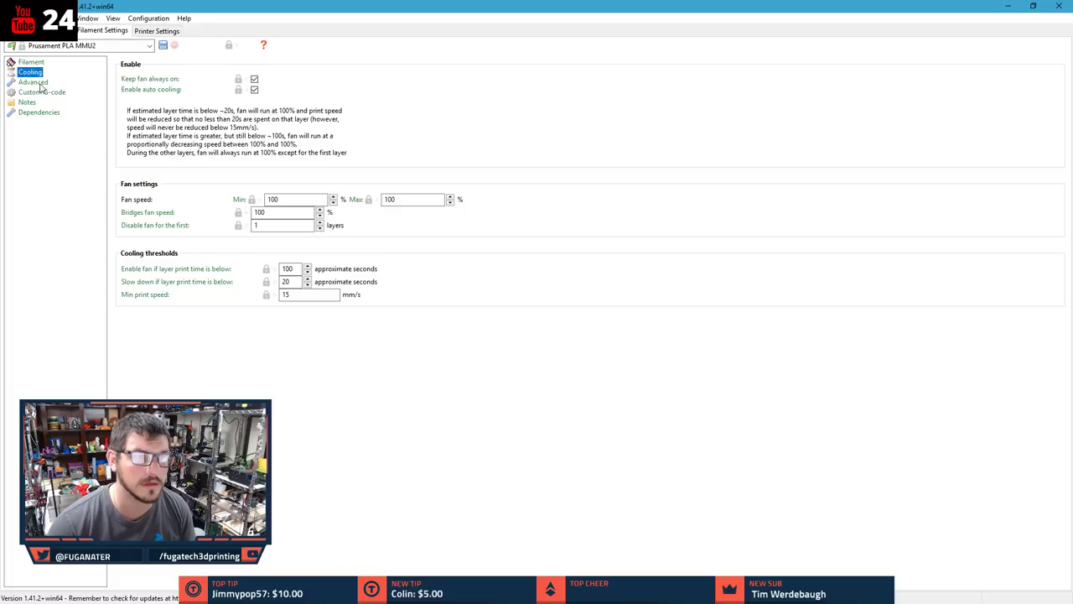
pyautogui.click(39, 83)
pyautogui.click(41, 93)
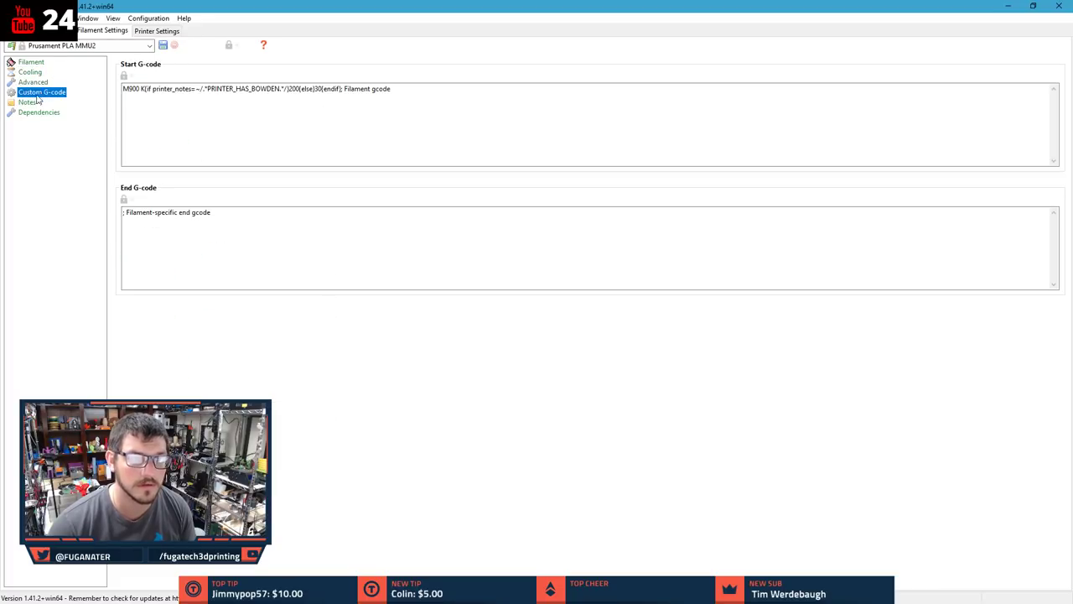
# - Review the notes of the Prusament PLA MMU2 filament preset
pyautogui.click(30, 103)
pyautogui.click(51, 46)
pyautogui.click(50, 45)
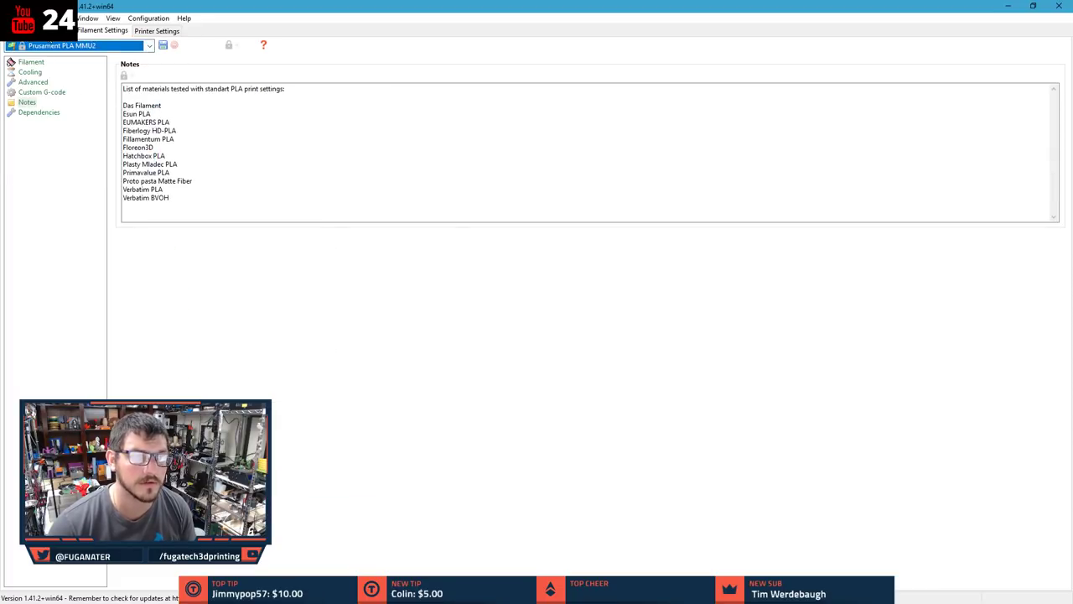
# - Disable the wipe tower in the 0.20mm FAST MK3 print profile and return to the plater
pyautogui.click(48, 31)
pyautogui.click(40, 153)
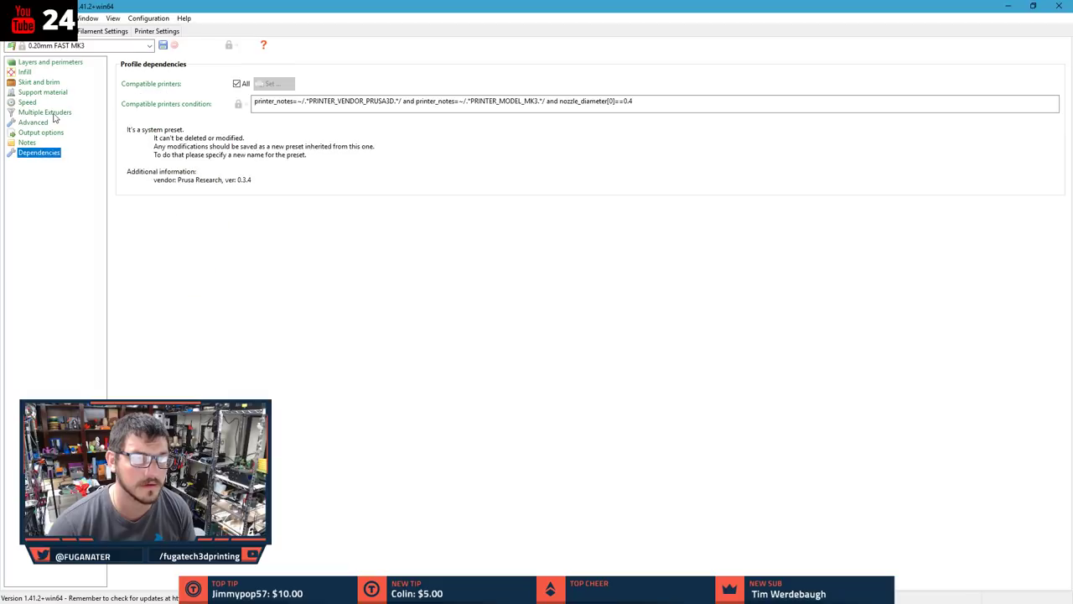
pyautogui.click(43, 112)
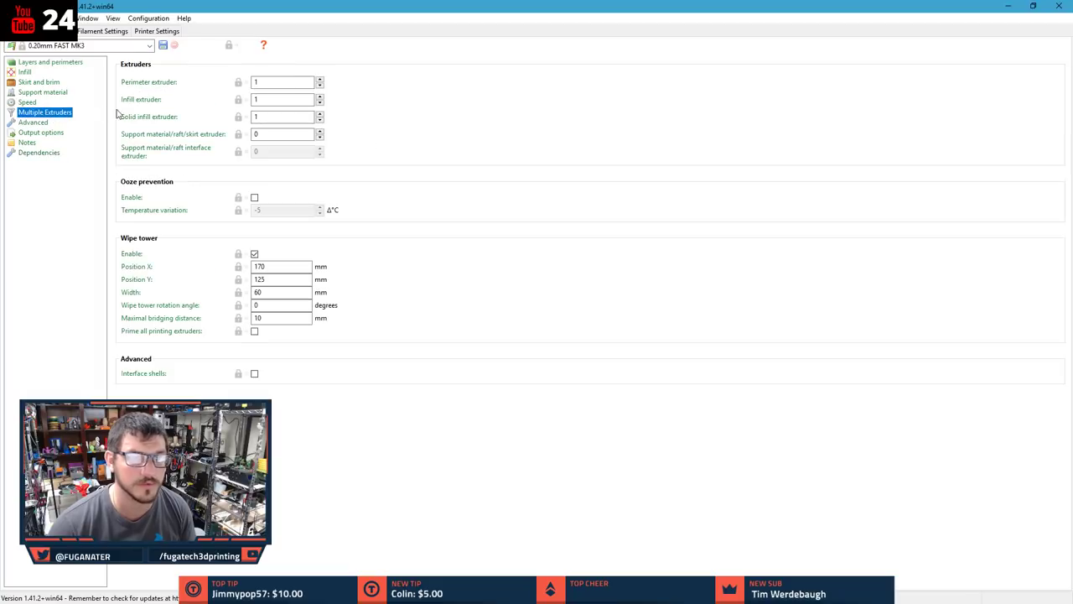
pyautogui.click(255, 254)
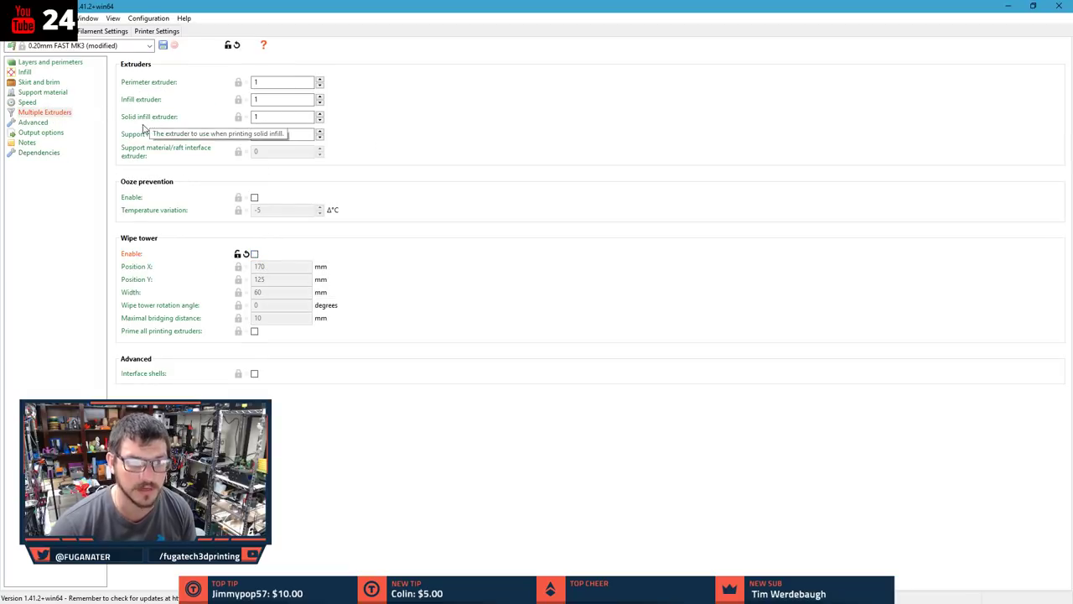
pyautogui.click(34, 31)
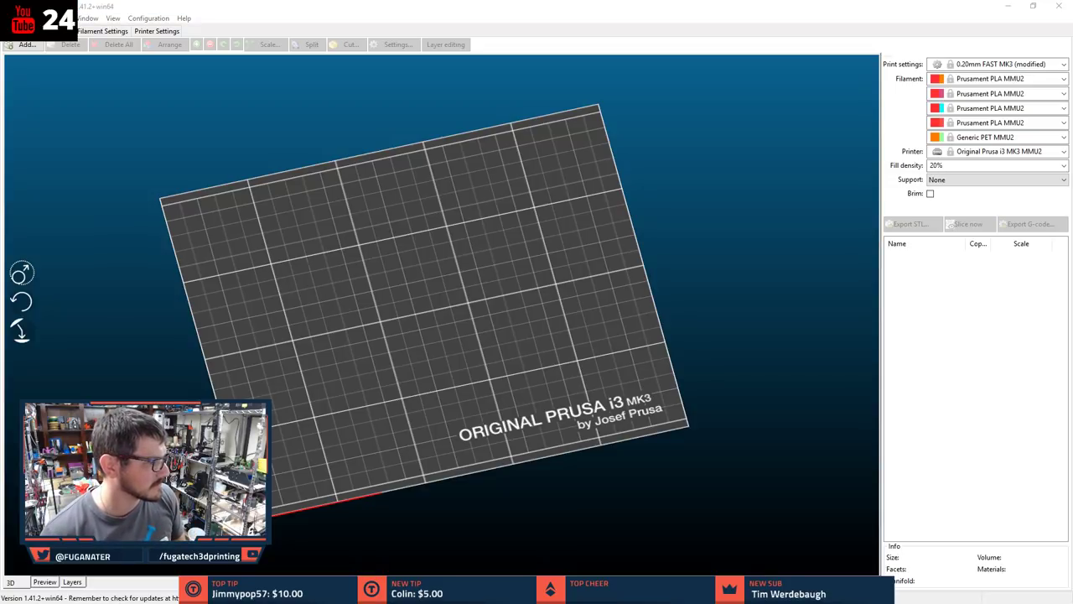
# - Load the extruder mod's STL files as separate objects and spread the overlapping plates apart
pyautogui.moveTo(347, 299); pyautogui.dragTo(395, 323)
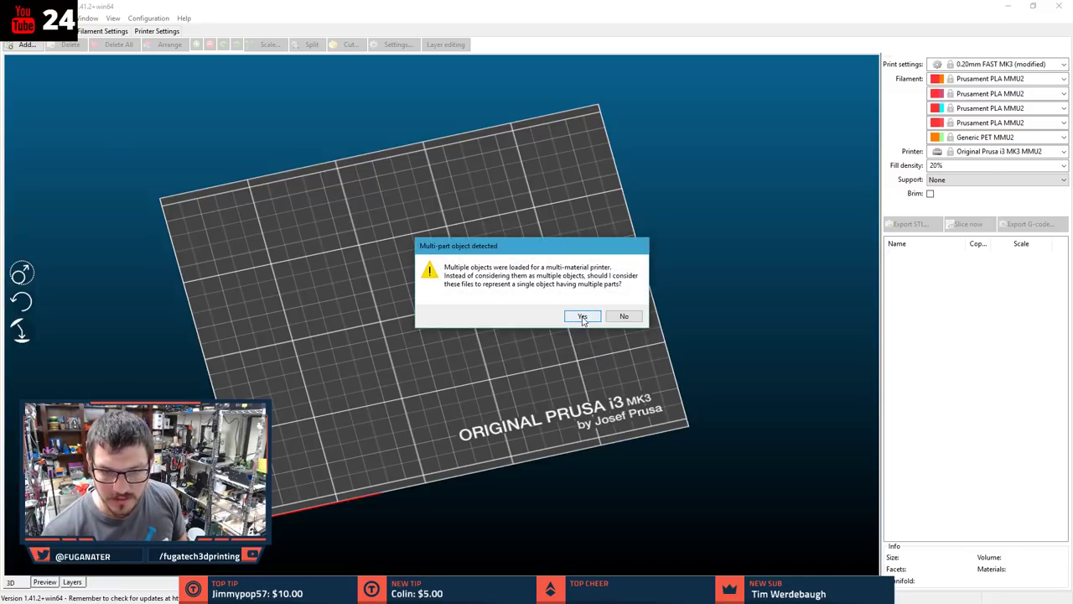
pyautogui.click(612, 317)
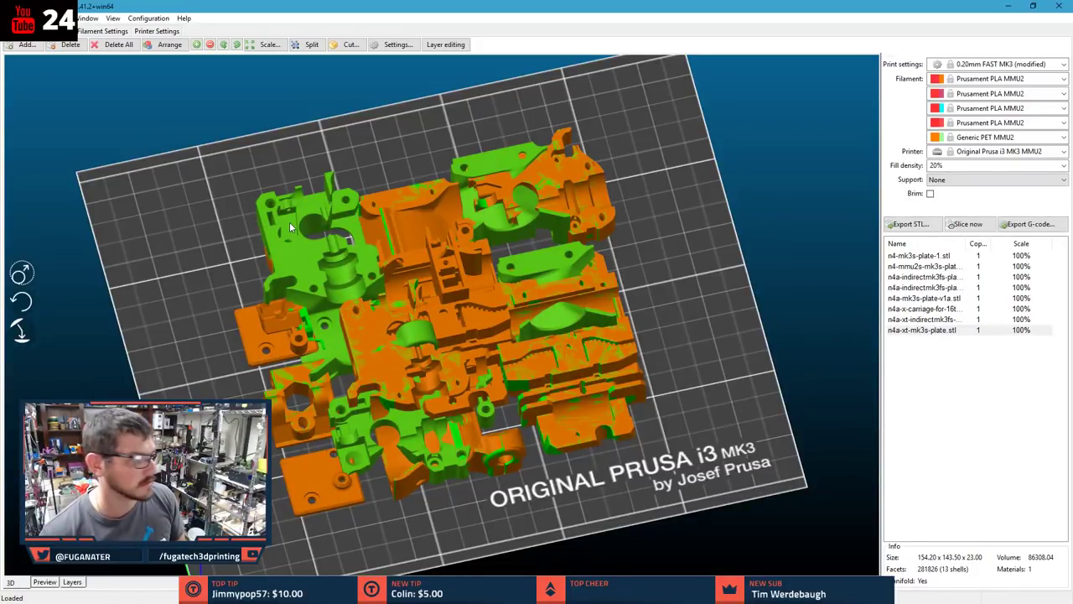
pyautogui.moveTo(289, 221); pyautogui.dragTo(637, 152)
pyautogui.click(425, 161)
pyautogui.moveTo(426, 162); pyautogui.dragTo(236, 104)
pyautogui.moveTo(384, 229); pyautogui.dragTo(434, 243)
pyautogui.click(334, 328)
pyautogui.click(514, 258)
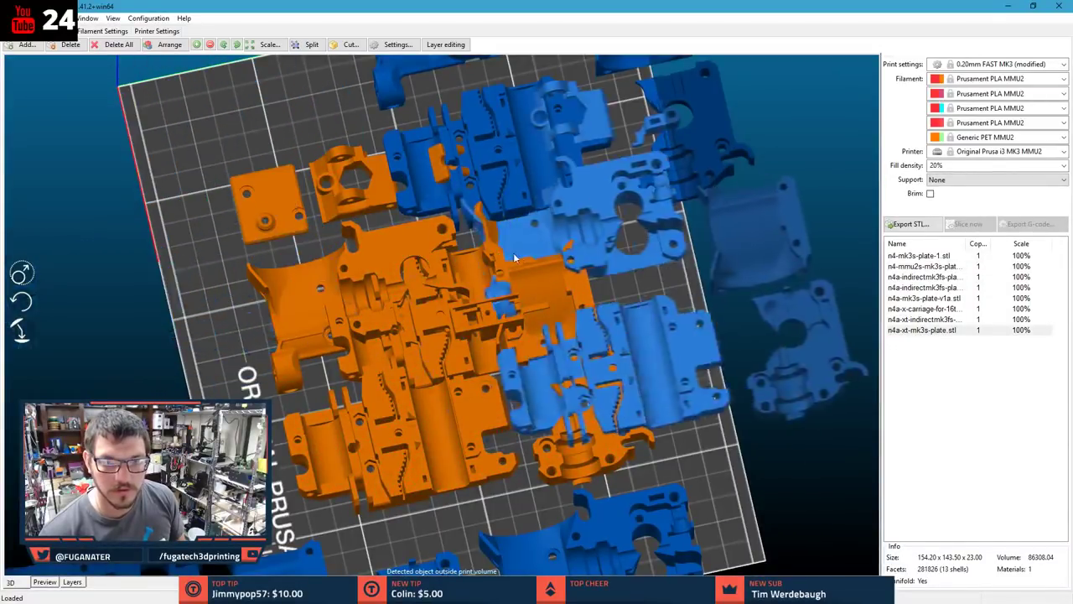
pyautogui.click(577, 307)
pyautogui.moveTo(575, 318); pyautogui.dragTo(270, 225)
# - Delete the n4a-x-carriage-for-16t-idler, n4a-xt-indirectmk3fs and n4-mmu2s-mk3s-plate objects
pyautogui.click(430, 313)
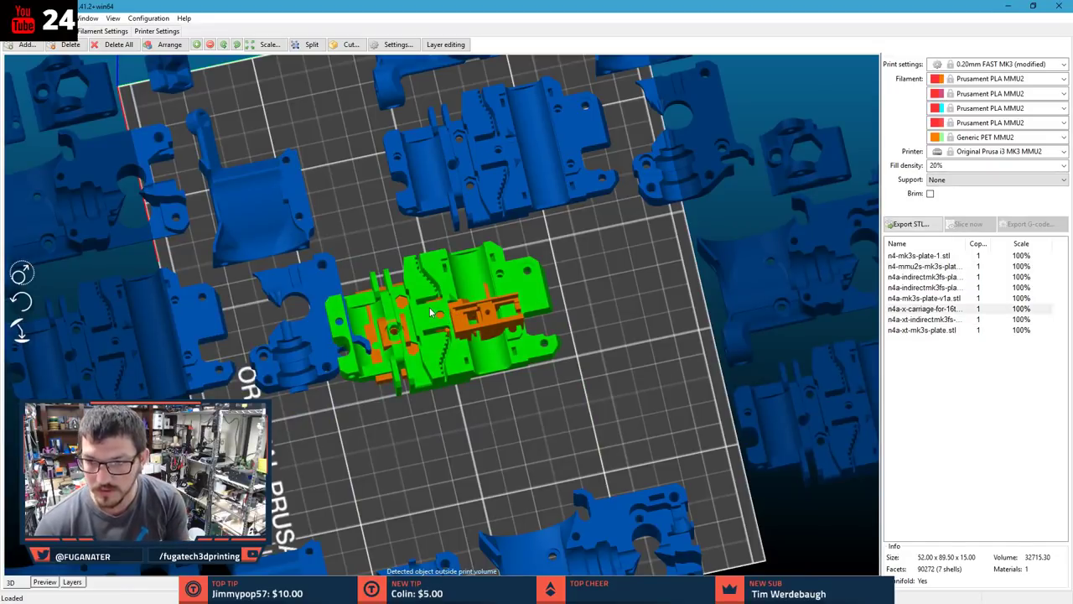
pyautogui.press('Delete')
pyautogui.press('Delete')
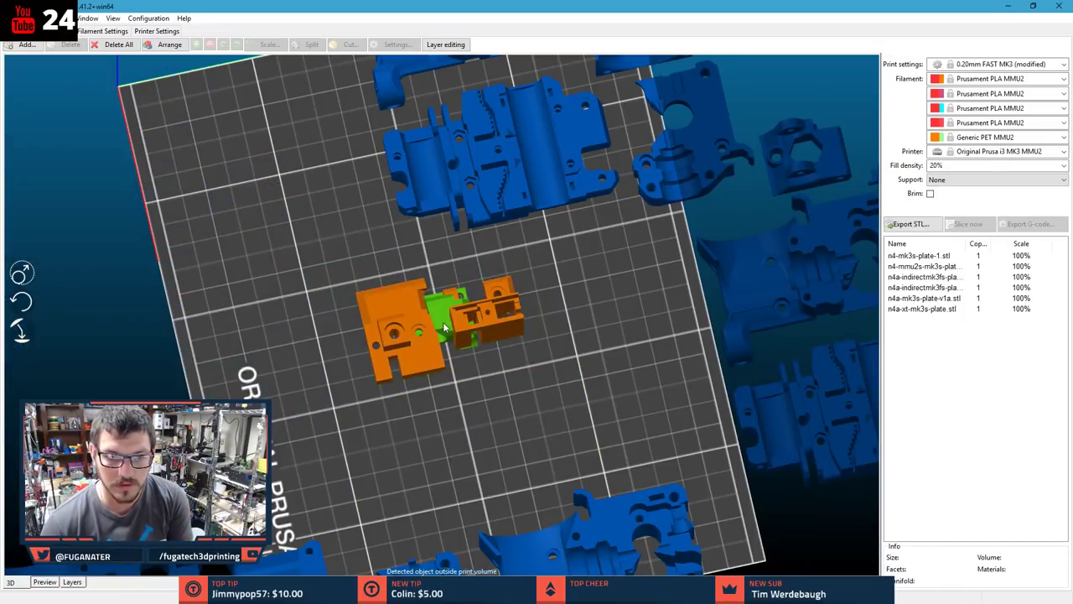
pyautogui.click(443, 328)
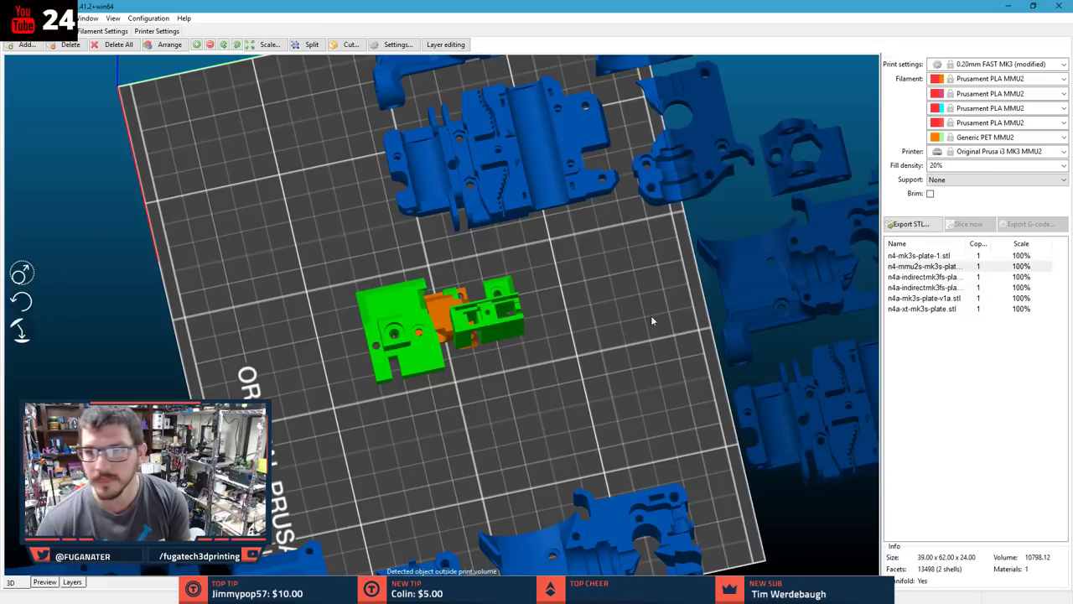
pyautogui.moveTo(969, 244); pyautogui.dragTo(982, 243)
pyautogui.moveTo(1006, 248); pyautogui.dragTo(1009, 248)
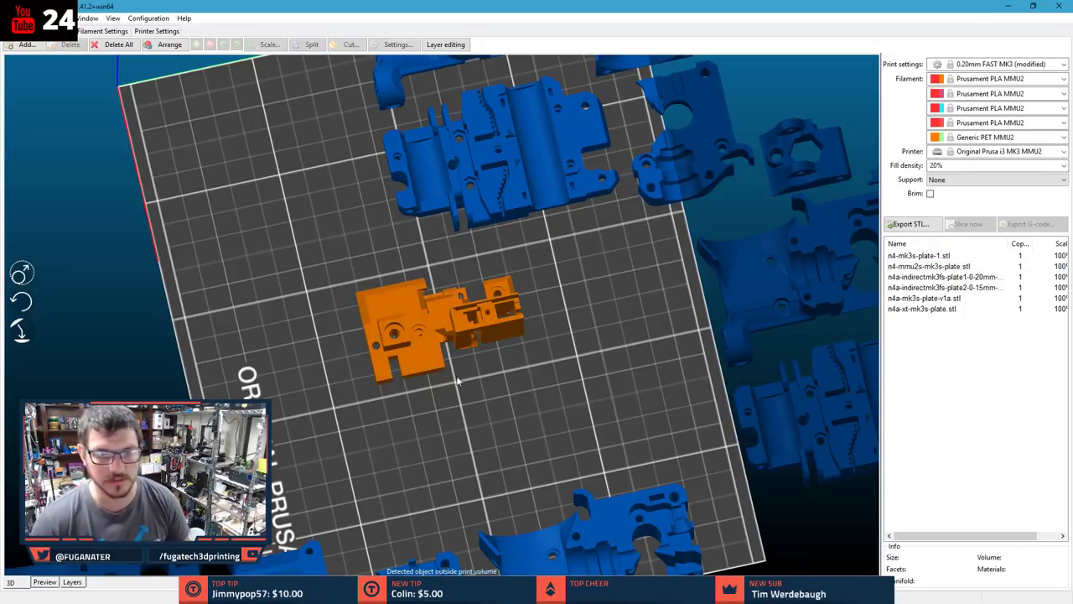
pyautogui.click(951, 266)
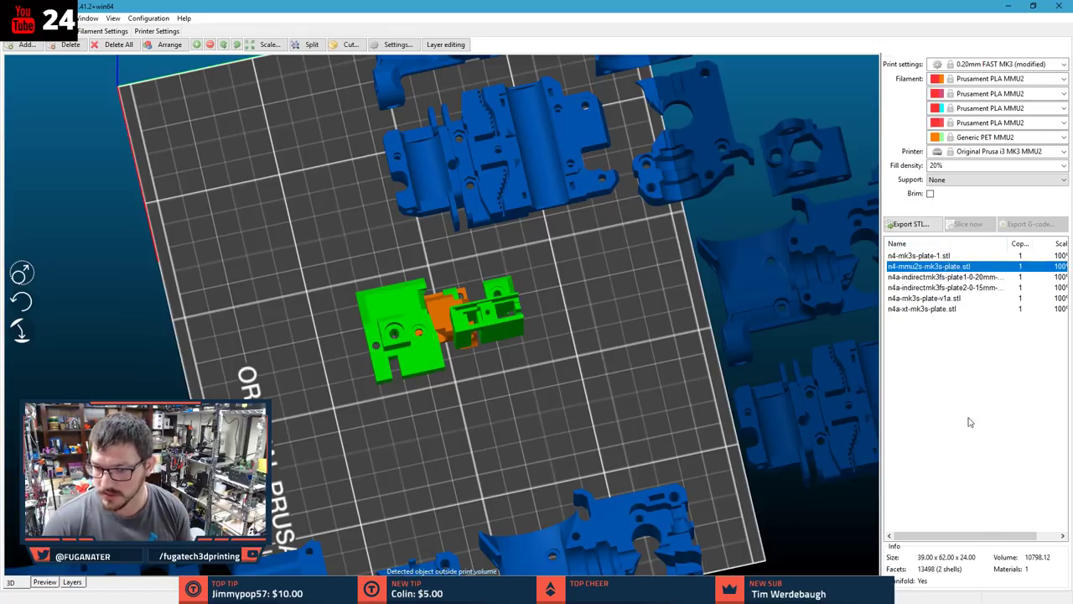
pyautogui.press('Delete')
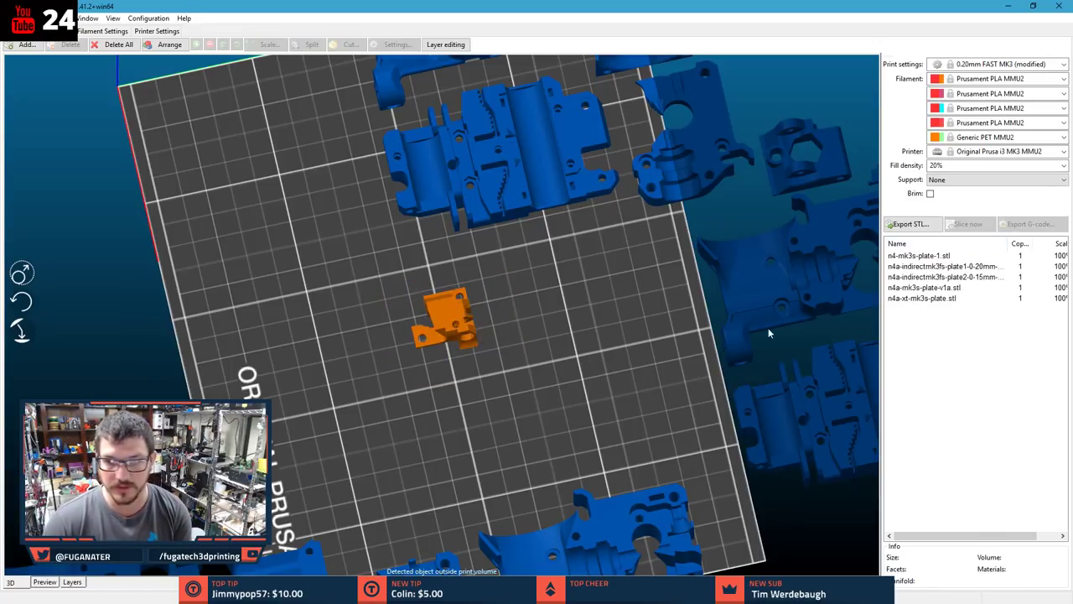
# - Delete the remaining five extruder plates so the bed is empty
pyautogui.click(926, 298)
pyautogui.press('Delete')
pyautogui.click(931, 276)
pyautogui.press('Delete')
pyautogui.click(933, 256)
pyautogui.press('Delete')
pyautogui.click(933, 256)
pyautogui.press('Delete')
pyautogui.click(927, 255)
pyautogui.press('Delete')
pyautogui.scroll(-5, 534, 349)
pyautogui.moveTo(538, 352); pyautogui.dragTo(587, 362)
# - Switch to the MyMiniFactory page of the Prusa R4 extruder mod and read its revision history
pyautogui.hotkey('alt', 'Tab')
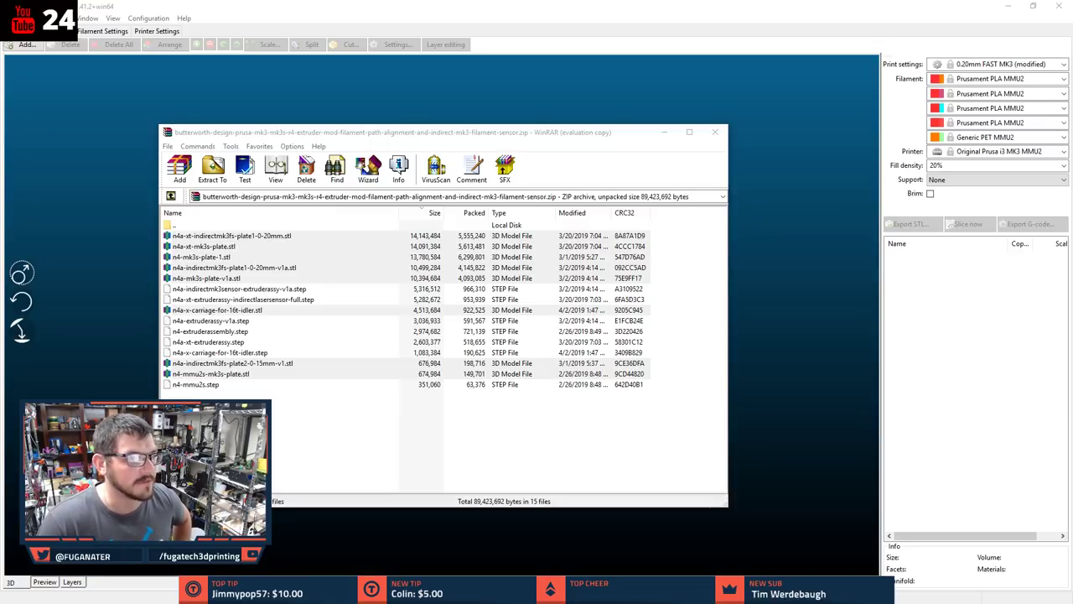
pyautogui.hotkey('alt', 'Tab')
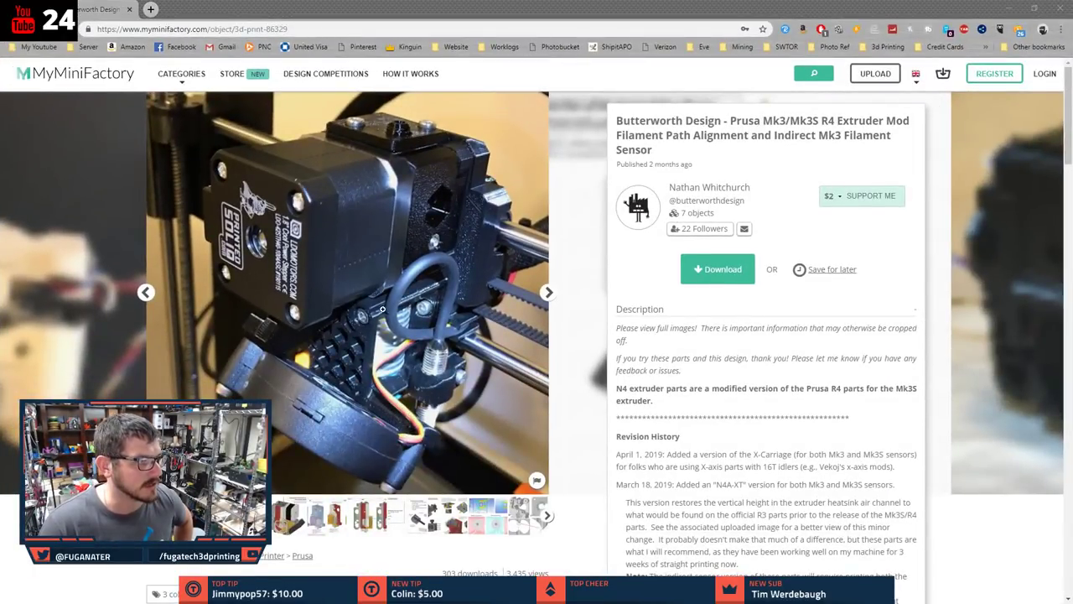
pyautogui.scroll(-4, 911, 293)
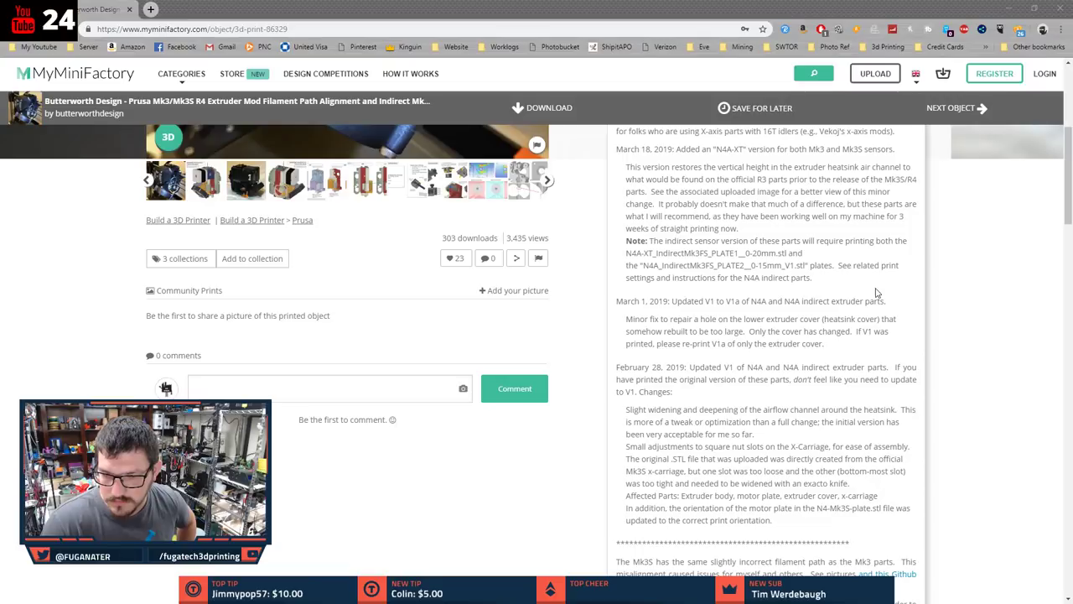
pyautogui.scroll(-1, 877, 292)
pyautogui.scroll(2, 878, 292)
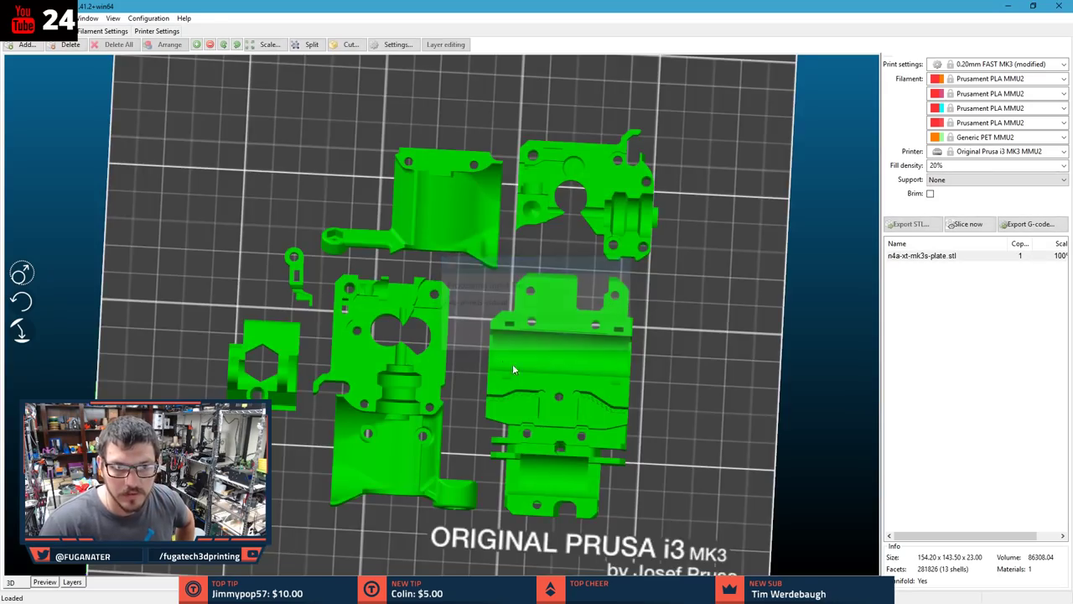
# - Inspect the n4a-xt-mk3s-plate.stl parts on the bed and slice them
pyautogui.moveTo(512, 364); pyautogui.dragTo(747, 338)
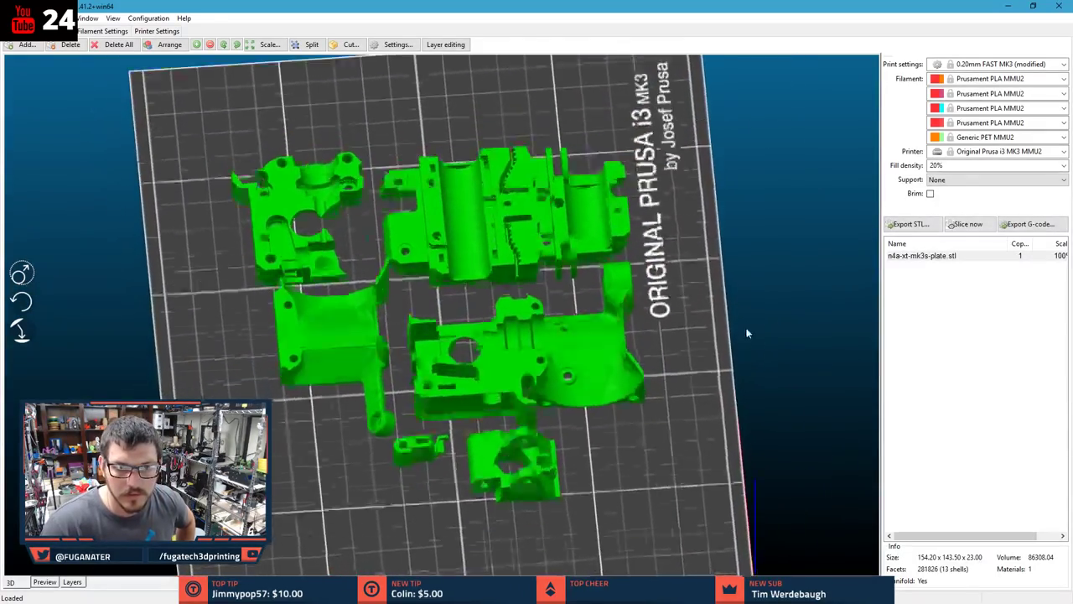
pyautogui.scroll(3, 741, 250)
pyautogui.moveTo(743, 249); pyautogui.dragTo(701, 312)
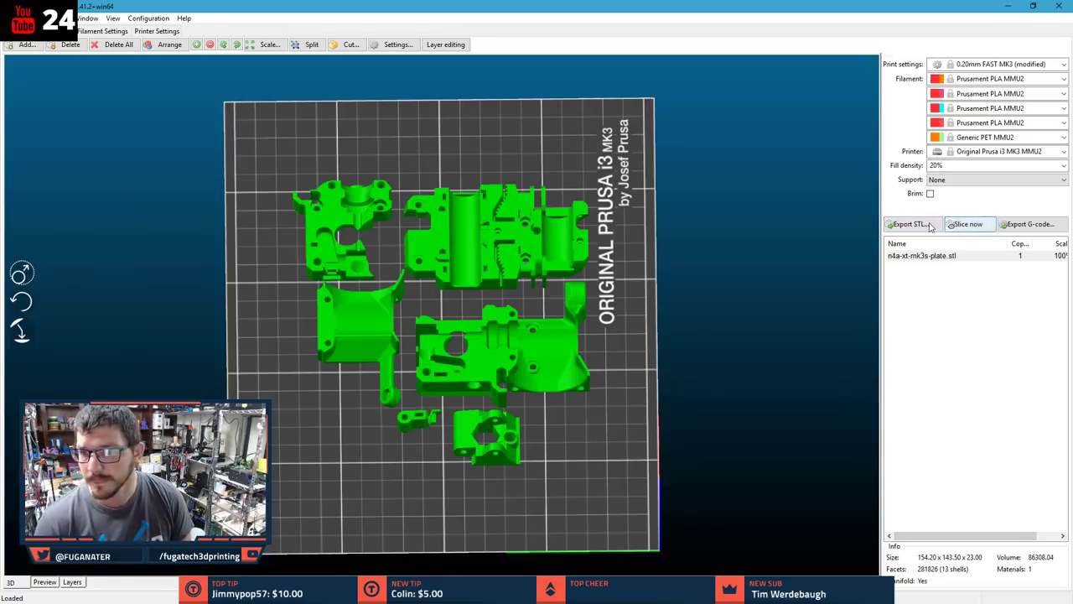
pyautogui.click(964, 224)
pyautogui.moveTo(674, 297); pyautogui.dragTo(608, 302)
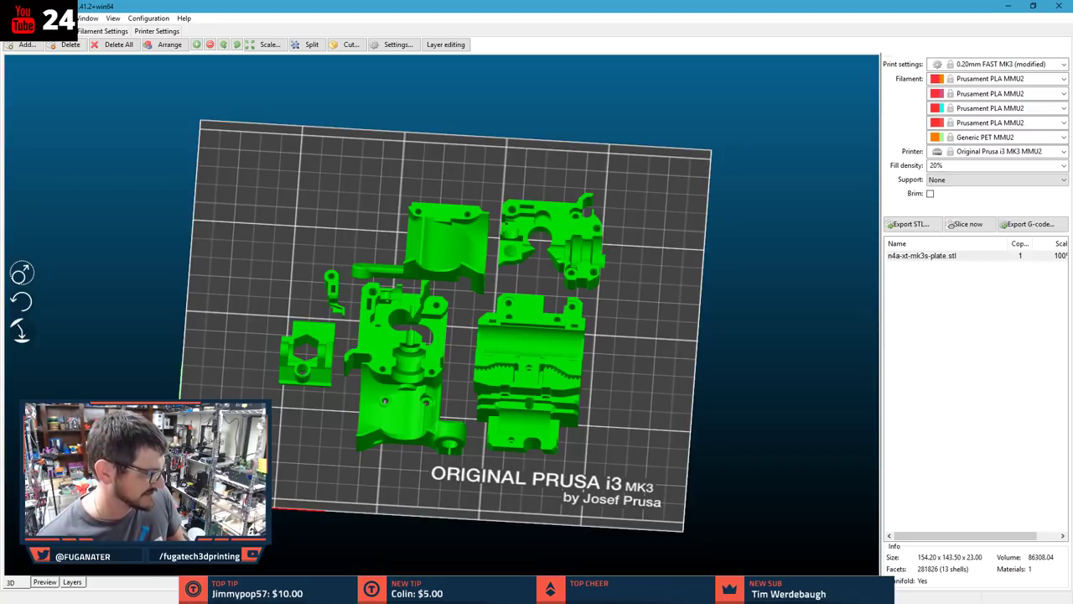
# - Switch to the MyMiniFactory page and examine the version comparison, build note and airflow images, then return to the slicer
pyautogui.hotkey('alt', 'Tab')
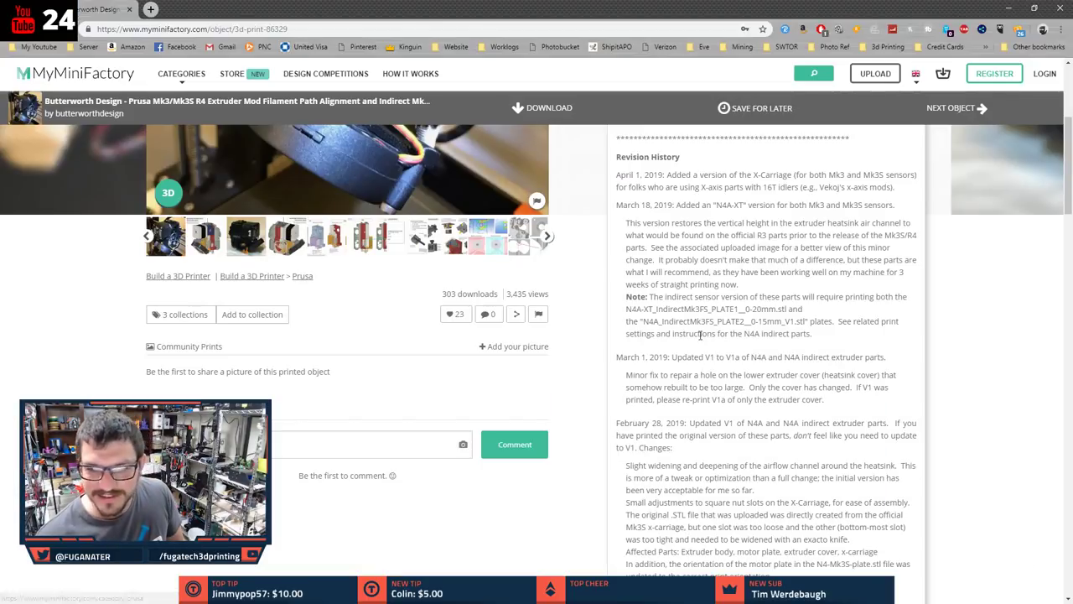
pyautogui.scroll(1, 400, 293)
pyautogui.click(357, 411)
pyautogui.scroll(1, 344, 394)
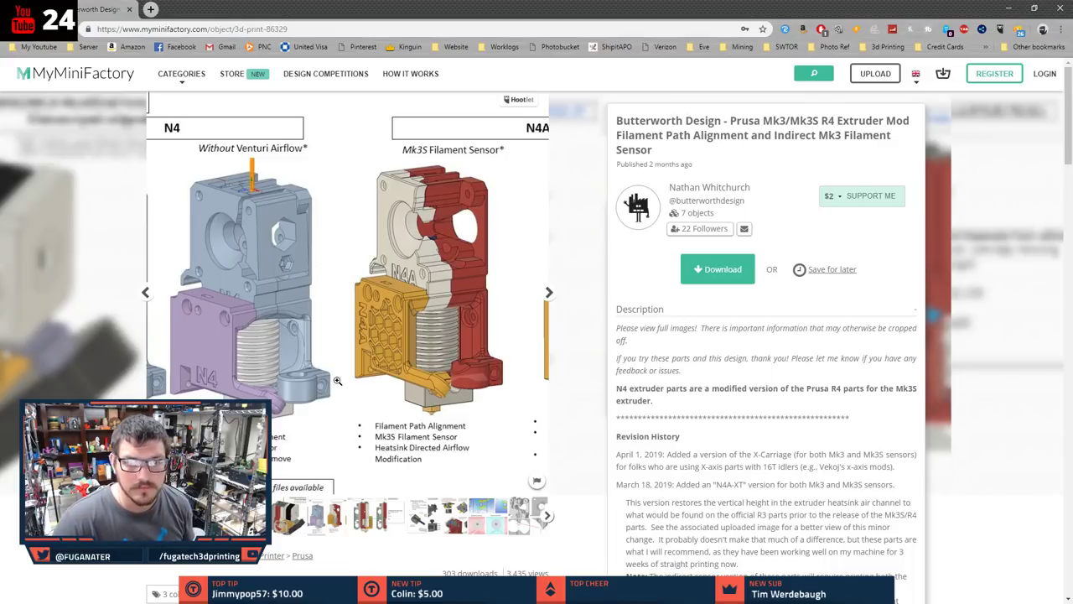
pyautogui.click(374, 521)
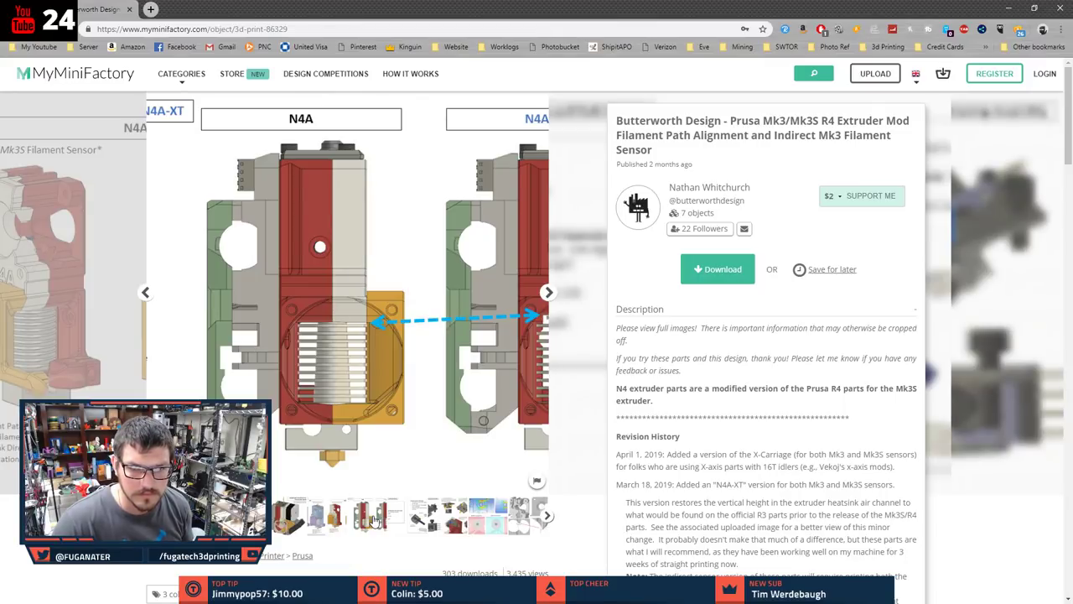
pyautogui.click(419, 518)
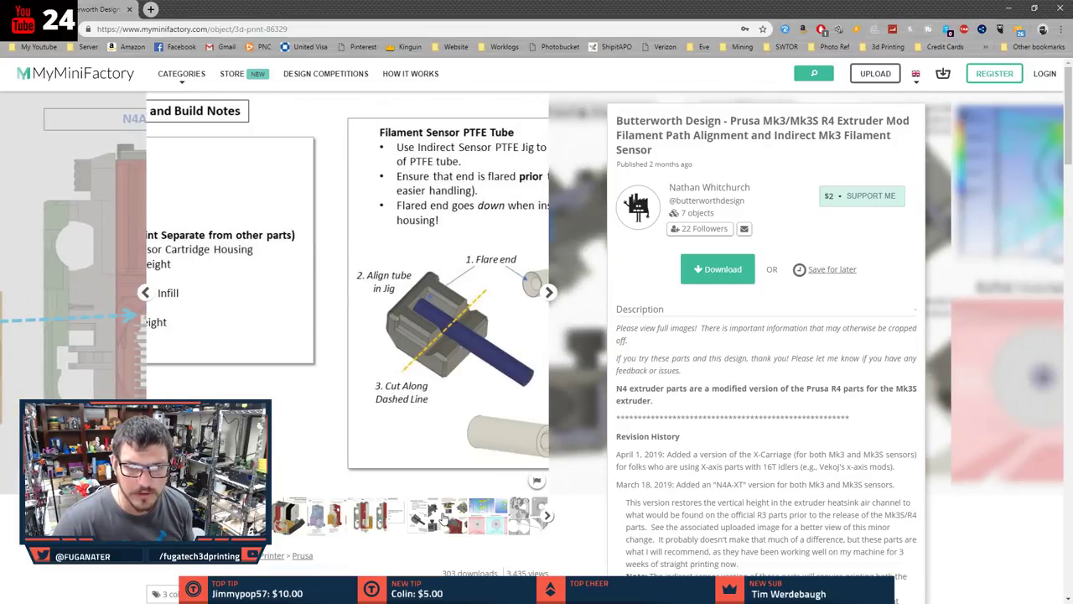
pyautogui.click(483, 518)
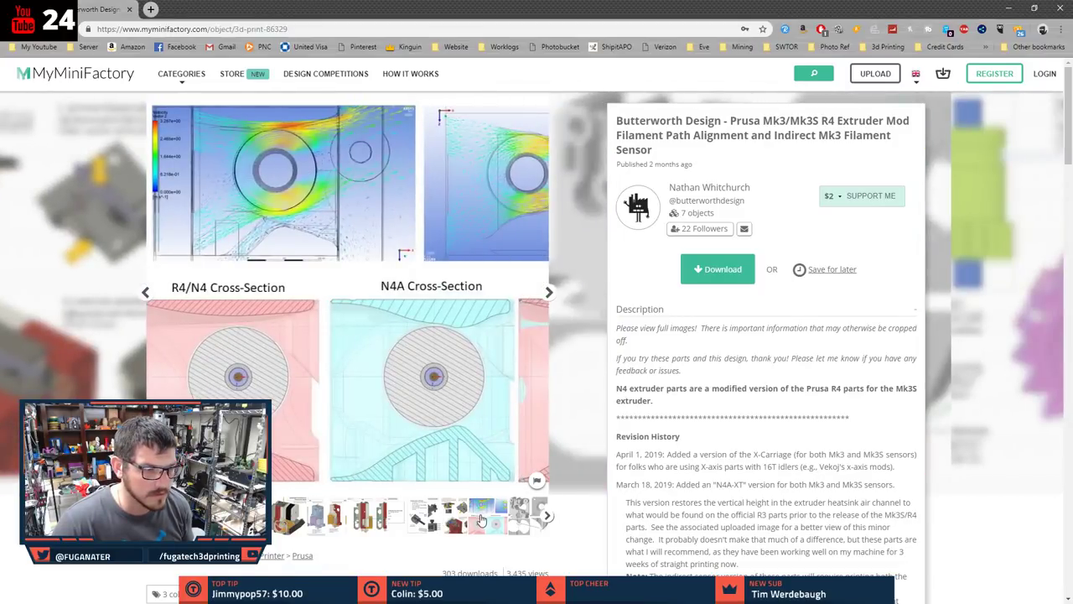
pyautogui.click(320, 504)
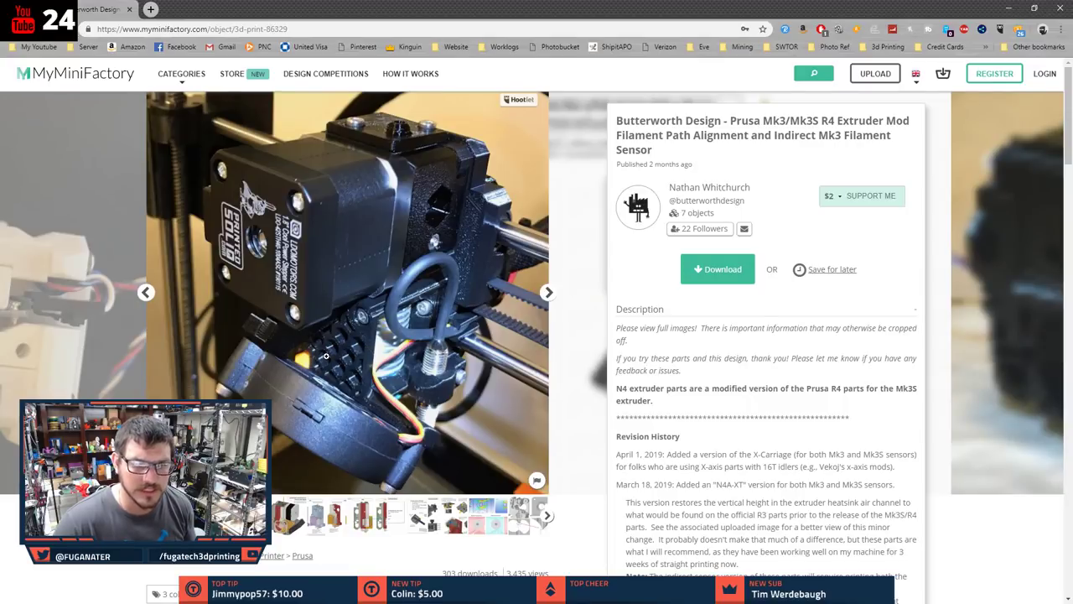
pyautogui.click(1010, 10)
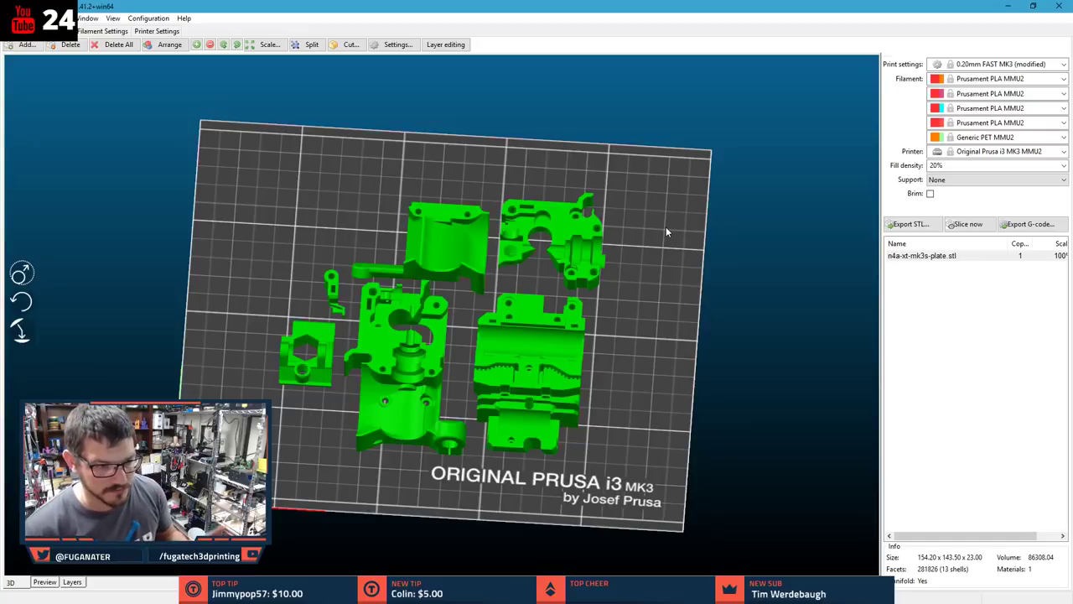
# - Examine the n4a-xt-mk3s-plate parts in the 2D layer view and the sliced 3D preview
pyautogui.moveTo(673, 268); pyautogui.dragTo(659, 335)
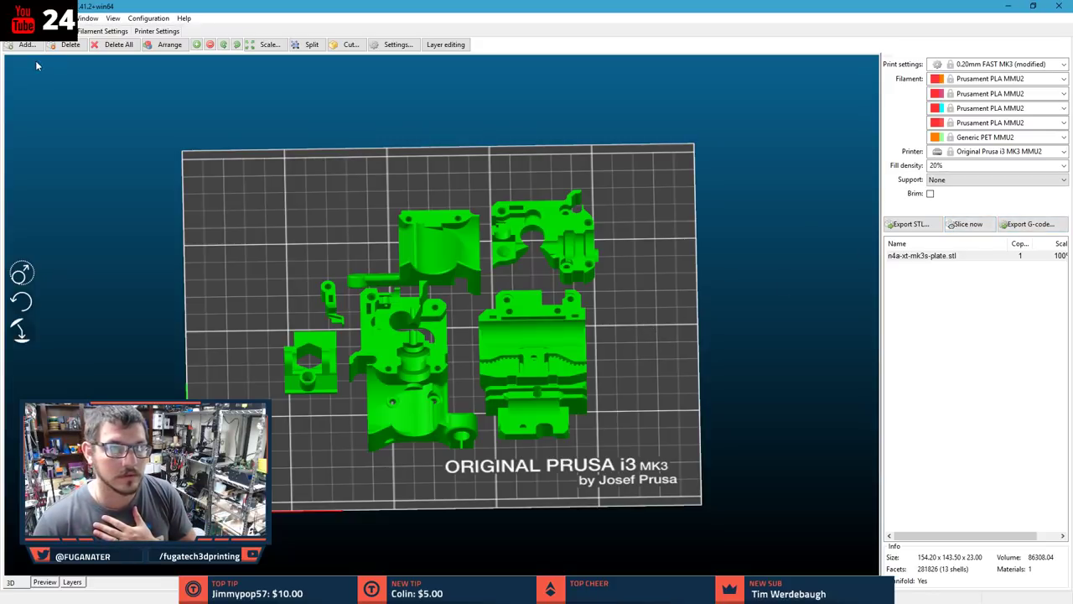
pyautogui.click(48, 581)
pyautogui.click(71, 583)
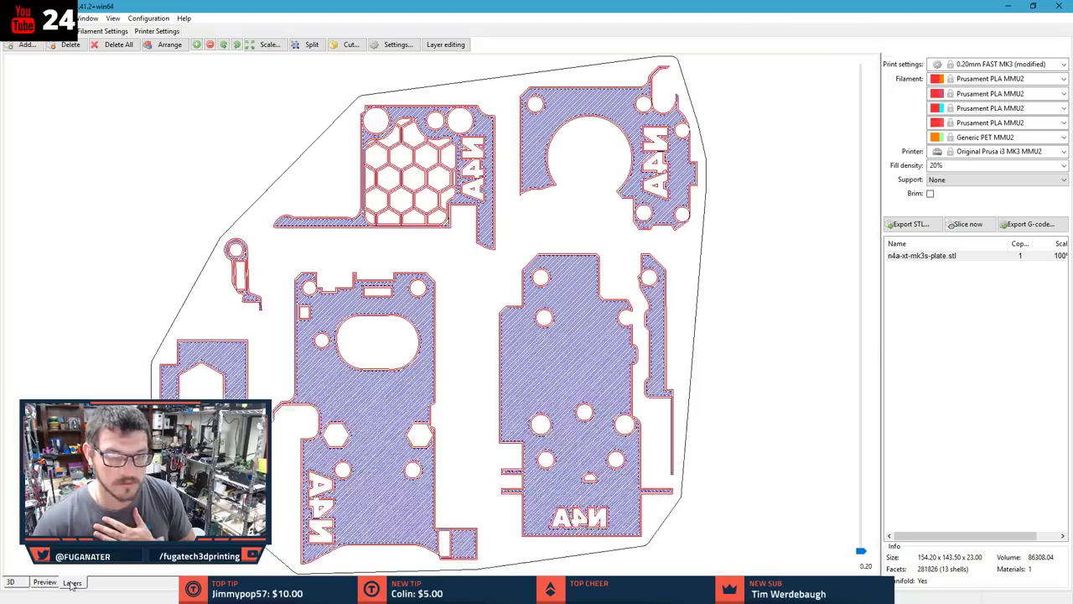
pyautogui.click(45, 582)
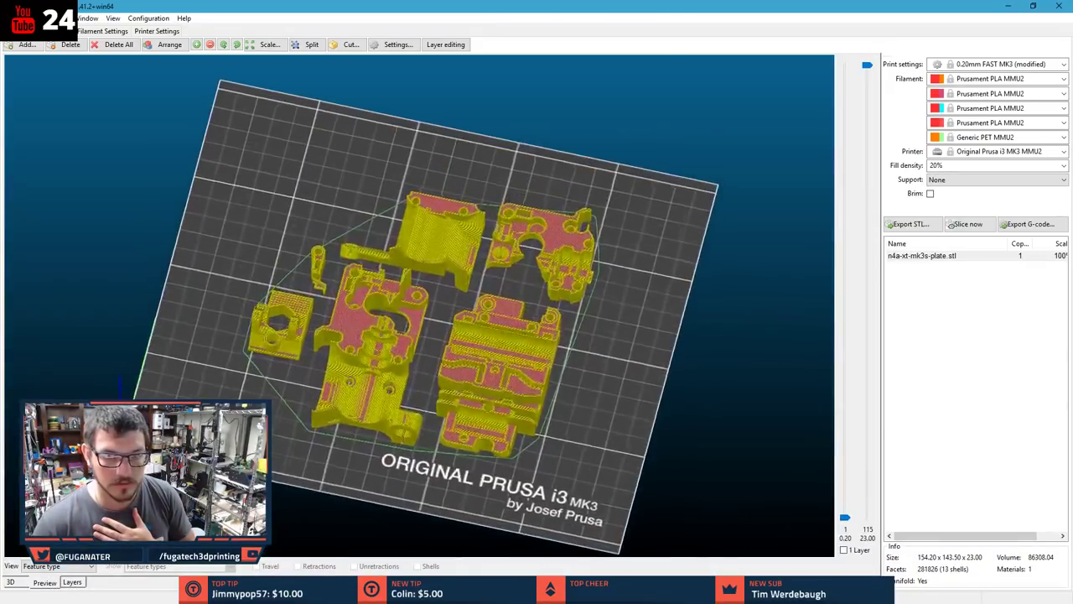
pyautogui.moveTo(867, 65); pyautogui.dragTo(841, 52)
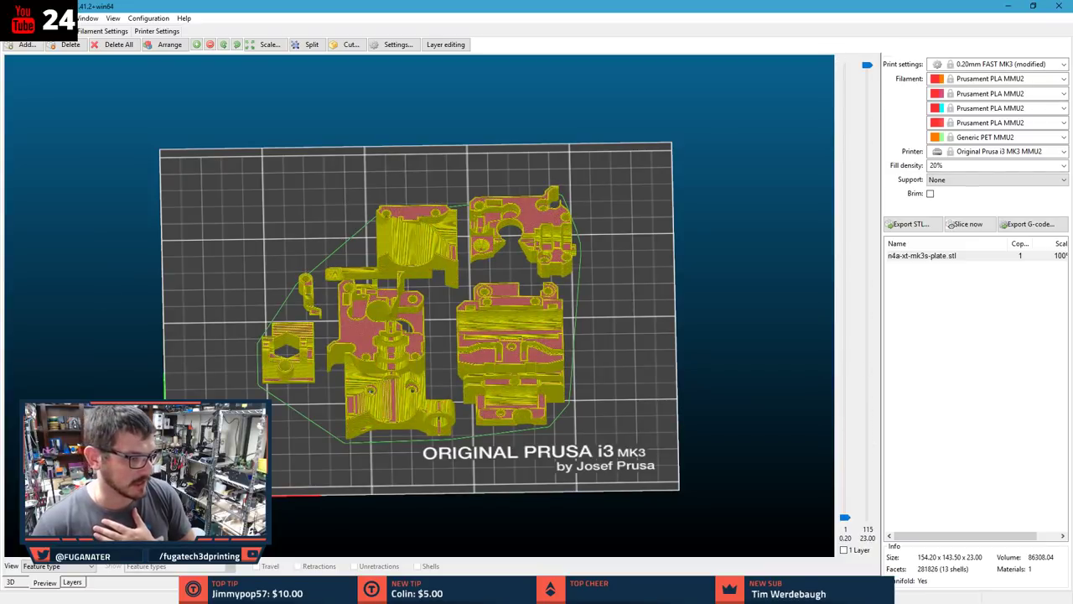
# - Switch to the MyMiniFactory page, read the extruder mod's recommended printing details, then return to the slicer
pyautogui.hotkey('alt', 'Tab')
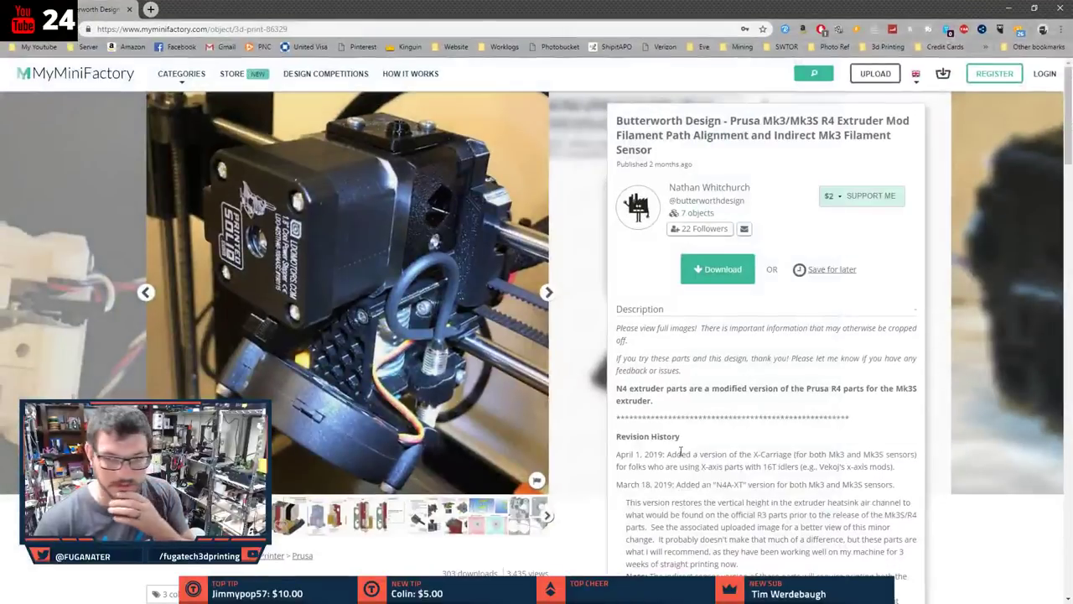
pyautogui.scroll(-3, 683, 450)
pyautogui.scroll(-12, 585, 442)
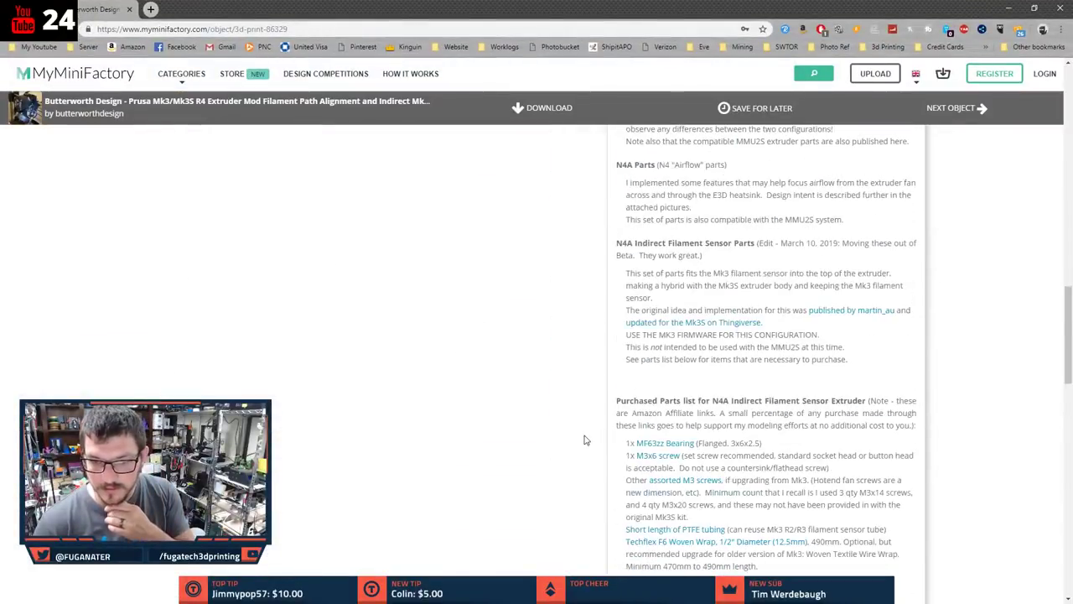
pyautogui.scroll(-5, 585, 442)
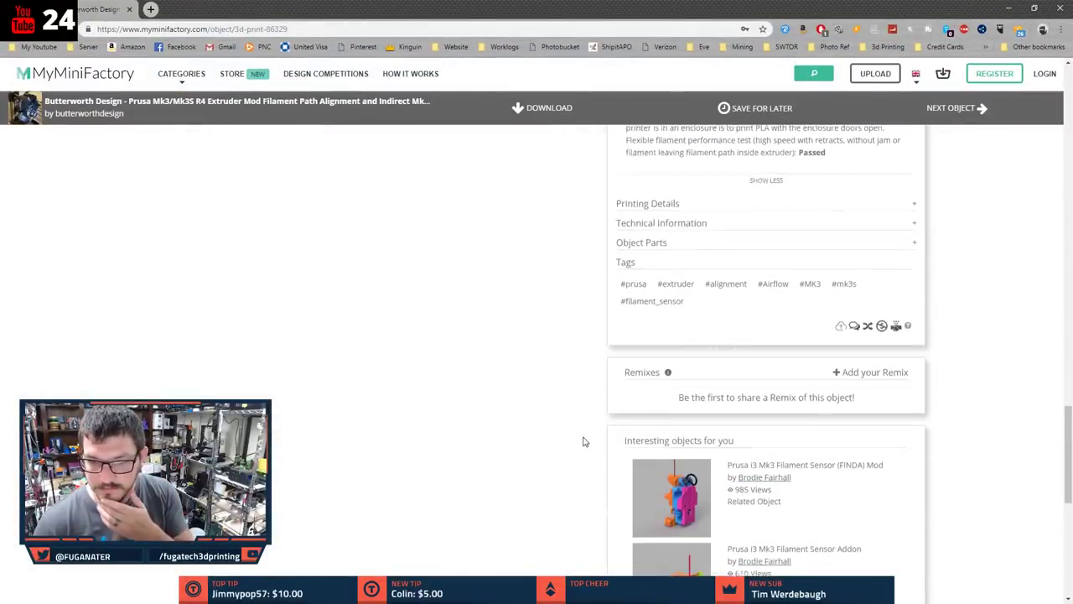
pyautogui.click(681, 204)
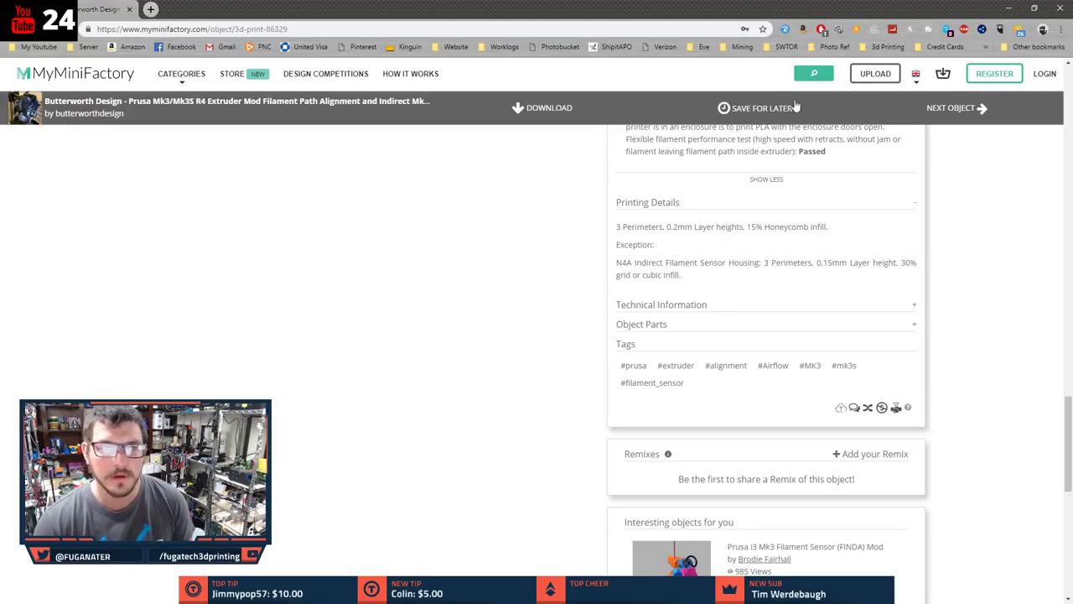
pyautogui.click(1009, 8)
# - Set the fill pattern of the 0.20mm FAST MK3 print preset to Cubic and return to the plate view
pyautogui.click(967, 180)
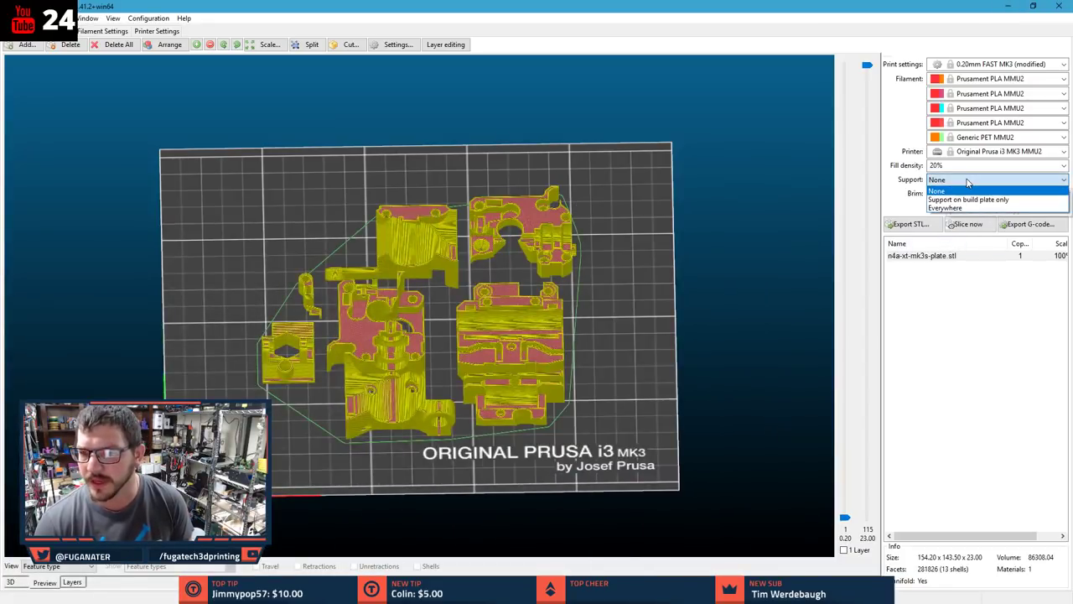
pyautogui.click(965, 182)
pyautogui.click(83, 31)
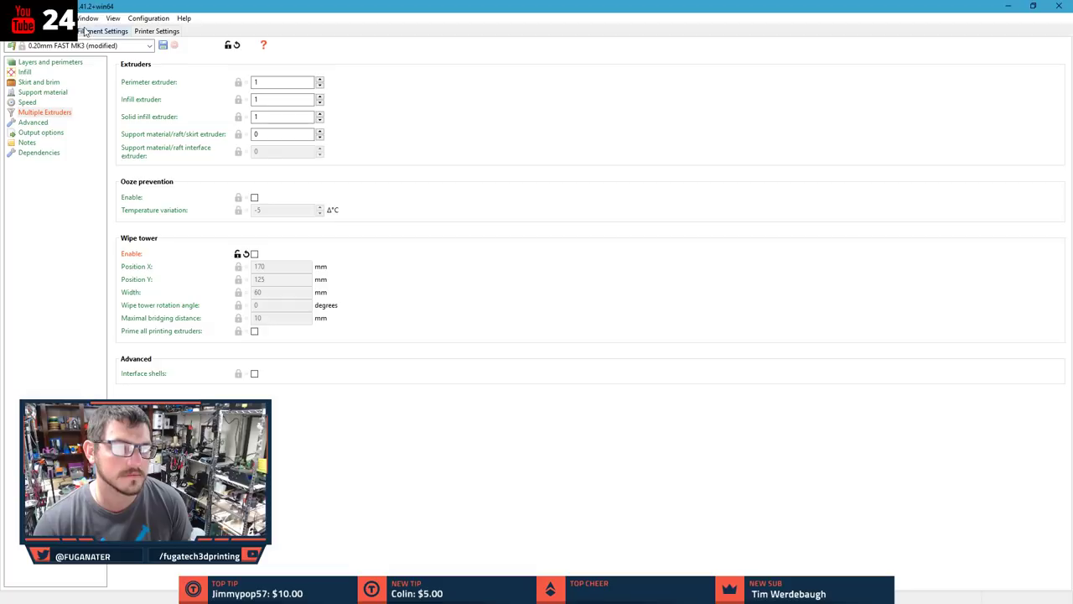
pyautogui.click(24, 72)
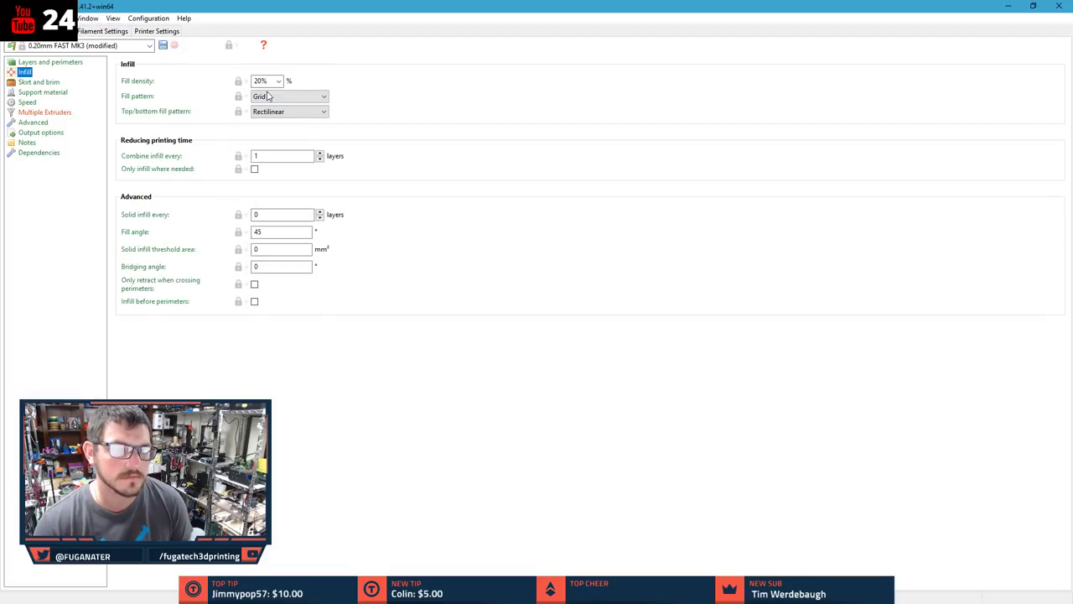
pyautogui.click(285, 97)
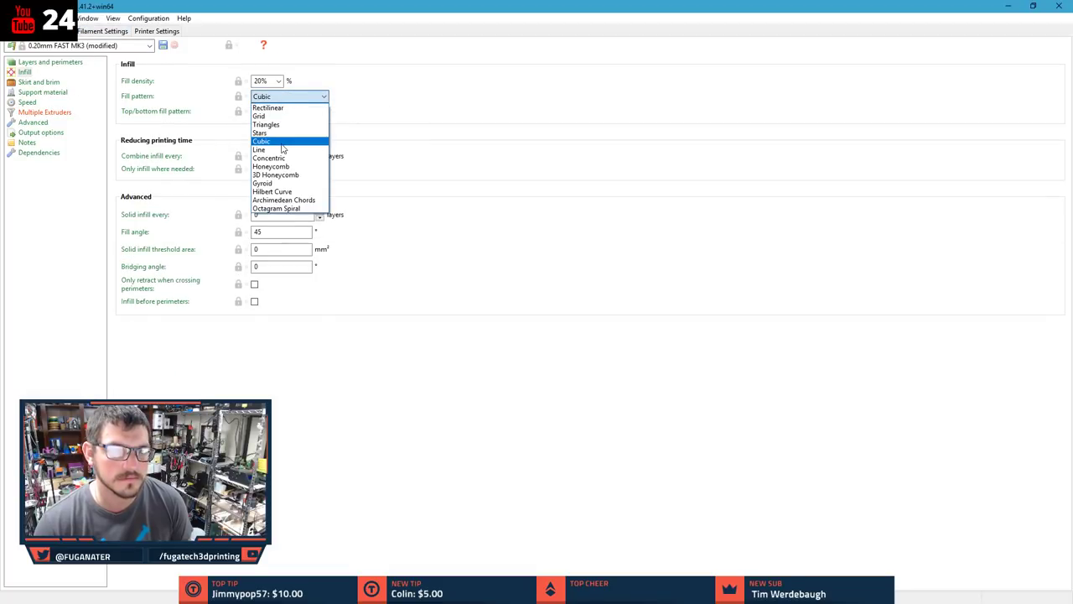
pyautogui.click(283, 144)
pyautogui.click(21, 31)
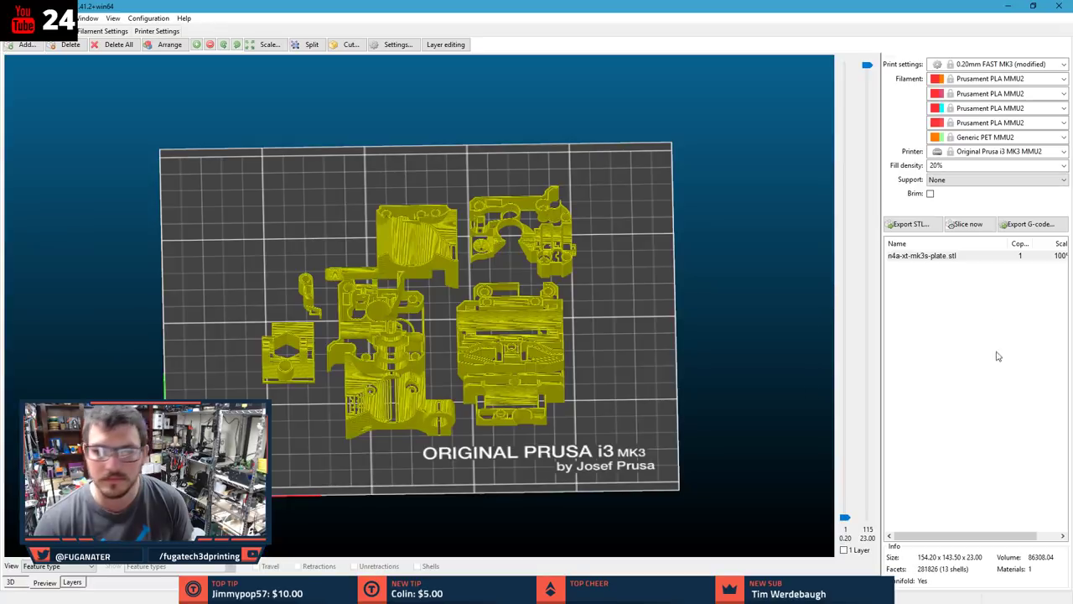
# - Slice the n4a-xt-mk3s-plate parts again and inspect the resulting preview on the bed
pyautogui.click(966, 223)
pyautogui.scroll(5, 450, 427)
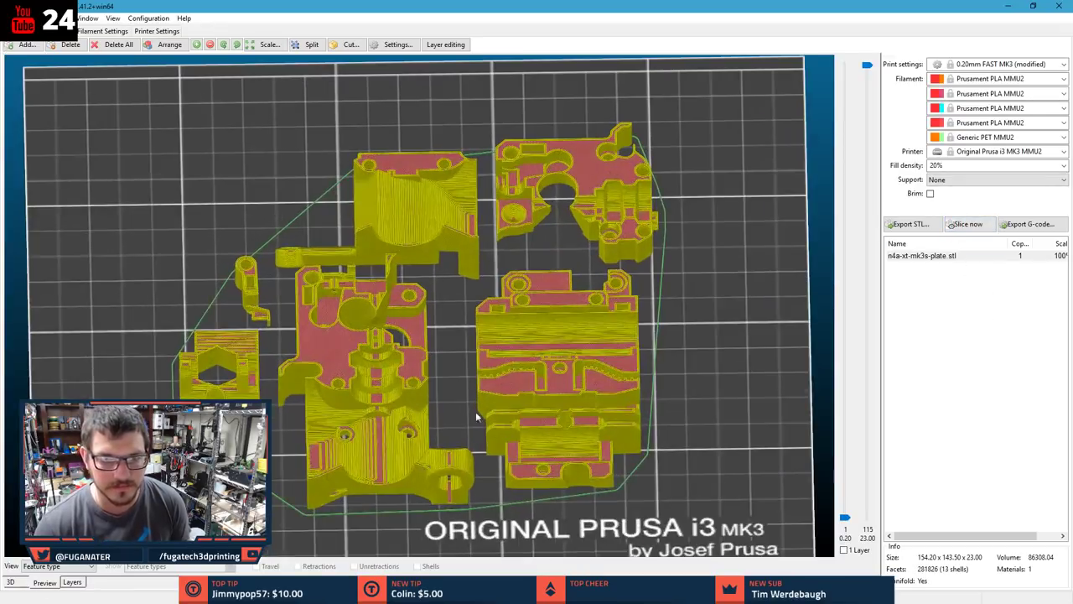
pyautogui.moveTo(867, 65); pyautogui.dragTo(864, 18)
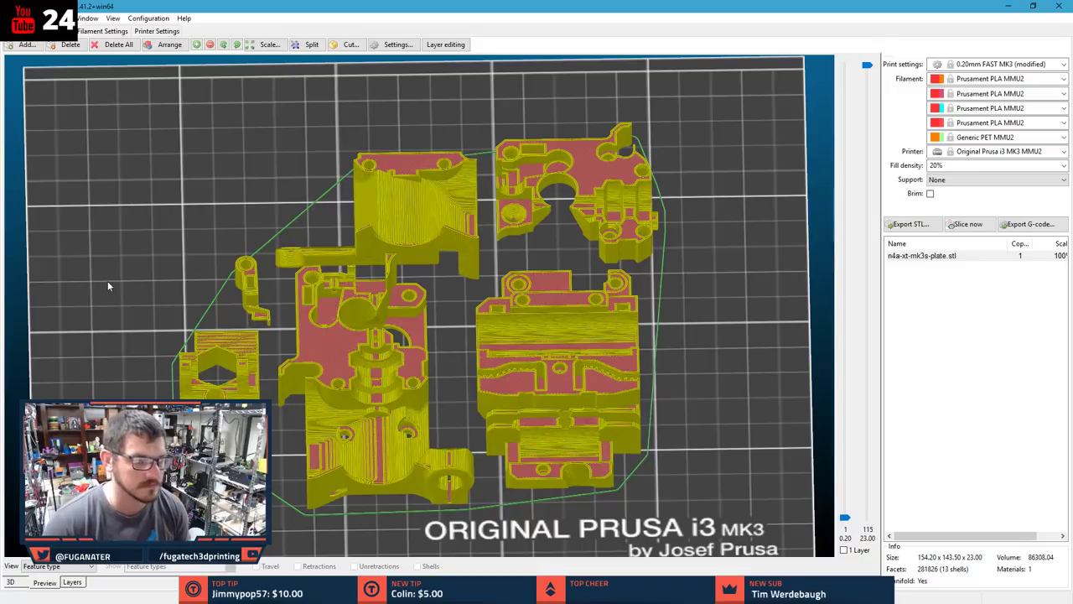
pyautogui.moveTo(122, 274); pyautogui.dragTo(128, 298)
pyautogui.scroll(-2, 184, 256)
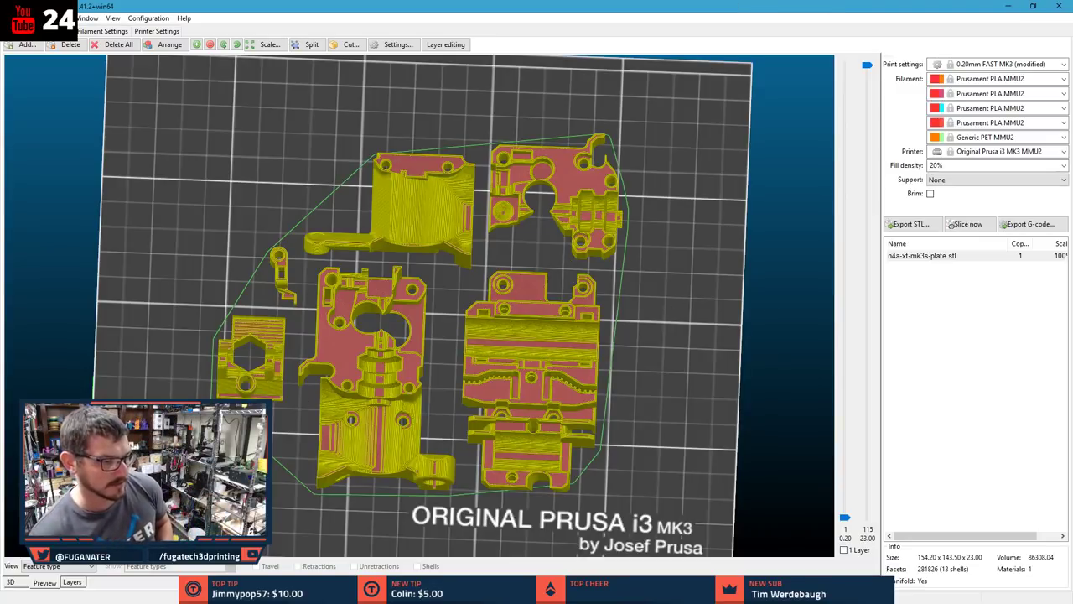
pyautogui.hotkey('alt', 'Tab')
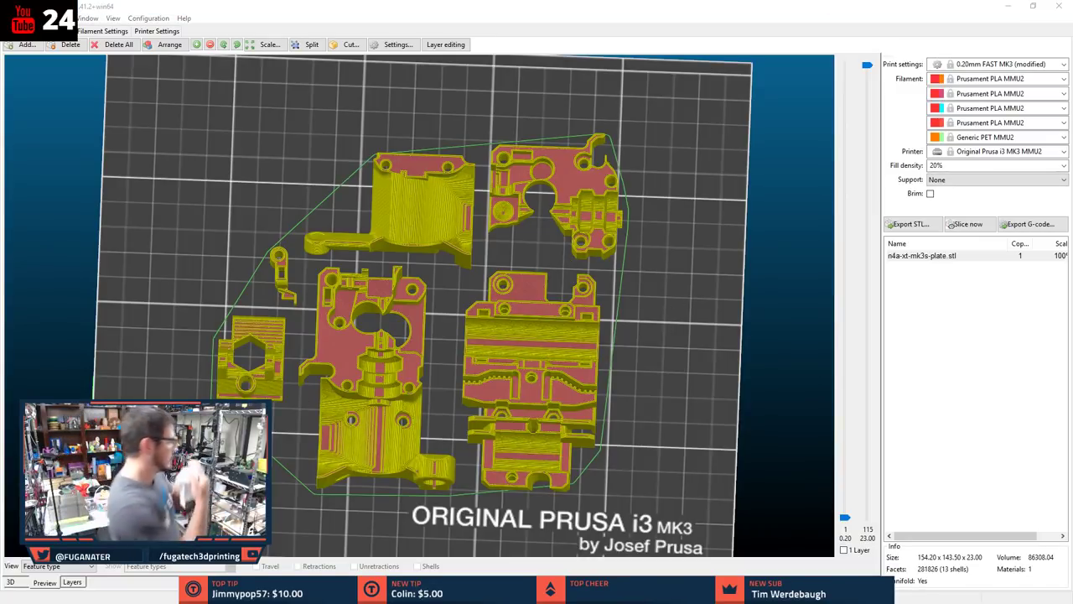